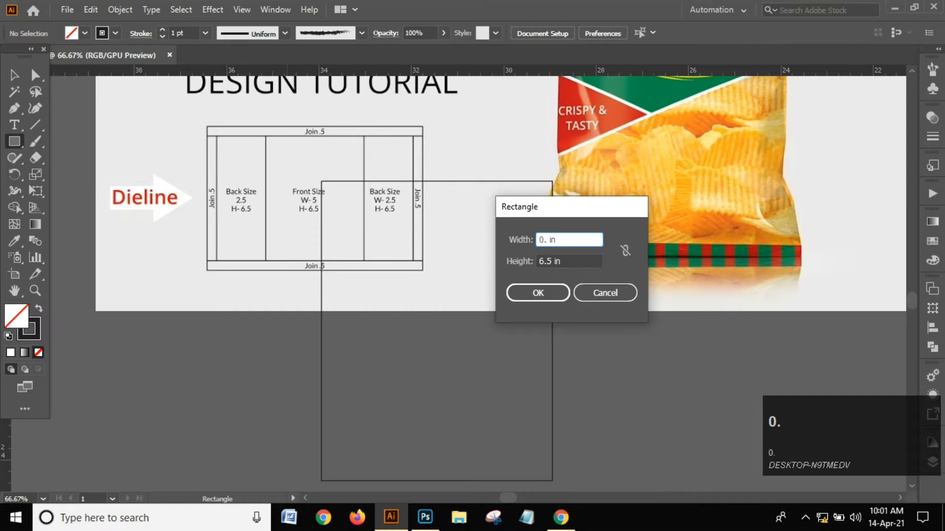
# Create a 0.5 × 6.5 in rectangle, rotate it to horizontal, and place it against the large panel's top edge
pyautogui.press('Return')
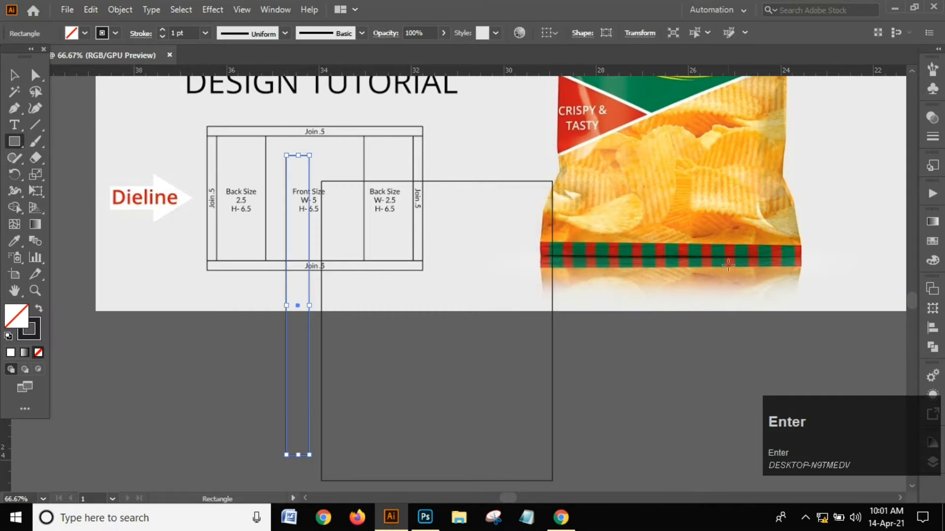
pyautogui.click(14, 74)
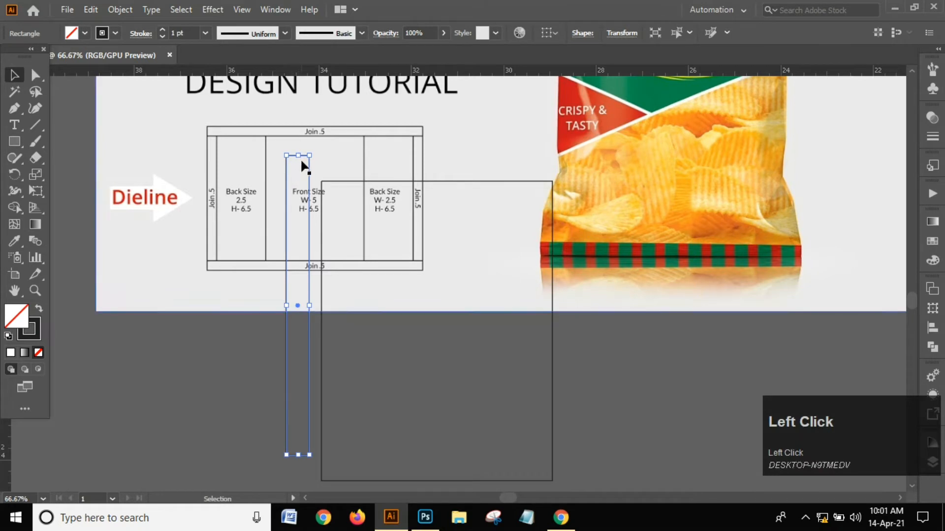
pyautogui.moveTo(309, 153); pyautogui.dragTo(480, 309)
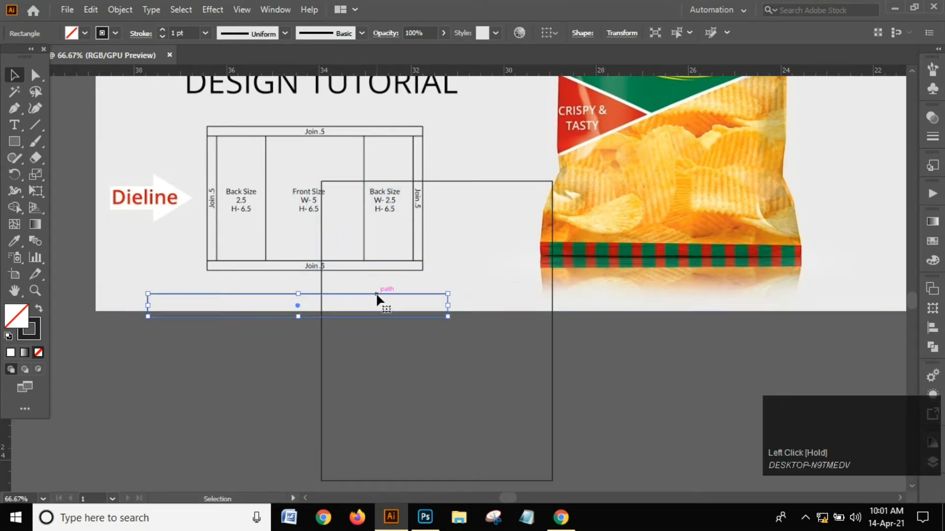
pyautogui.moveTo(376, 293); pyautogui.dragTo(551, 159)
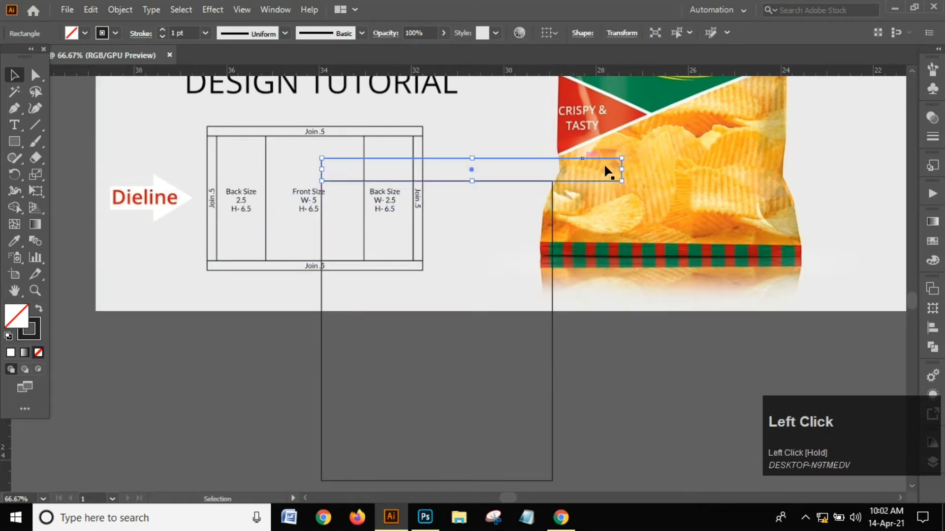
# Shorten the join strip to the panel's width and duplicate it along the panel's bottom edge
pyautogui.moveTo(623, 169); pyautogui.dragTo(552, 169)
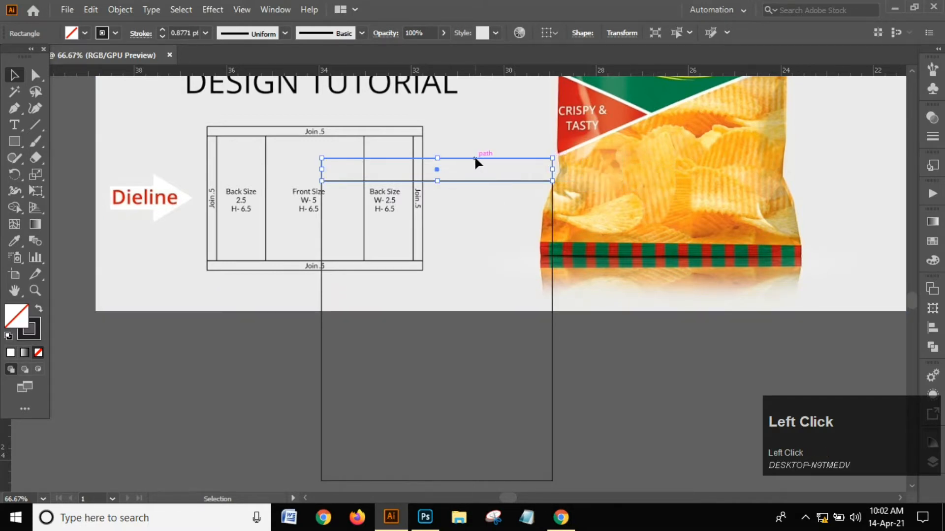
pyautogui.moveTo(475, 159); pyautogui.dragTo(470, 484)
pyautogui.click(610, 415)
# Delete the chips packaging reference image from behind the dieline
pyautogui.scroll(-3, 574, 377)
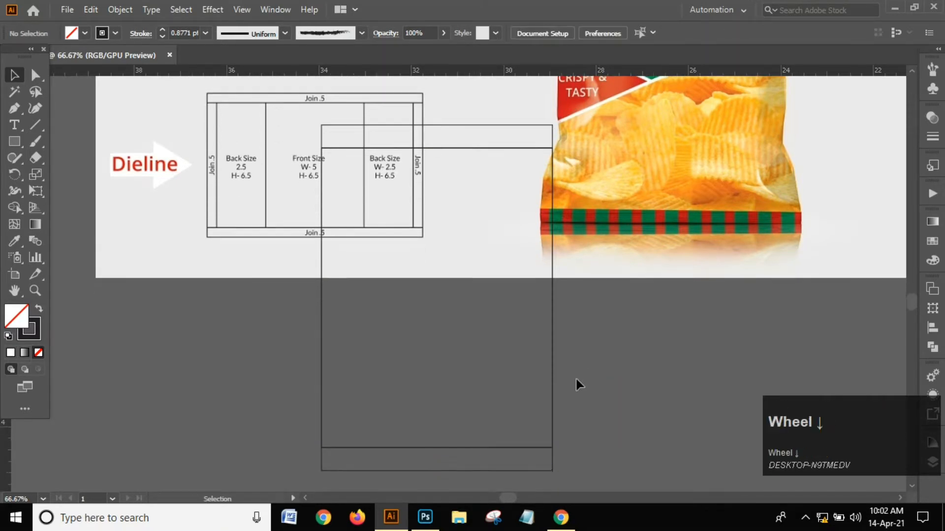
pyautogui.scroll(-2, 525, 345)
pyautogui.scroll(-2, 524, 319)
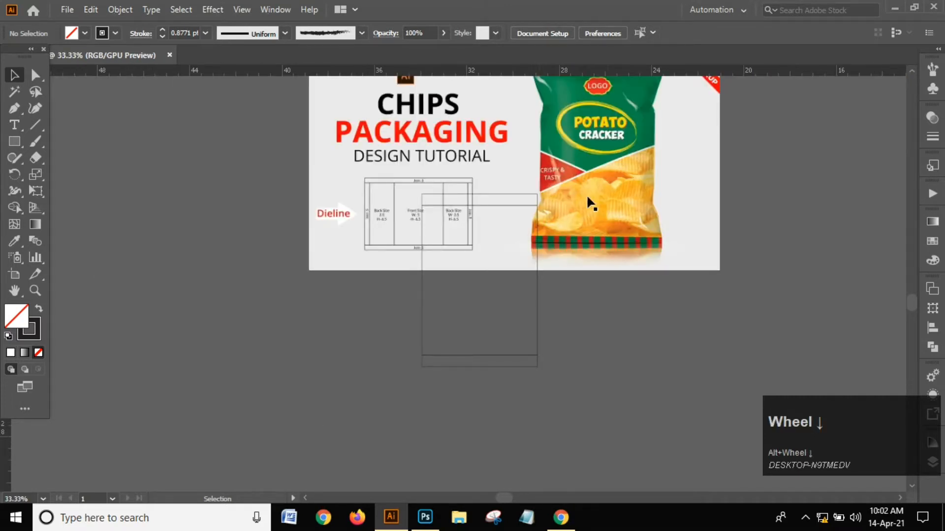
pyautogui.moveTo(629, 197); pyautogui.dragTo(756, 188)
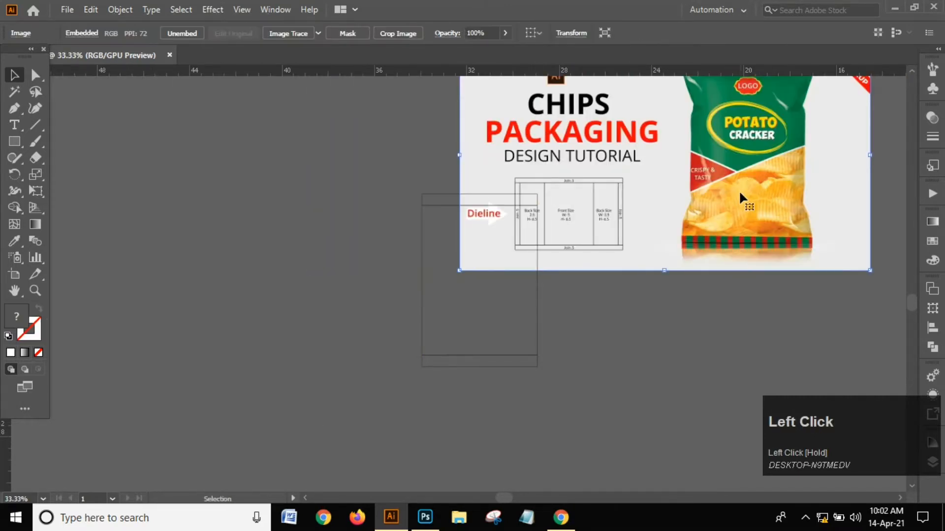
pyautogui.press('Delete')
# Move the panel and its two join strips together onto the middle of the white artboard
pyautogui.scroll(2, 504, 269)
pyautogui.scroll(-1, 487, 246)
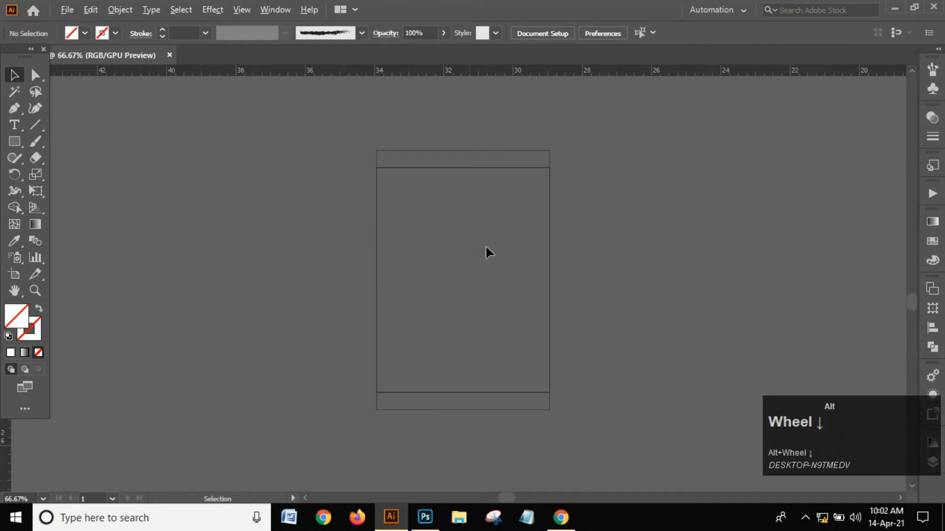
pyautogui.moveTo(508, 356); pyautogui.dragTo(623, 489)
pyautogui.scroll(-3, 622, 391)
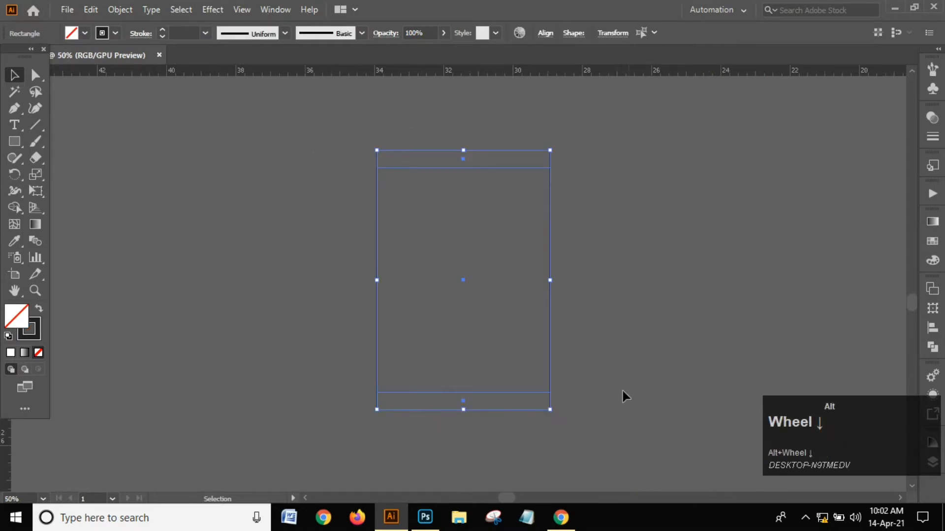
pyautogui.scroll(2, 665, 326)
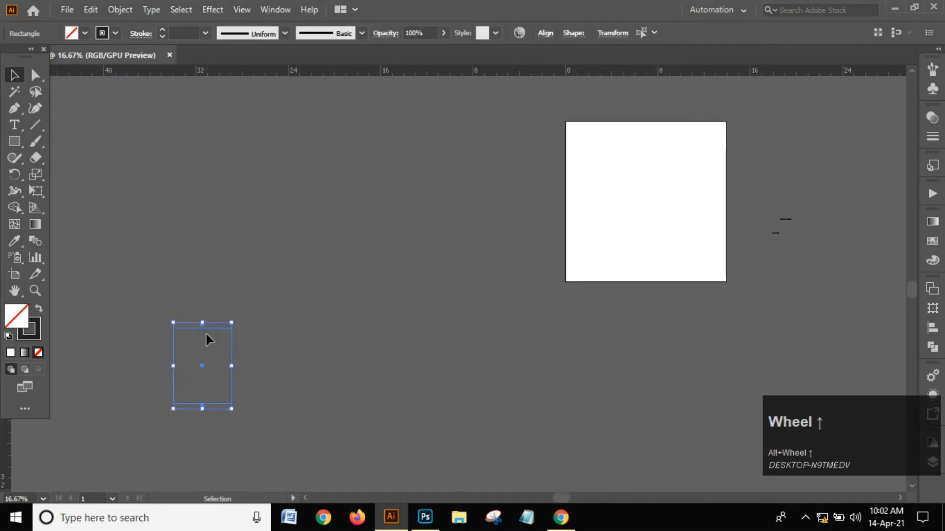
pyautogui.moveTo(215, 333); pyautogui.dragTo(666, 164)
pyautogui.click(494, 200)
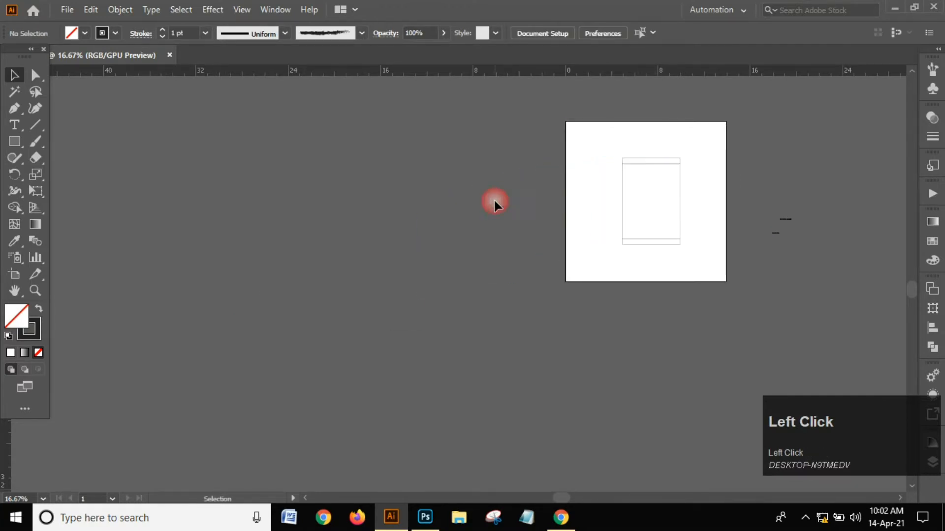
# Convert the panel and both join strip rectangles into guides
pyautogui.scroll(3, 689, 177)
pyautogui.scroll(-1, 559, 172)
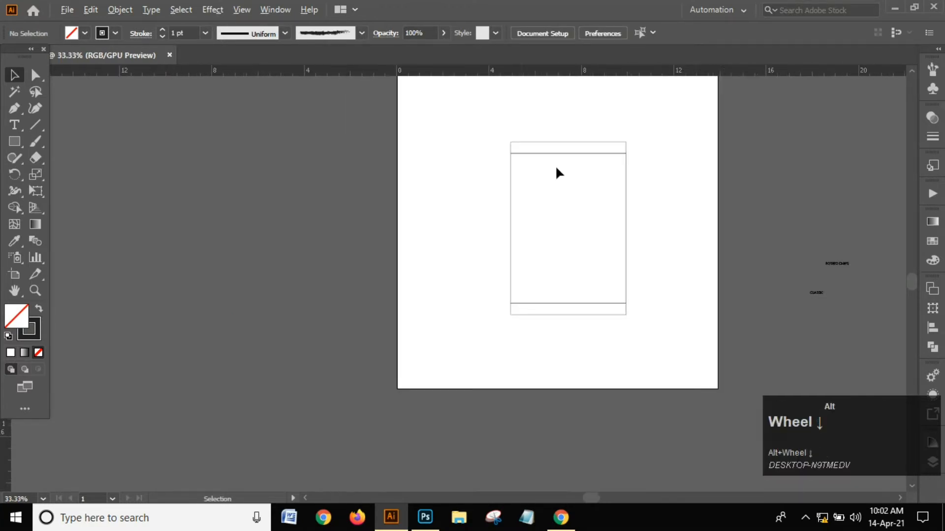
pyautogui.click(490, 143)
pyautogui.moveTo(704, 384); pyautogui.dragTo(704, 382)
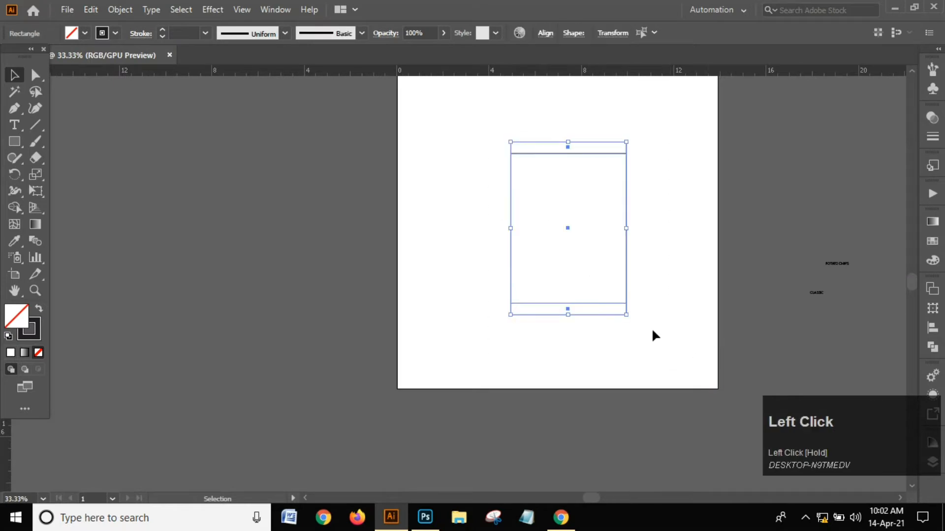
pyautogui.rightClick(512, 237)
pyautogui.click(541, 398)
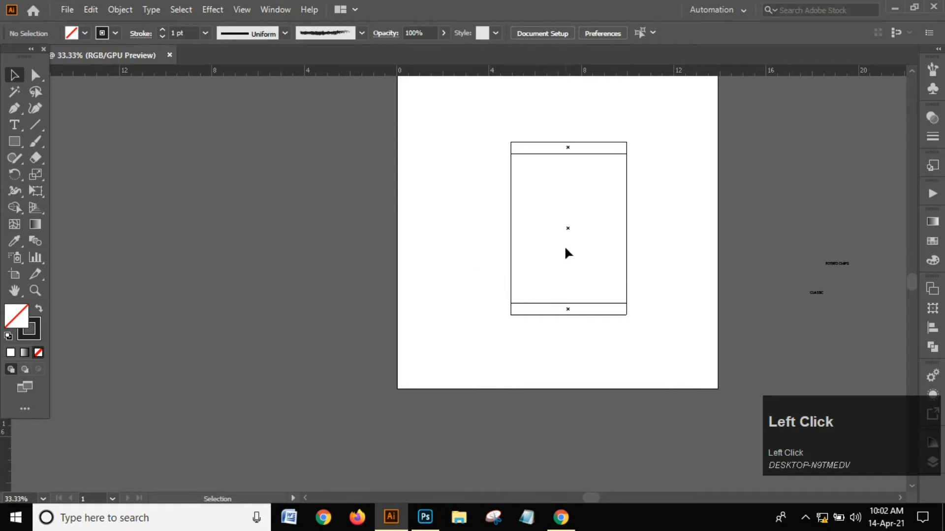
# Draw a rectangle covering the whole dieline, from the top strip's upper-left corner to the bottom strip's lower-right corner
pyautogui.scroll(1, 593, 207)
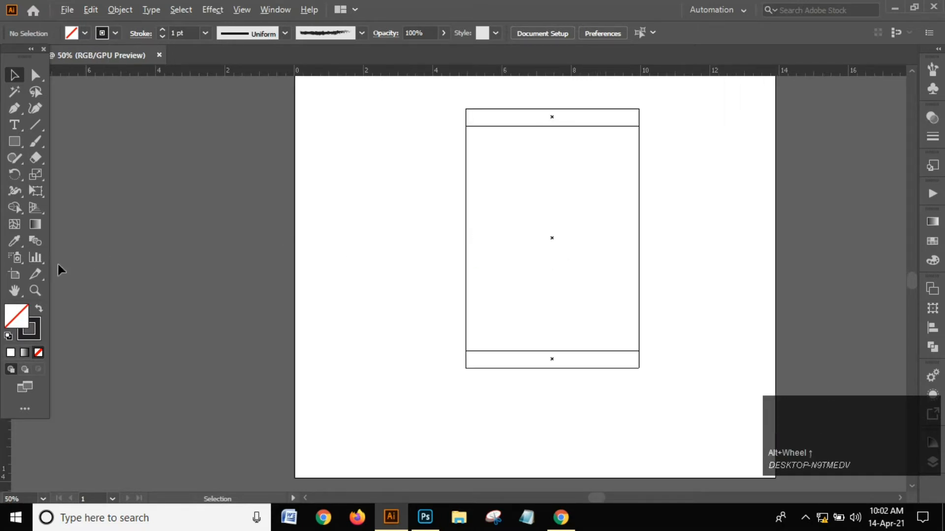
pyautogui.click(20, 143)
pyautogui.scroll(1, 456, 160)
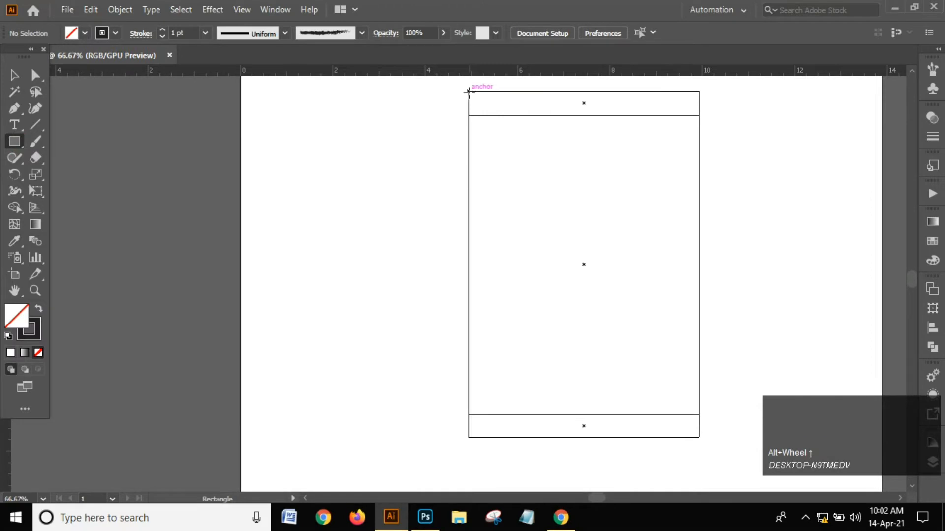
pyautogui.moveTo(468, 91); pyautogui.dragTo(699, 437)
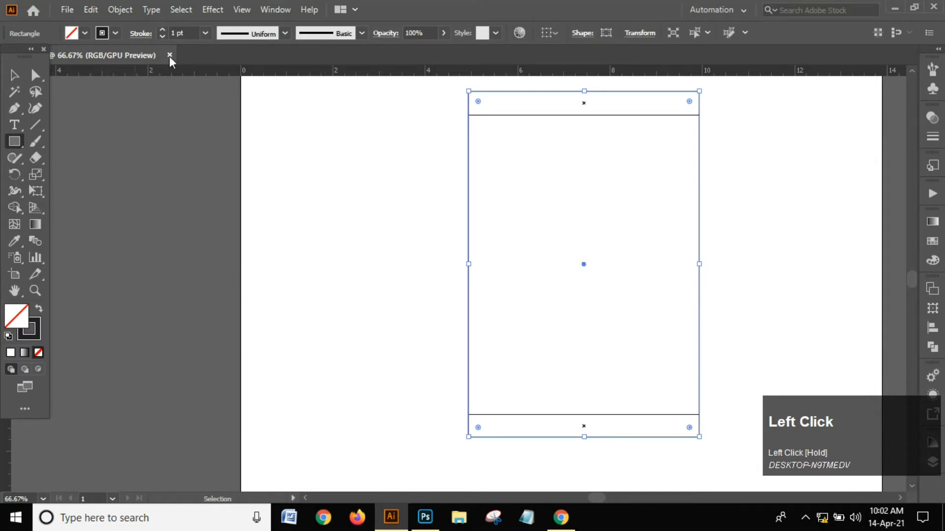
# Remove the new rectangle's stroke and fill it with yellow
pyautogui.click(116, 32)
pyautogui.click(8, 56)
pyautogui.click(76, 37)
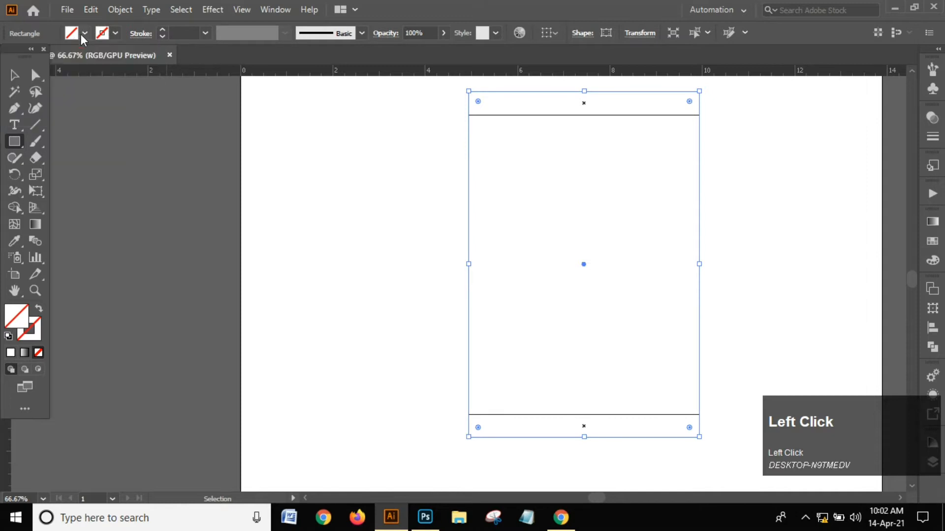
pyautogui.click(81, 34)
pyautogui.click(57, 57)
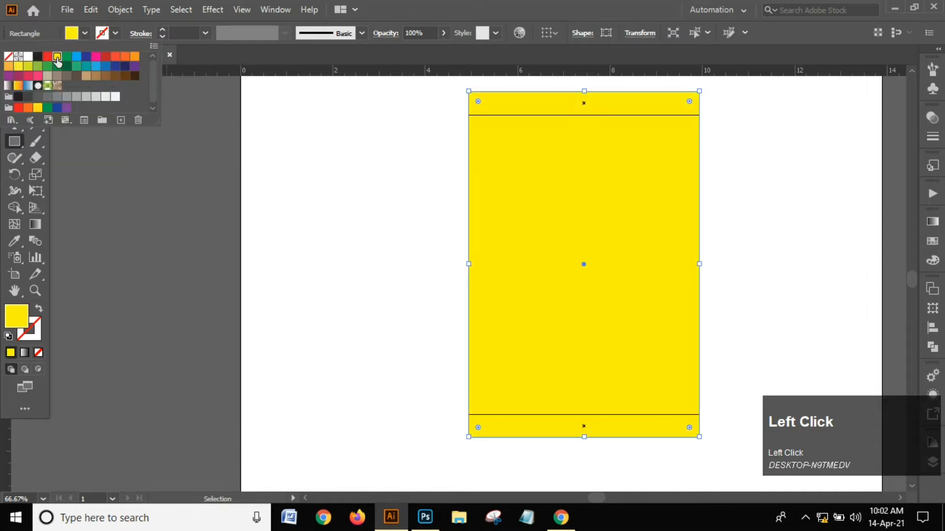
pyautogui.click(3, 148)
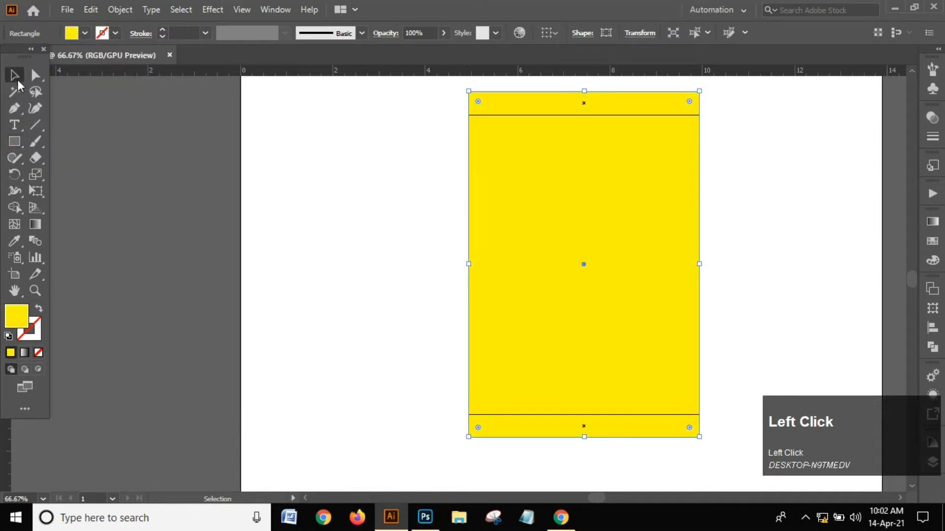
pyautogui.click(13, 75)
pyautogui.click(128, 143)
pyautogui.scroll(-1, 539, 249)
pyautogui.scroll(2, 540, 249)
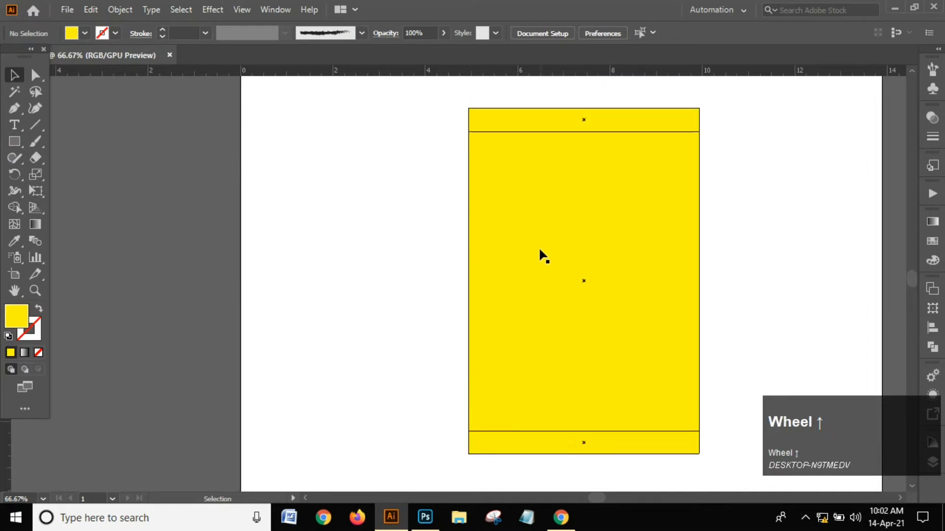
pyautogui.scroll(-1, 575, 264)
pyautogui.scroll(1, 574, 261)
pyautogui.scroll(-1, 563, 241)
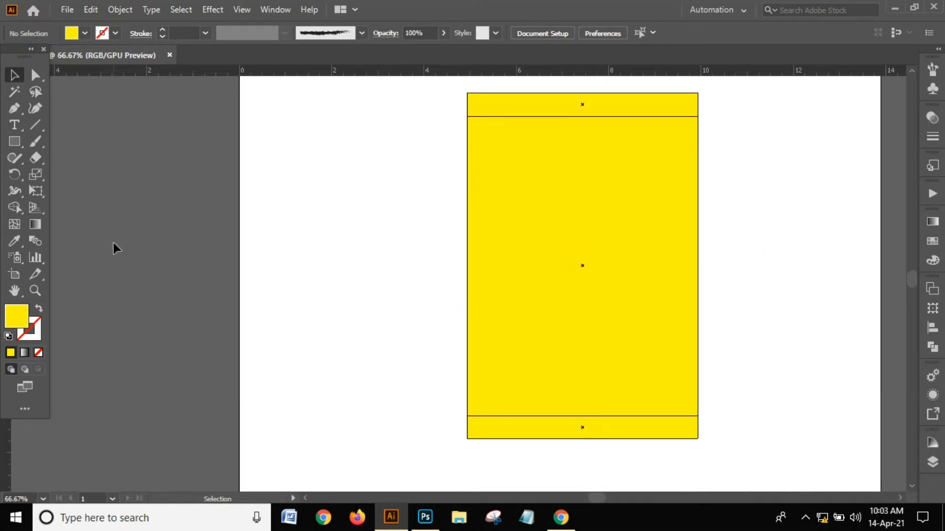
# Draw a closed Pen shape over the pack's lower part, with a curved top edge sloping down to the right and corners on the pack's bottom
pyautogui.click(13, 112)
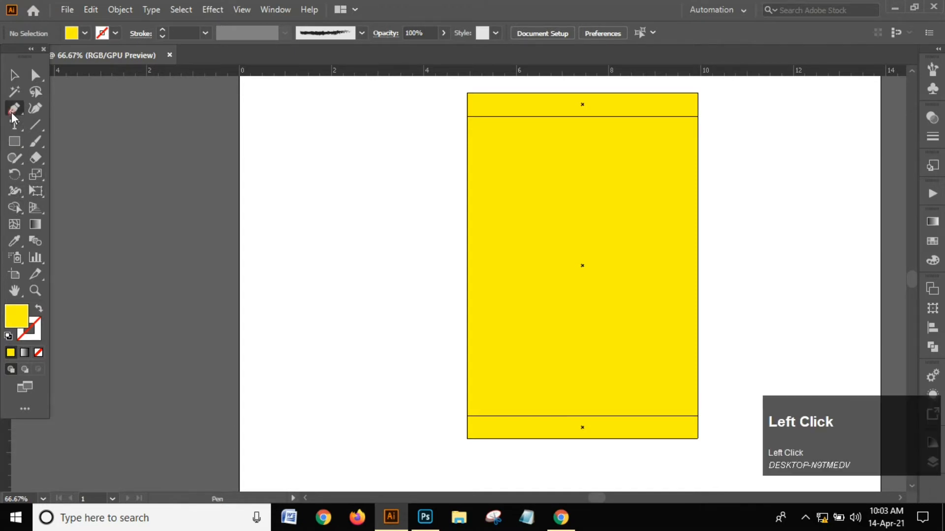
pyautogui.click(467, 249)
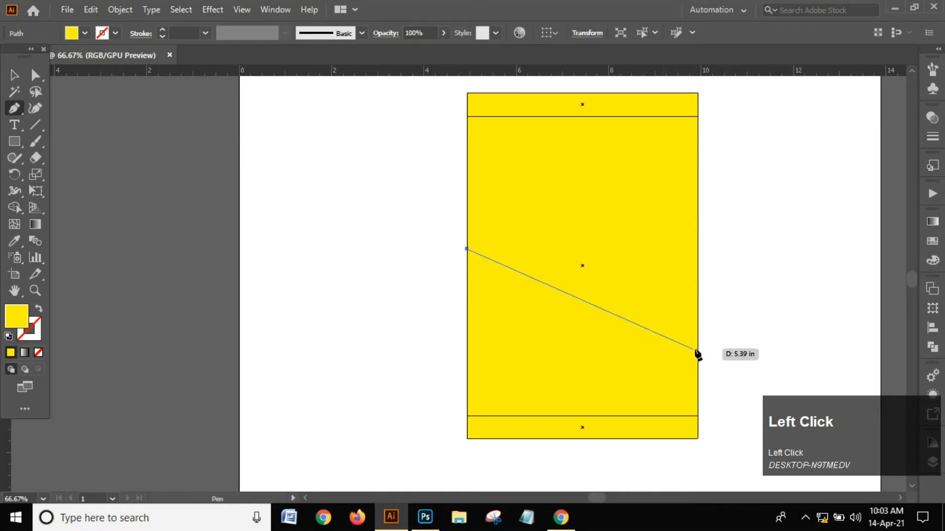
pyautogui.moveTo(697, 347); pyautogui.dragTo(836, 348)
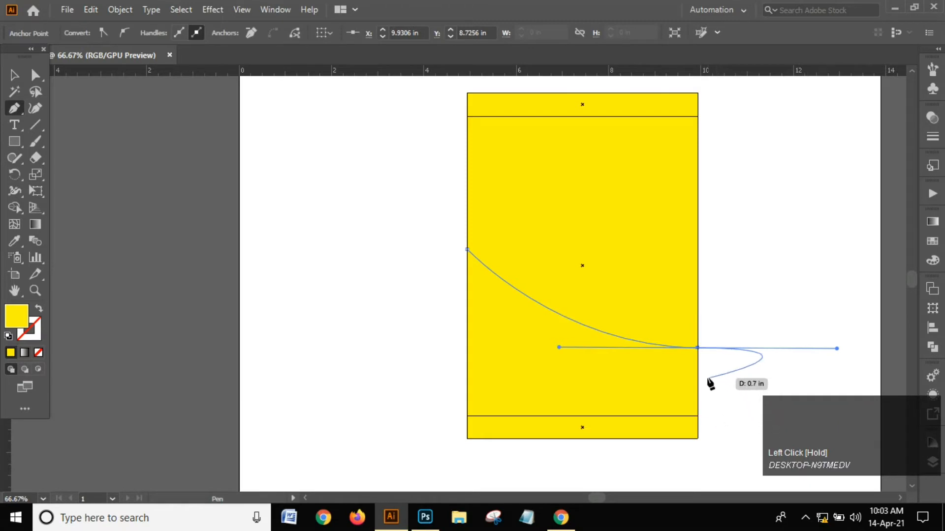
pyautogui.press('space')
pyautogui.press('alt')
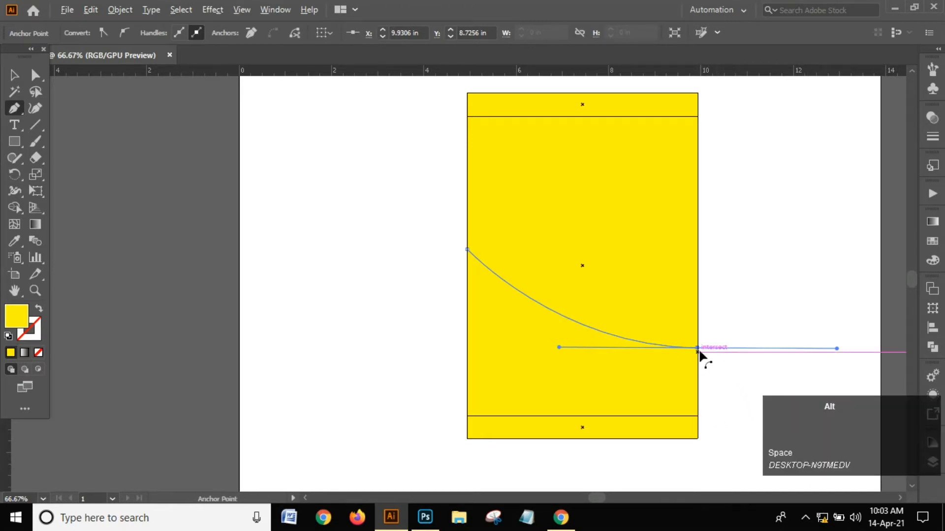
pyautogui.keyDown('alt'); pyautogui.click(698, 350); pyautogui.keyUp('alt')
pyautogui.scroll(-3, 697, 363)
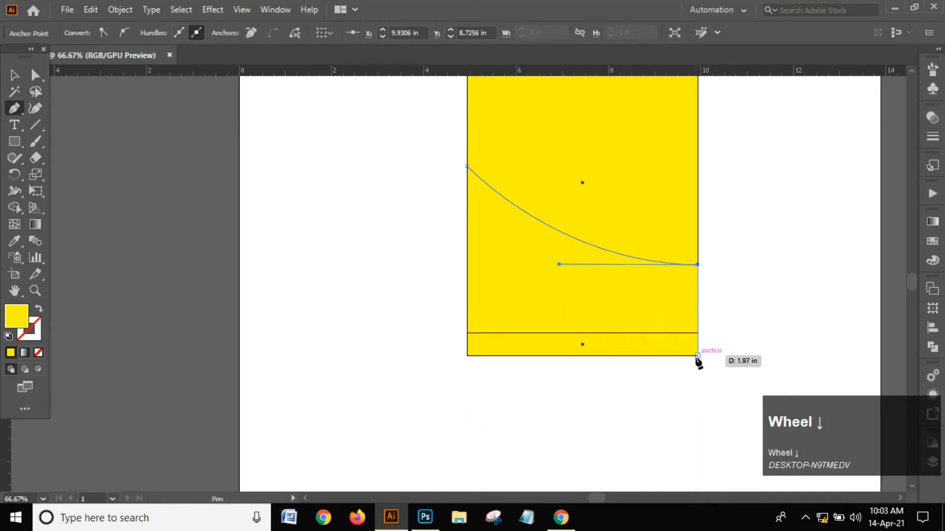
pyautogui.click(695, 356)
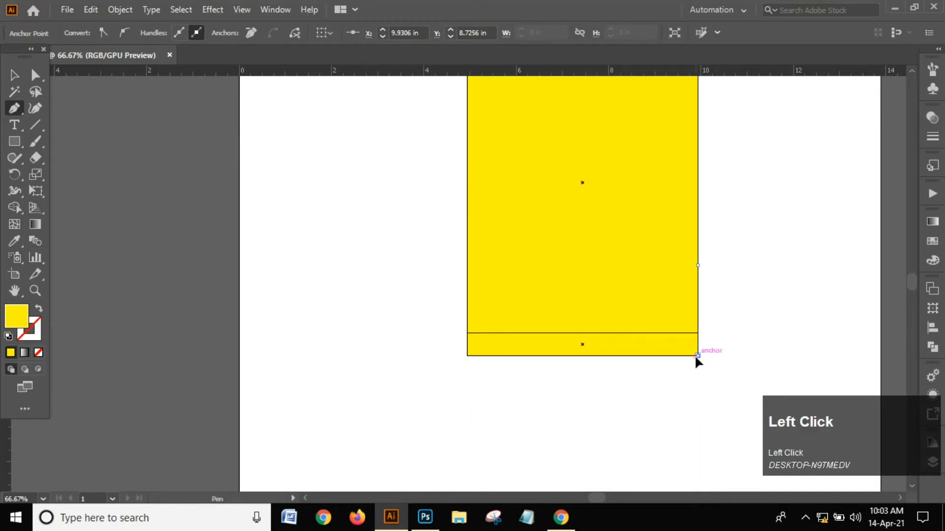
pyautogui.click(467, 355)
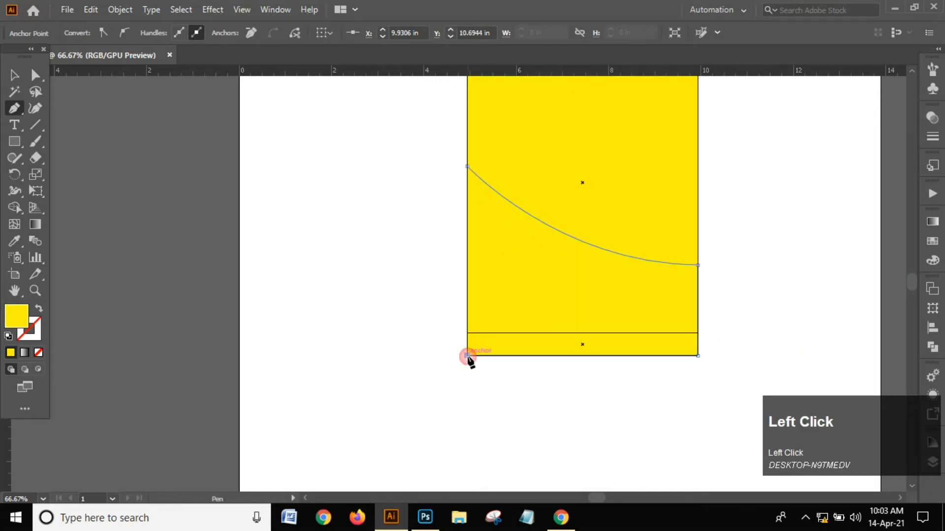
pyautogui.click(467, 166)
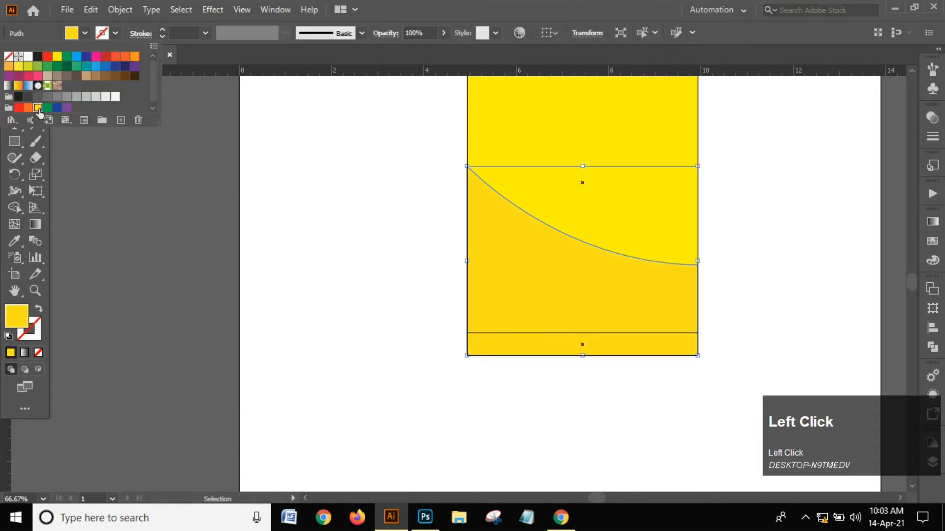
# Fill the curved lower shape with green and deselect it
pyautogui.click(48, 109)
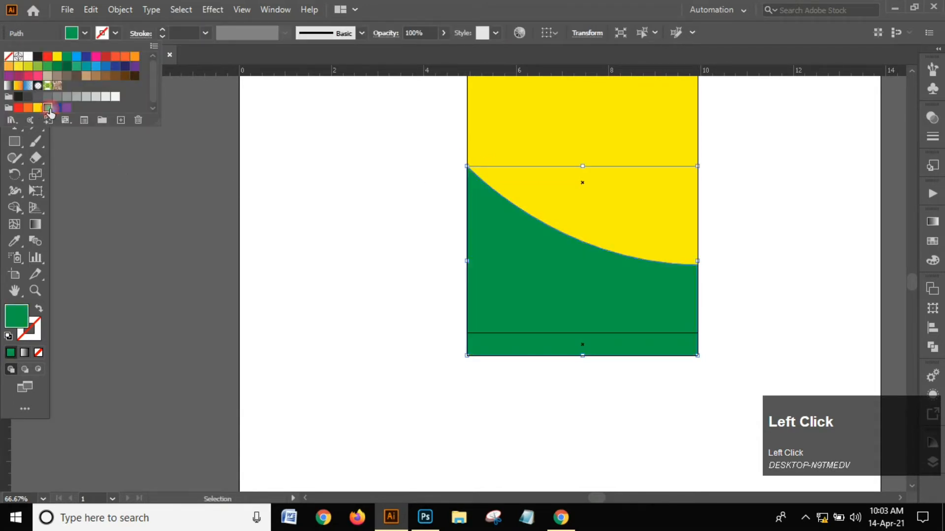
pyautogui.click(271, 183)
pyautogui.click(305, 209)
pyautogui.scroll(-2, 440, 226)
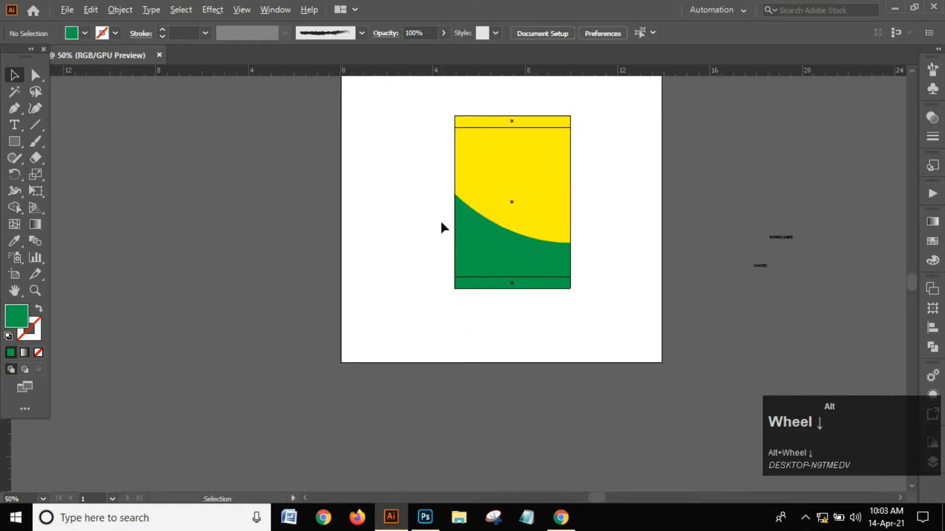
pyautogui.scroll(1, 488, 202)
pyautogui.scroll(1, 492, 219)
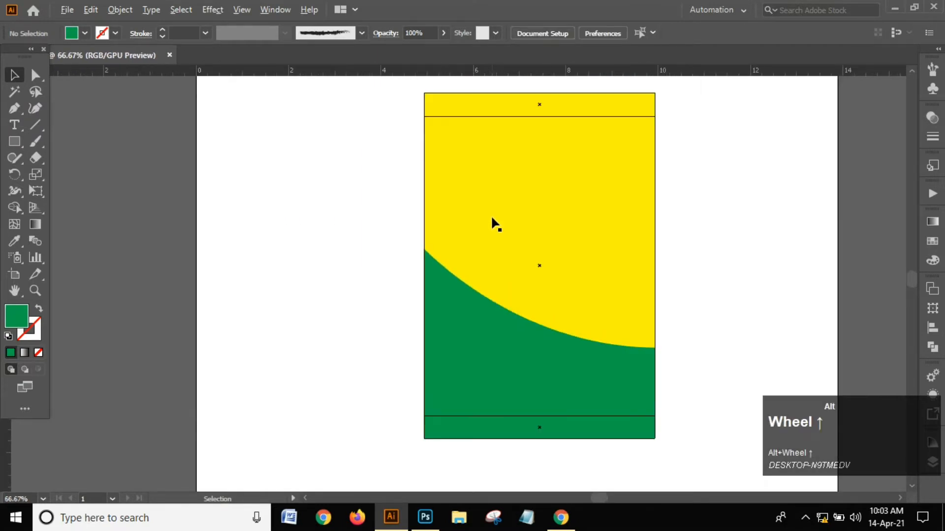
pyautogui.scroll(-1, 492, 219)
pyautogui.scroll(1, 450, 246)
pyautogui.scroll(-2, 456, 300)
pyautogui.scroll(1, 472, 298)
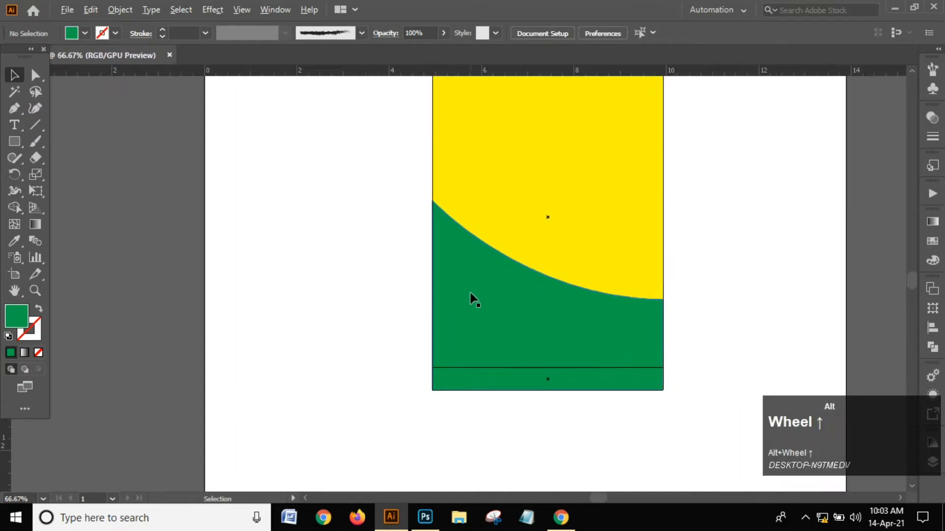
# Place the potato_chips_PNG60 image from the Desktop as a linked file, drawing it about 5.7 in wide beside the pack
pyautogui.scroll(1, 507, 282)
pyautogui.click(64, 10)
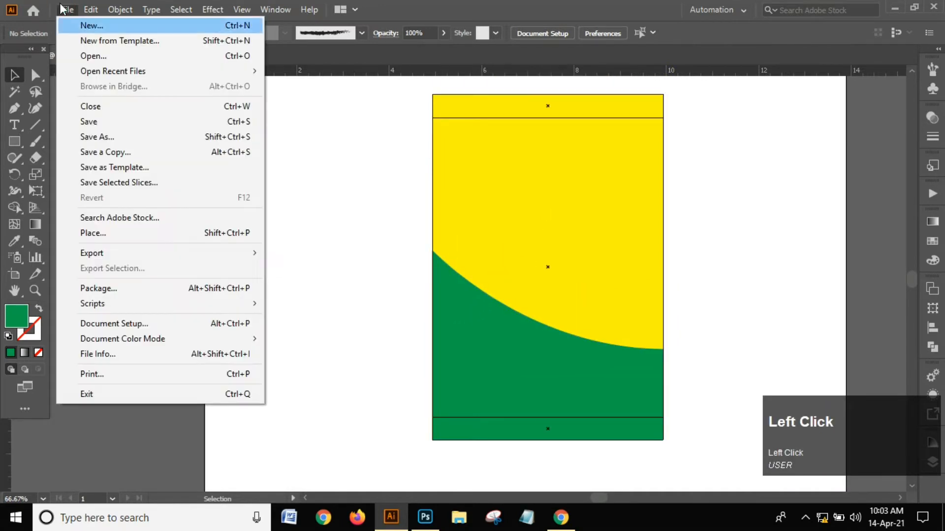
pyautogui.moveTo(125, 302)
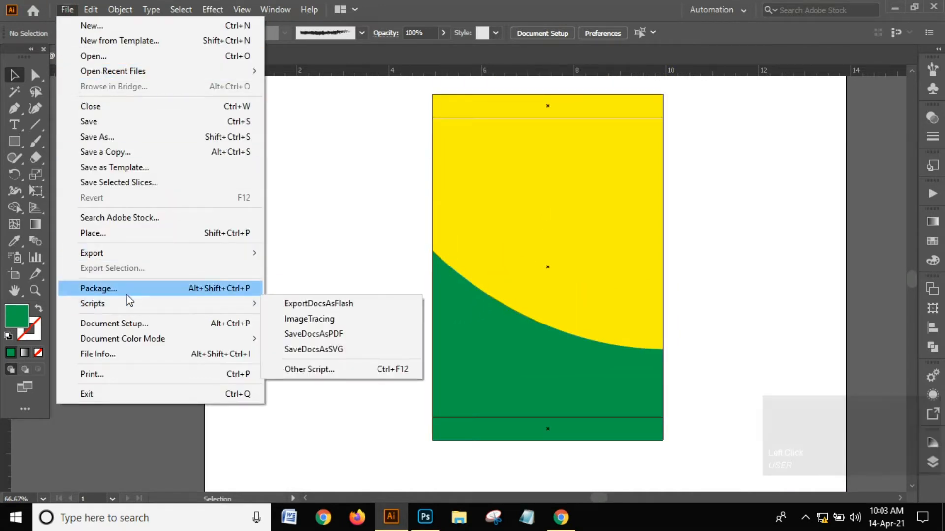
pyautogui.click(130, 233)
pyautogui.click(435, 230)
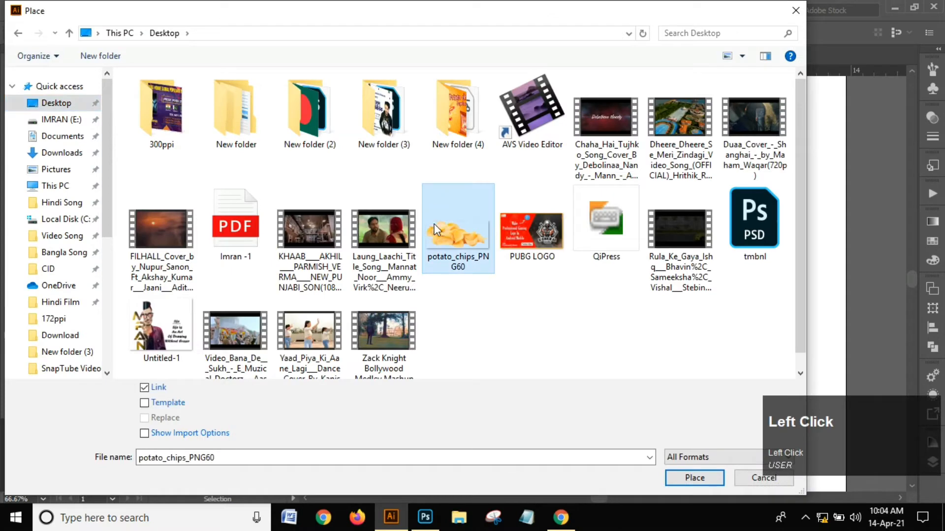
pyautogui.click(685, 480)
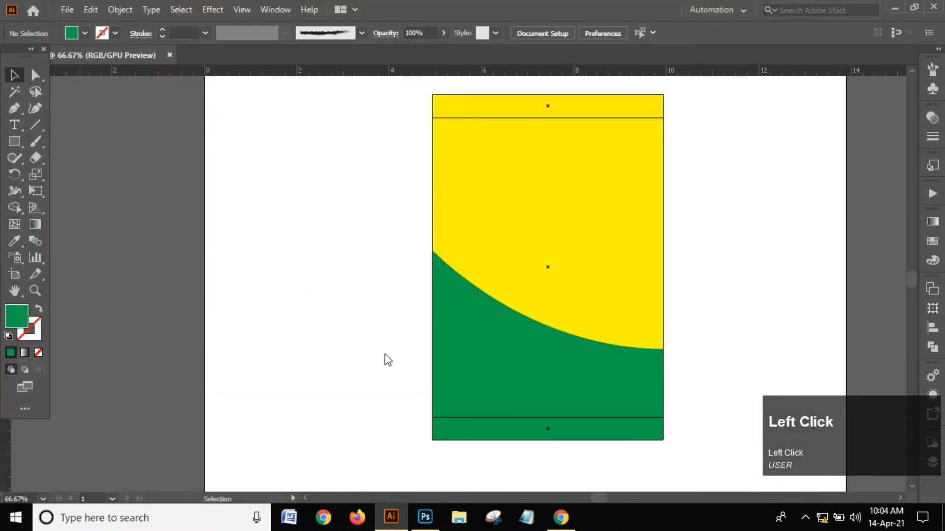
pyautogui.moveTo(144, 152); pyautogui.dragTo(407, 338)
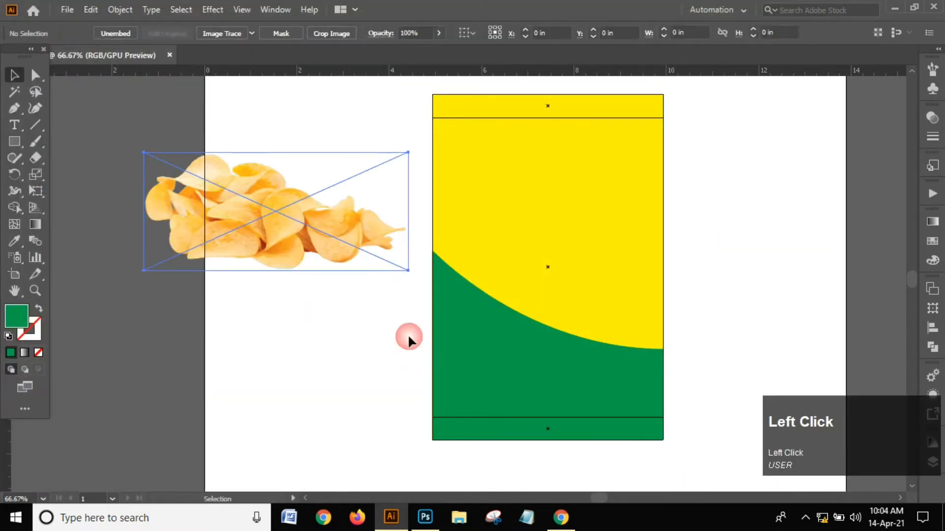
# Embed the placed chips image and move it onto the green lower part of the pack
pyautogui.click(261, 35)
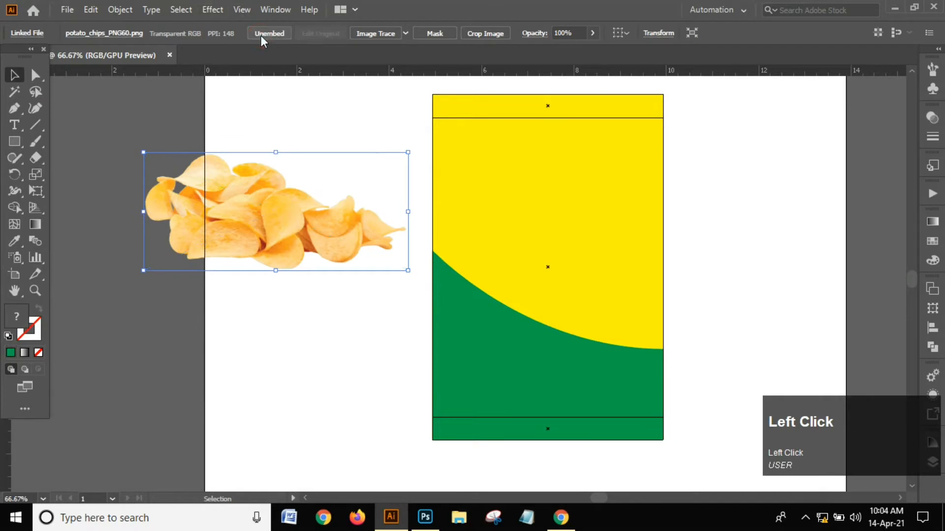
pyautogui.click(126, 125)
pyautogui.moveTo(274, 212); pyautogui.dragTo(538, 358)
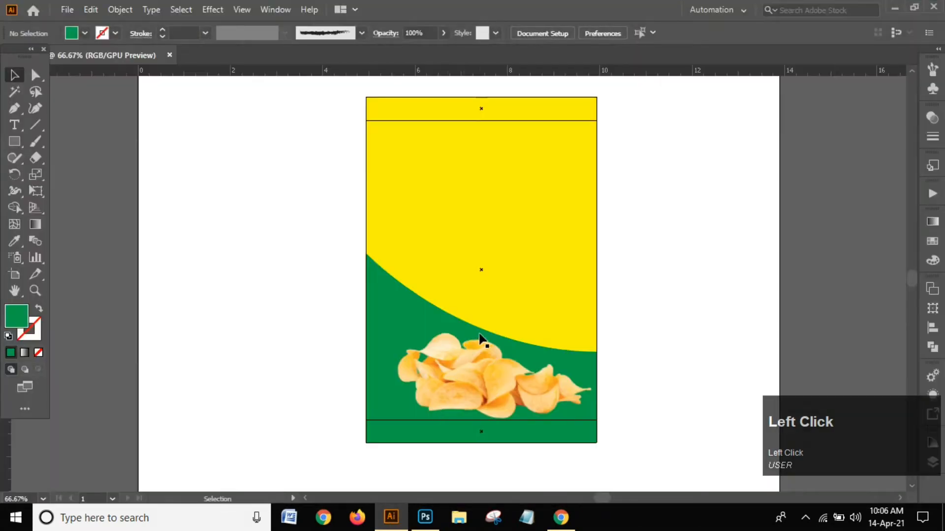
# Duplicate the chips image towards the pack's left edge and rotate the copy diagonally, sloping down to the right along the green curve
pyautogui.click(471, 378)
pyautogui.moveTo(471, 378); pyautogui.dragTo(482, 357)
pyautogui.scroll(3, 482, 356)
pyautogui.scroll(-3, 481, 358)
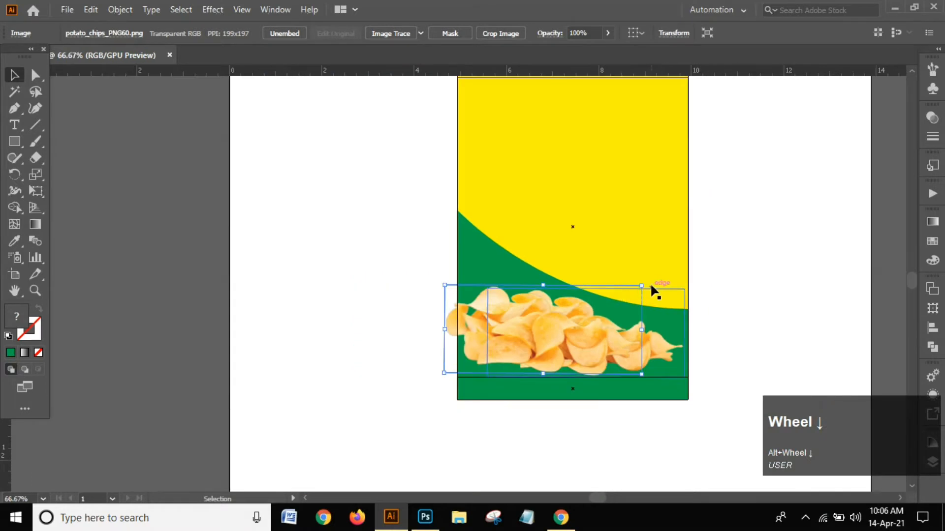
pyautogui.moveTo(647, 280); pyautogui.dragTo(655, 372)
pyautogui.moveTo(568, 329); pyautogui.dragTo(553, 330)
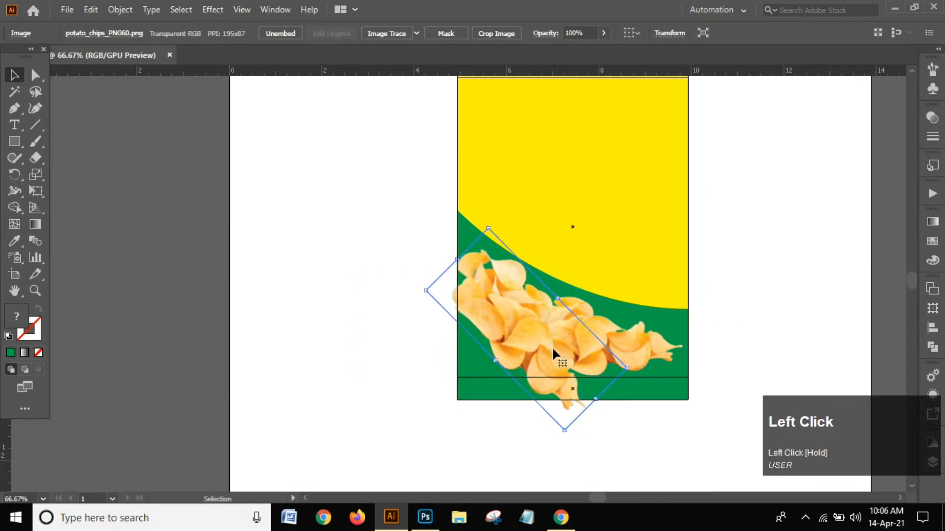
# Shrink the diagonal chips image, duplicate it, and set the new copy horizontally in the pile's lower-left corner
pyautogui.moveTo(594, 404); pyautogui.dragTo(572, 375)
pyautogui.moveTo(526, 333); pyautogui.dragTo(553, 370)
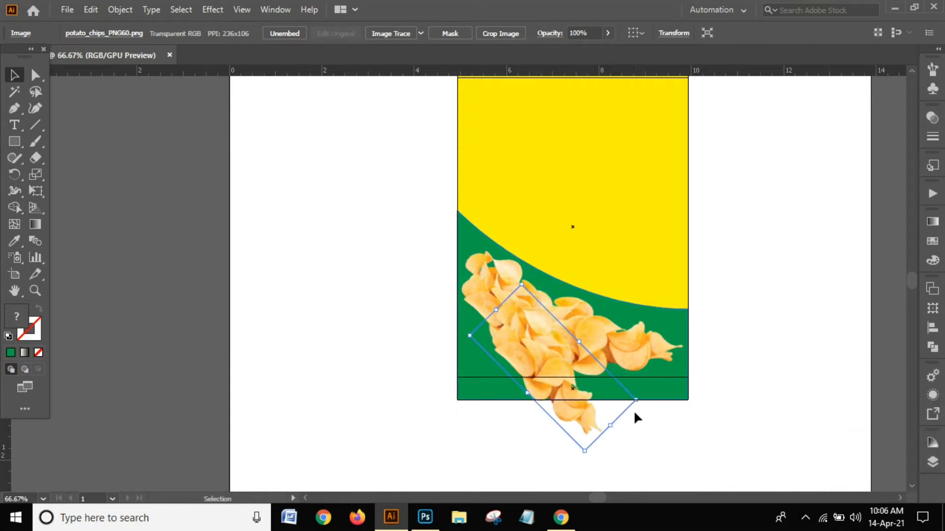
pyautogui.moveTo(585, 454); pyautogui.dragTo(653, 440)
pyautogui.moveTo(549, 356); pyautogui.dragTo(539, 329)
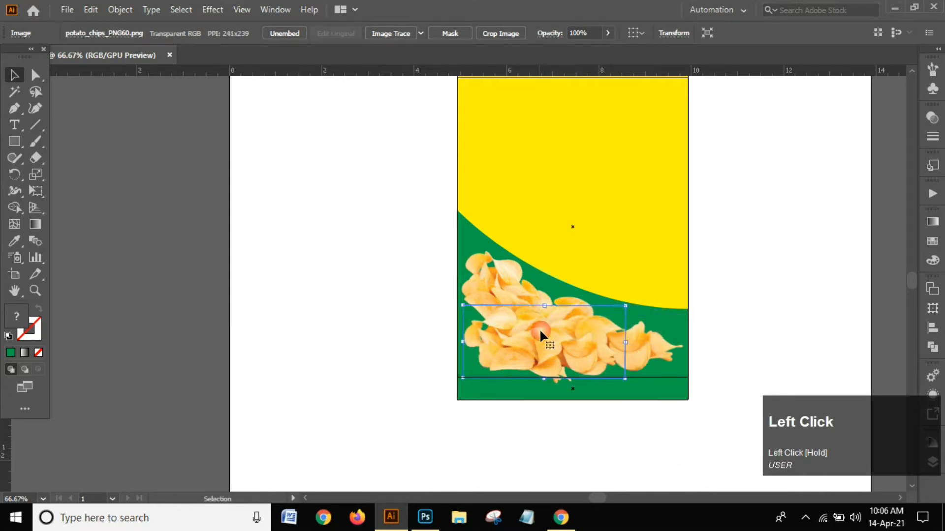
pyautogui.click(506, 446)
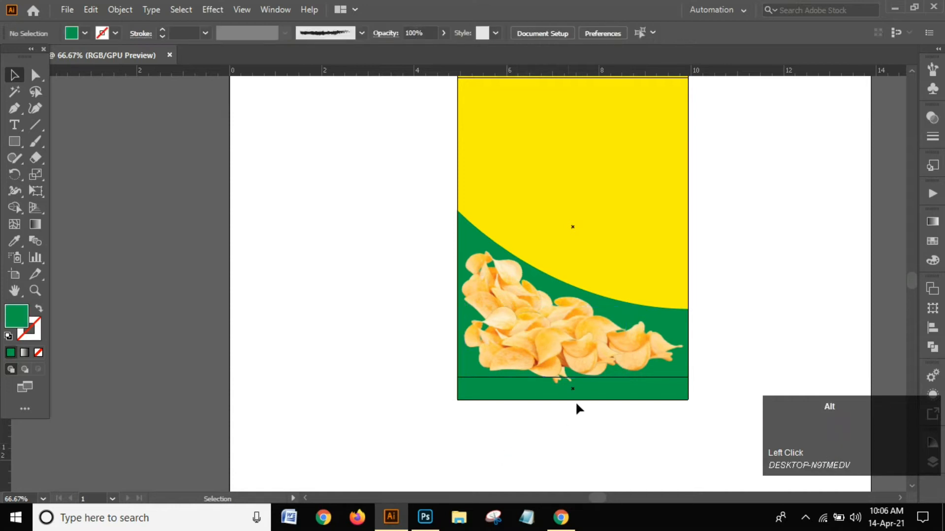
# Nudge the lower-left chips copy upward inside the bottom strip line and shift the diagonal copy up to match
pyautogui.keyDown('alt'); pyautogui.scroll(-1, 593, 392); pyautogui.keyUp('alt')
pyautogui.keyDown('alt'); pyautogui.scroll(1, 541, 339); pyautogui.keyUp('alt')
pyautogui.keyDown('alt'); pyautogui.scroll(1, 572, 338); pyautogui.keyUp('alt')
pyautogui.keyDown('alt'); pyautogui.scroll(-2, 571, 337); pyautogui.keyUp('alt')
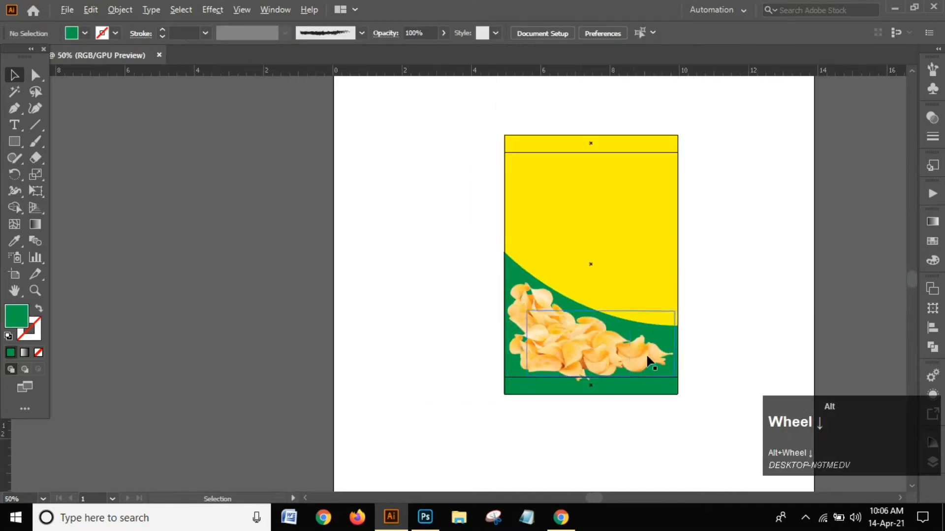
pyautogui.keyDown('alt'); pyautogui.scroll(1, 650, 382); pyautogui.keyUp('alt')
pyautogui.keyDown('alt'); pyautogui.scroll(2, 534, 354); pyautogui.keyUp('alt')
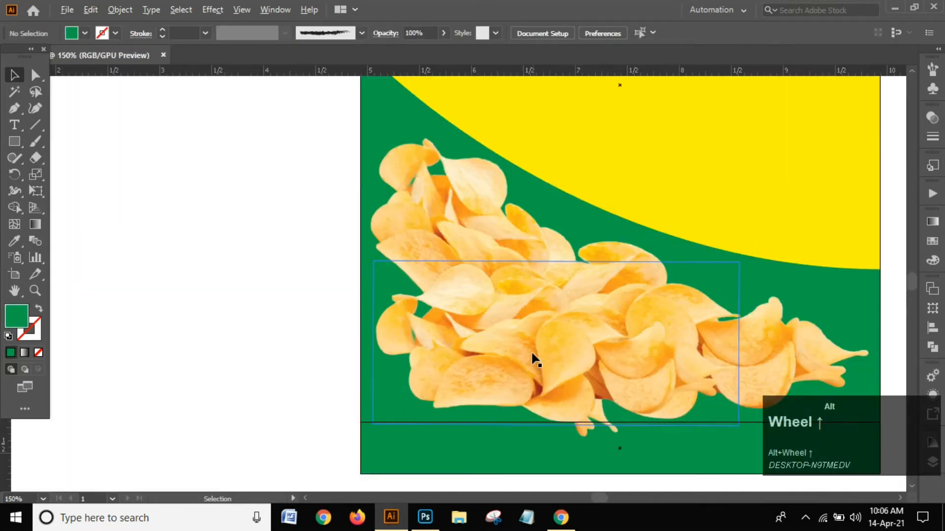
pyautogui.moveTo(535, 362); pyautogui.dragTo(537, 353)
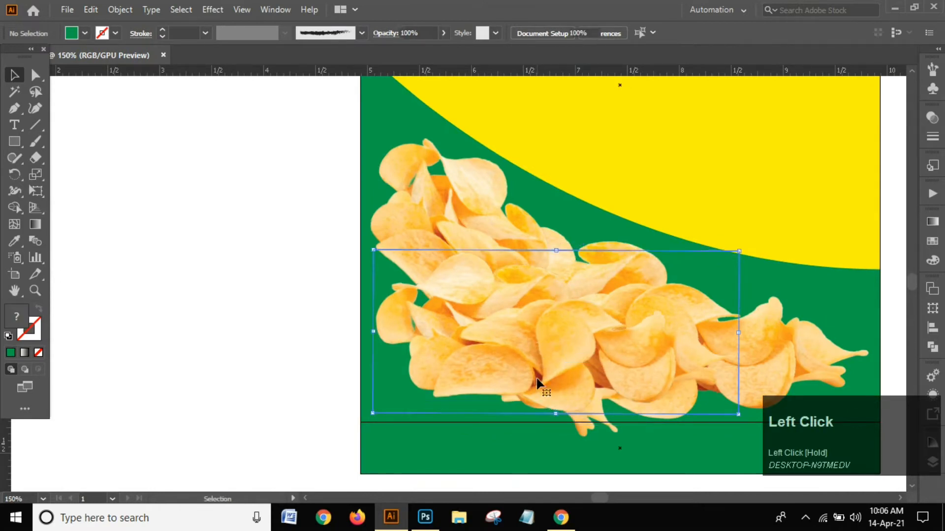
pyautogui.moveTo(583, 422); pyautogui.dragTo(580, 405)
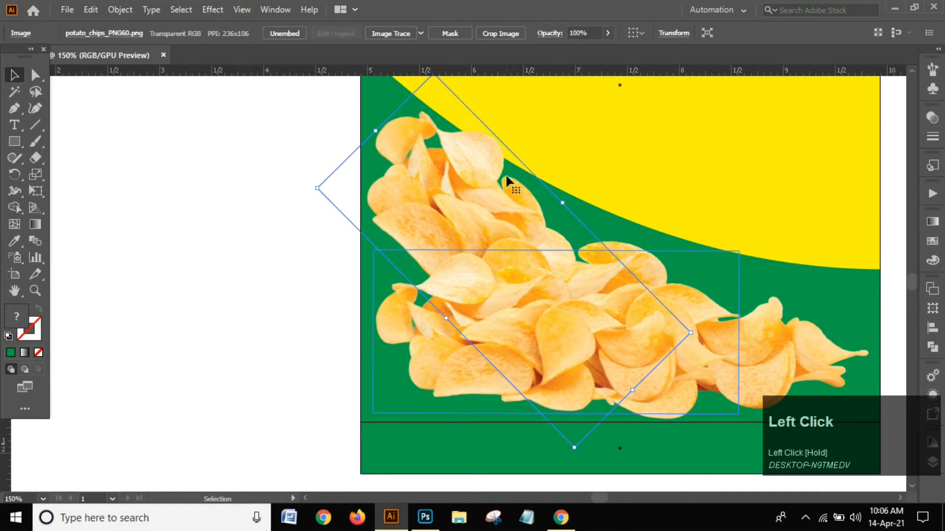
# Scale down the diagonal chips copy so its upper end sits clear of the green shape's curved edge, and deselect it
pyautogui.scroll(3, 495, 167)
pyautogui.moveTo(435, 140); pyautogui.dragTo(439, 182)
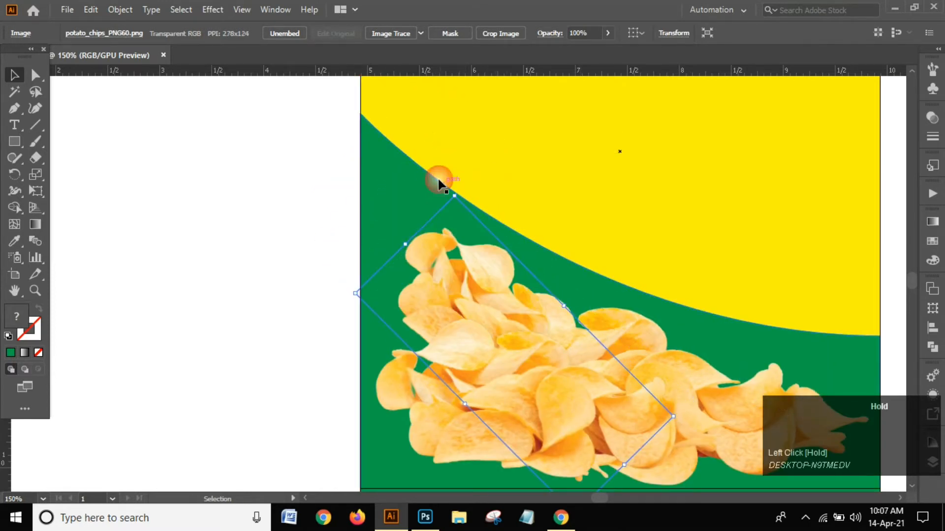
pyautogui.click(256, 240)
pyautogui.scroll(-2, 420, 279)
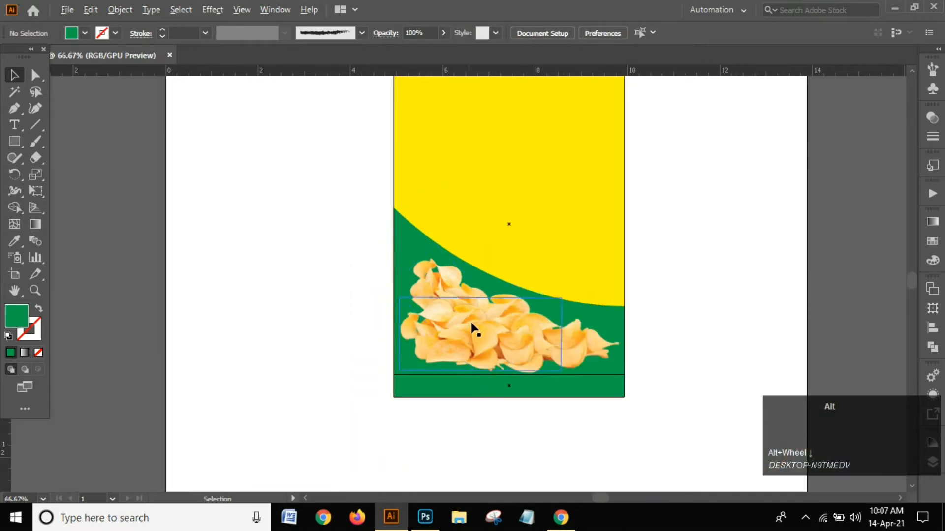
pyautogui.scroll(1, 543, 317)
pyautogui.click(724, 261)
pyautogui.scroll(-1, 566, 292)
pyautogui.scroll(-1, 567, 289)
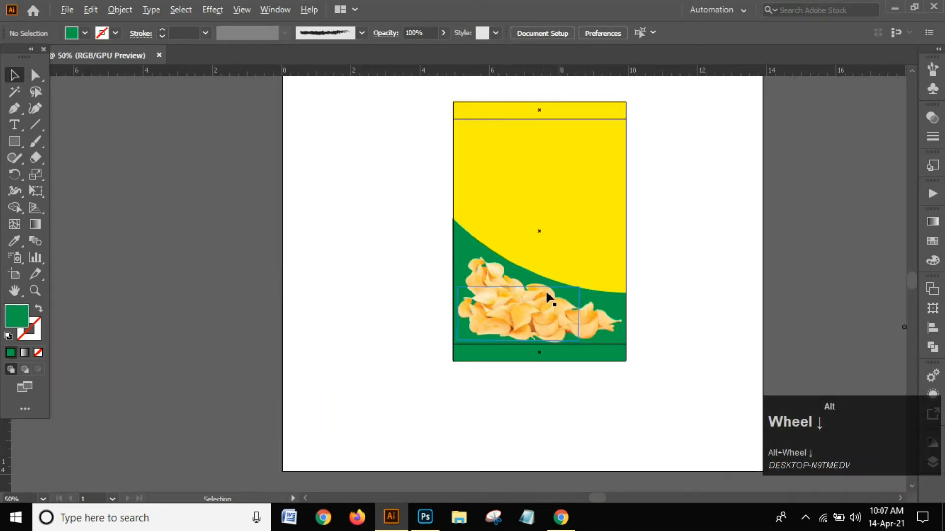
pyautogui.scroll(1, 544, 298)
pyautogui.scroll(1, 563, 274)
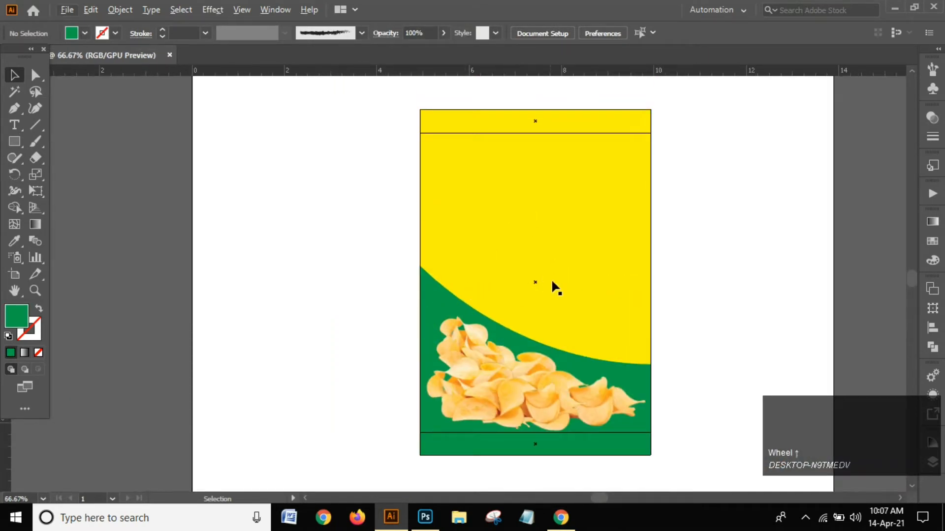
# Change the fill of the curved lower shape from green to black
pyautogui.click(559, 261)
pyautogui.click(786, 236)
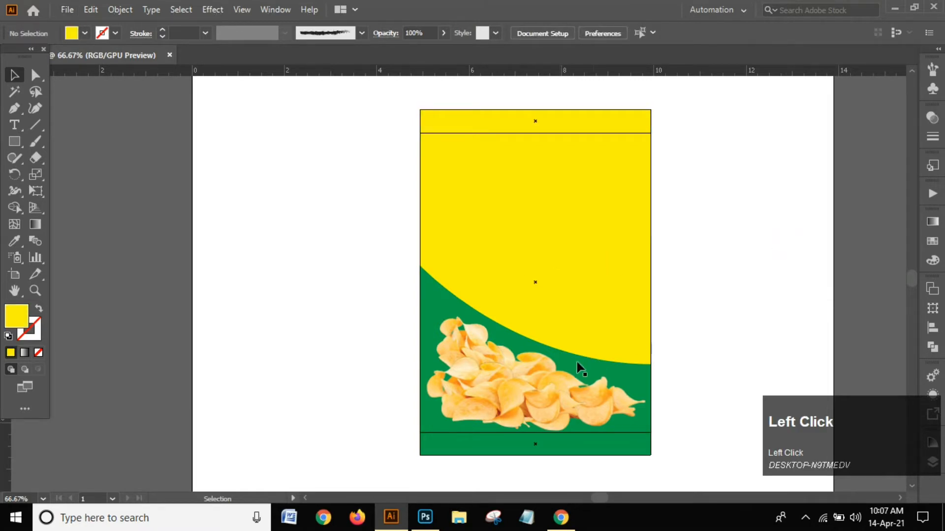
pyautogui.click(444, 295)
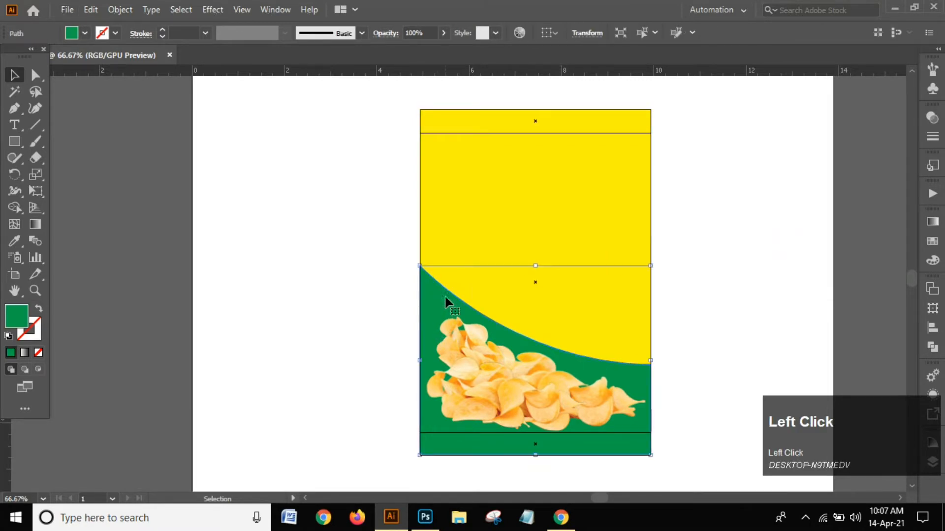
pyautogui.click(85, 32)
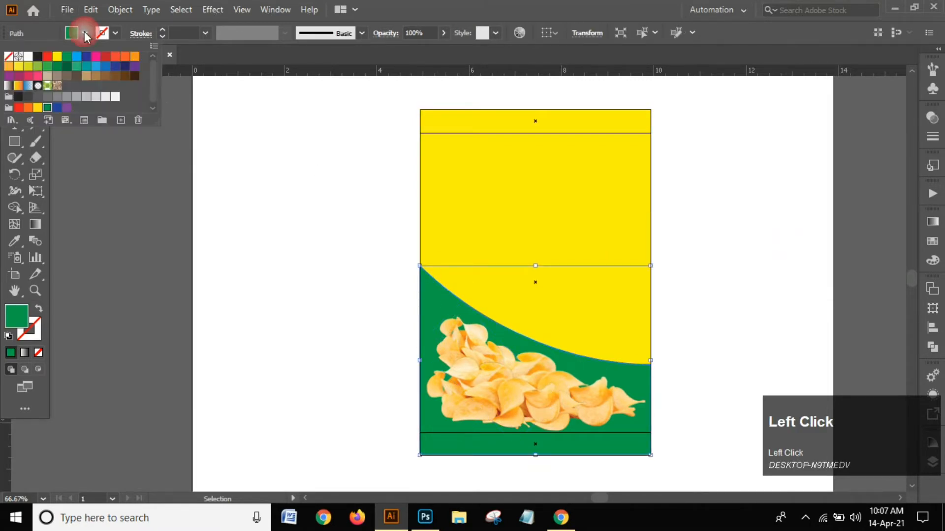
pyautogui.click(133, 57)
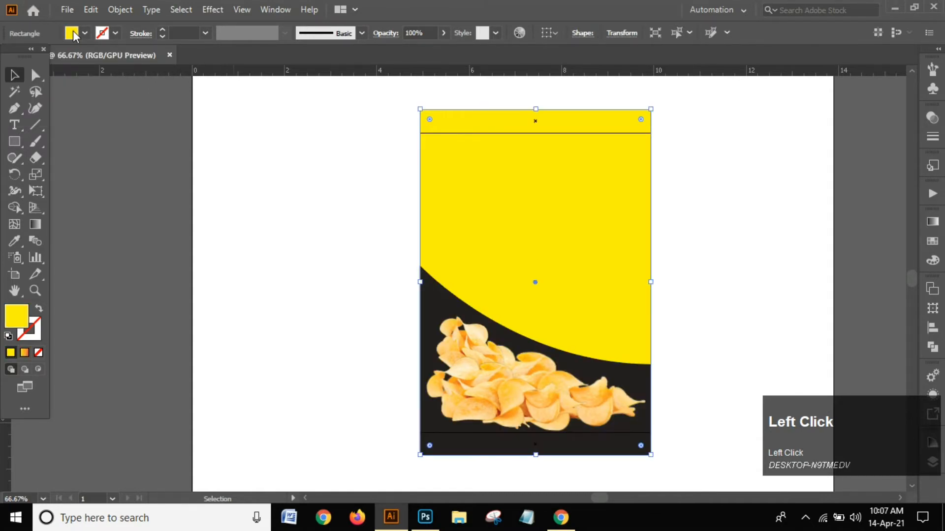
# Fill the yellow background rectangle with the yellow-to-orange-red gradient swatch
pyautogui.click(73, 37)
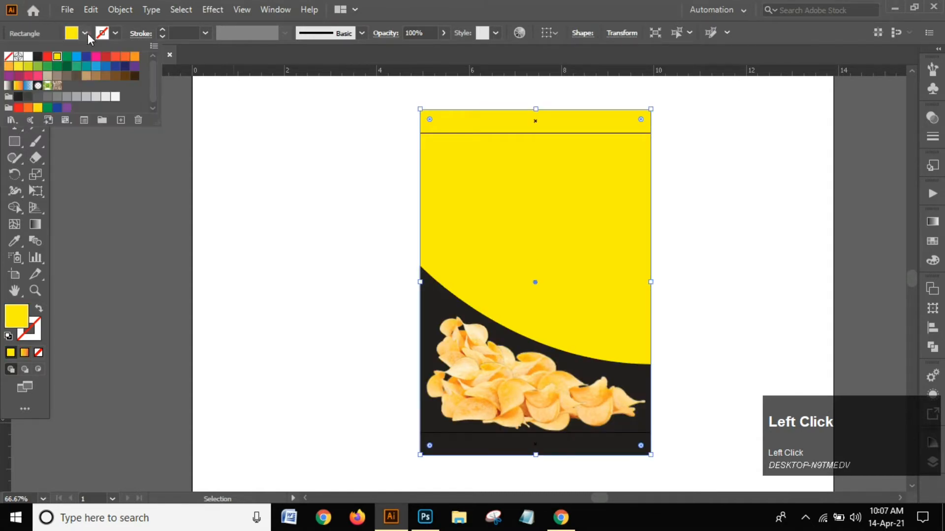
pyautogui.click(48, 85)
pyautogui.click(18, 86)
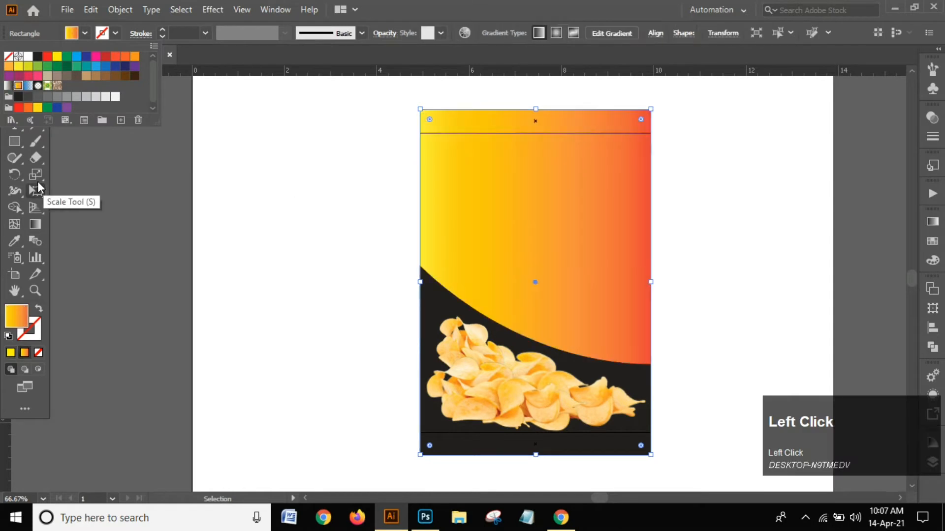
# Redirect the background gradient with the Gradient tool, running from the pack's upper right down to the bottom of the chips, and deselect
pyautogui.click(35, 224)
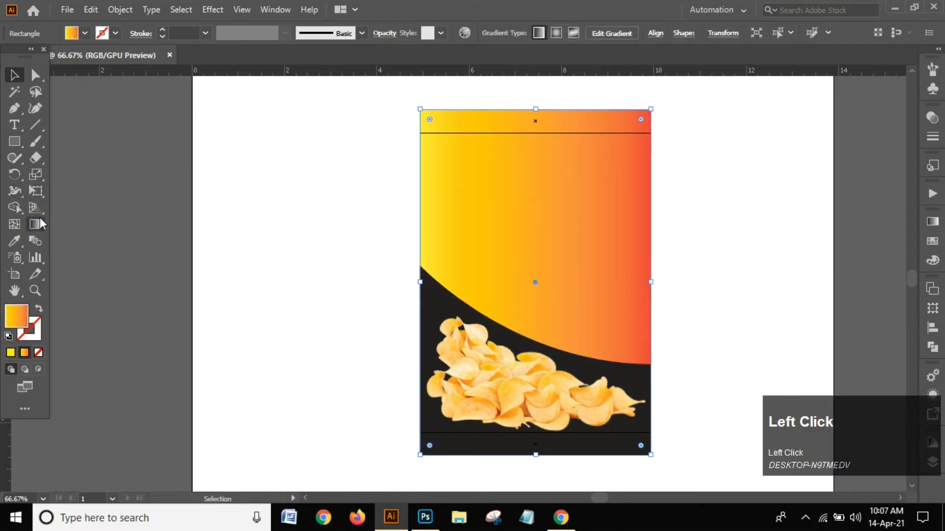
pyautogui.click(37, 225)
pyautogui.moveTo(555, 152)
pyautogui.mouseDown()
pyautogui.moveTo(580, 243)
pyautogui.moveTo(555, 274)
pyautogui.moveTo(549, 328)
pyautogui.mouseUp()
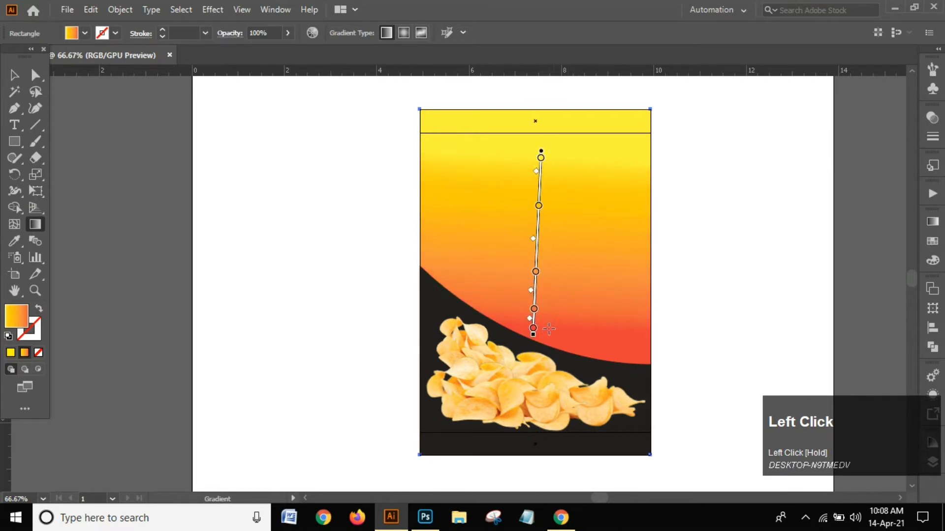
pyautogui.moveTo(540, 210); pyautogui.dragTo(540, 237)
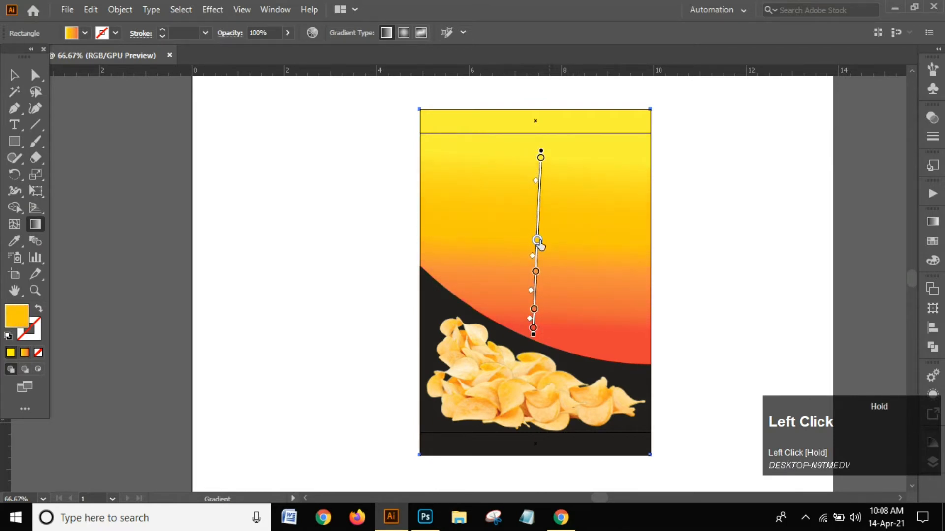
pyautogui.moveTo(563, 182)
pyautogui.mouseDown()
pyautogui.moveTo(563, 312)
pyautogui.moveTo(512, 411)
pyautogui.moveTo(525, 386)
pyautogui.moveTo(487, 426)
pyautogui.mouseUp()
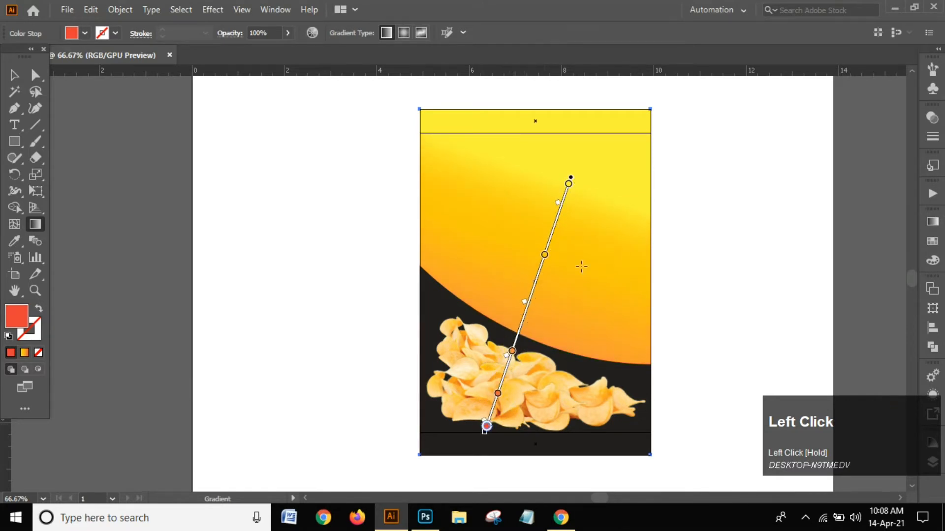
pyautogui.click(14, 75)
pyautogui.click(120, 166)
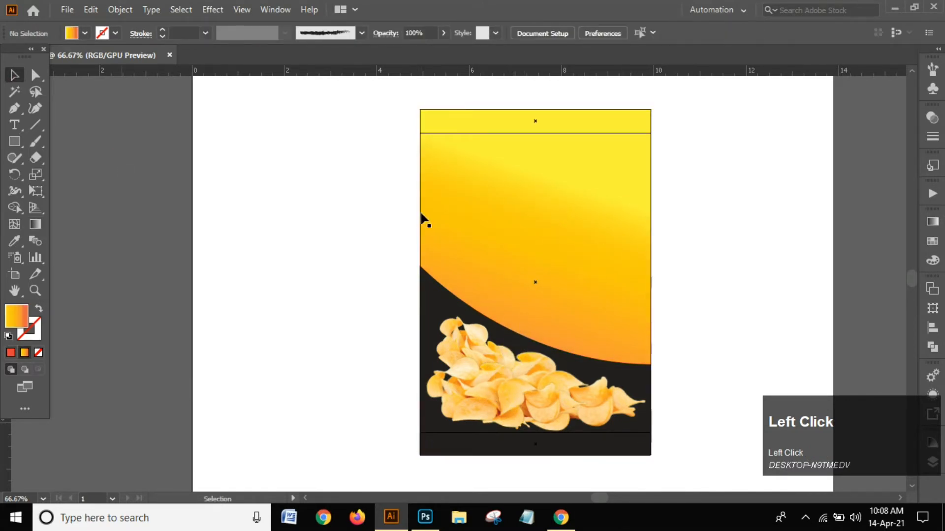
# Enlarge the POTATO CHIPS text beside the artboard to about 51 pt and place it over the upper part of the pack
pyautogui.scroll(1, 415, 218)
pyautogui.scroll(2, 414, 221)
pyautogui.scroll(-3, 452, 226)
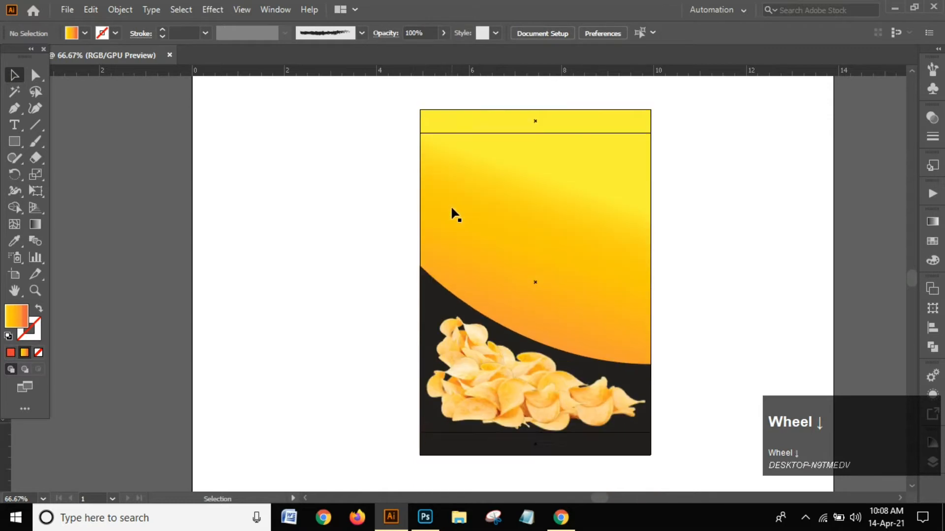
pyautogui.scroll(1, 451, 208)
pyautogui.scroll(2, 635, 229)
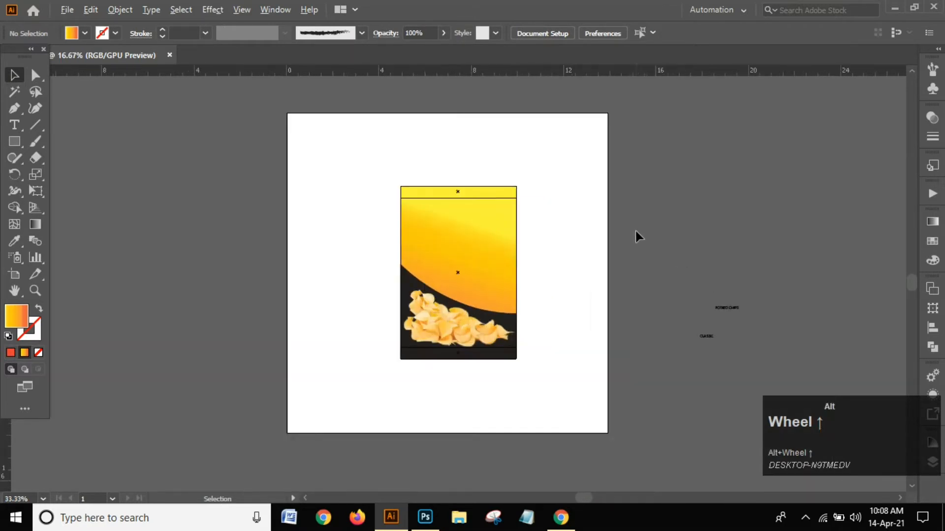
pyautogui.click(680, 239)
pyautogui.moveTo(680, 239); pyautogui.dragTo(654, 230)
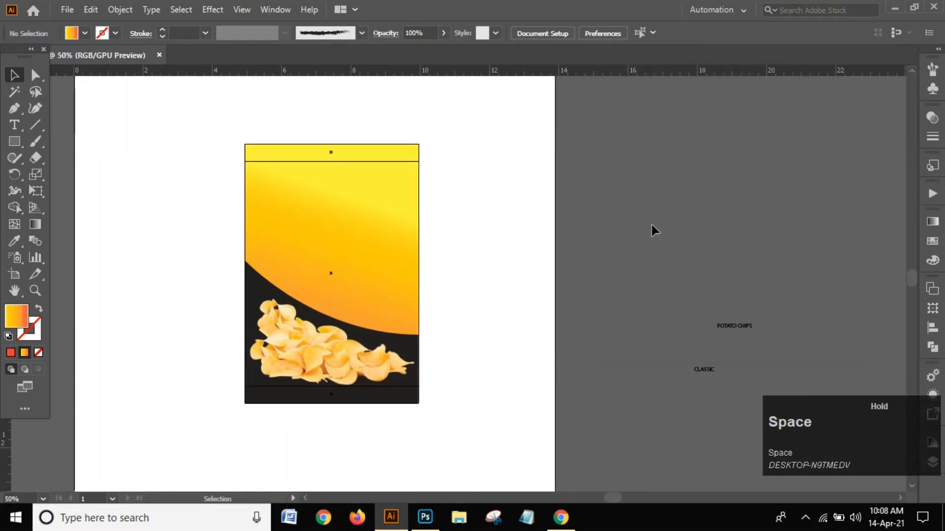
pyautogui.click(735, 326)
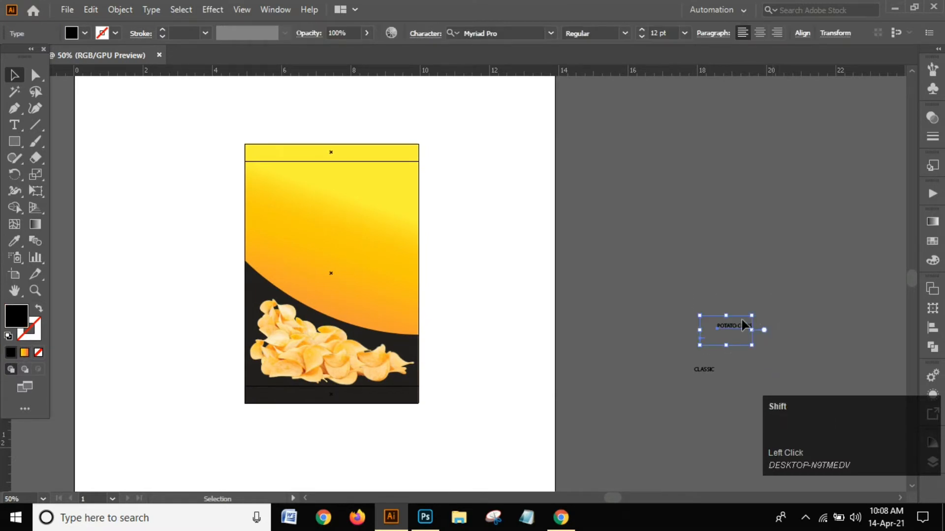
pyautogui.moveTo(752, 315); pyautogui.dragTo(832, 215)
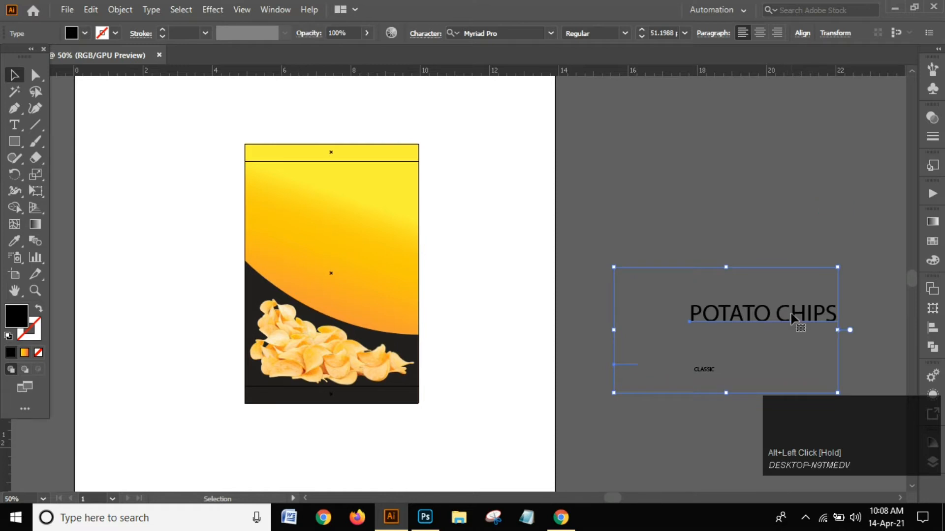
pyautogui.moveTo(791, 309); pyautogui.dragTo(369, 216)
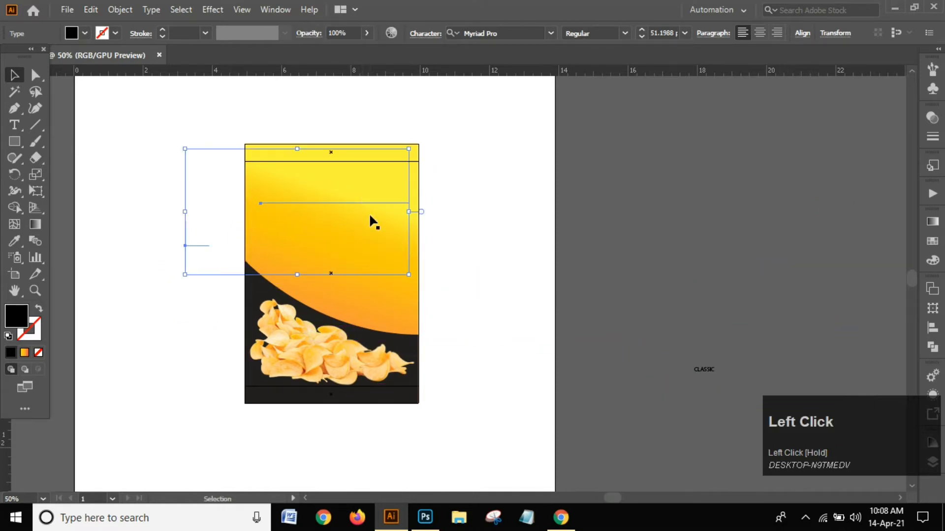
# Bring the POTATO CHIPS text in front of the gradient background
pyautogui.rightClick(351, 166)
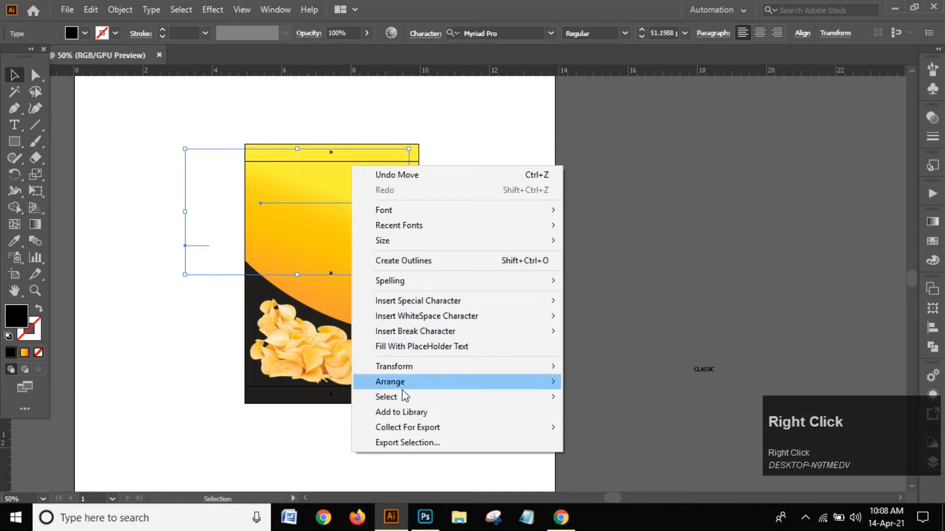
pyautogui.moveTo(405, 385)
pyautogui.click(579, 385)
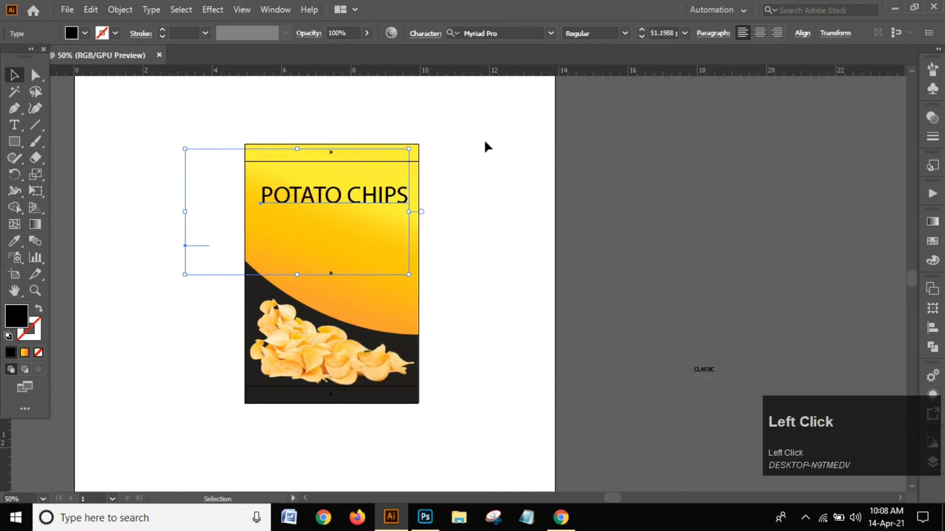
# Change the POTATO CHIPS title's font to New Athletic M54 and deselect it
pyautogui.click(551, 33)
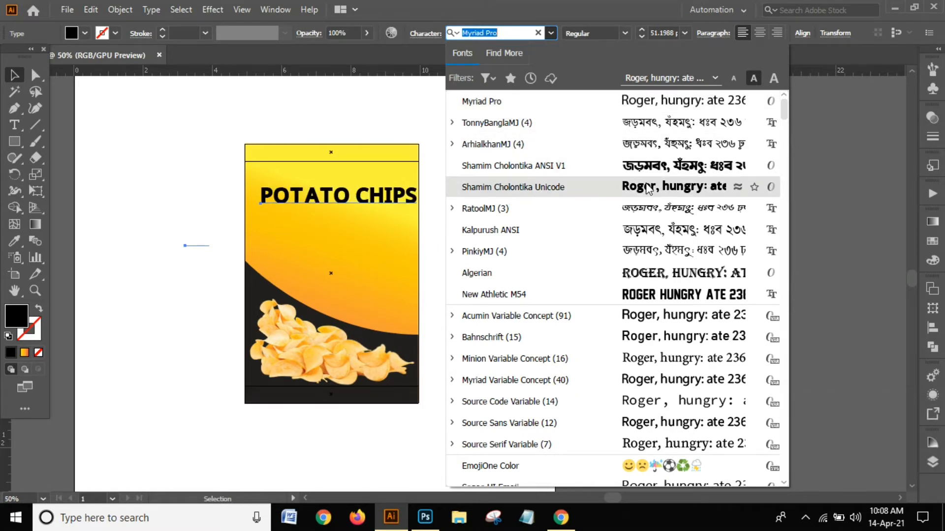
pyautogui.scroll(-1, 658, 290)
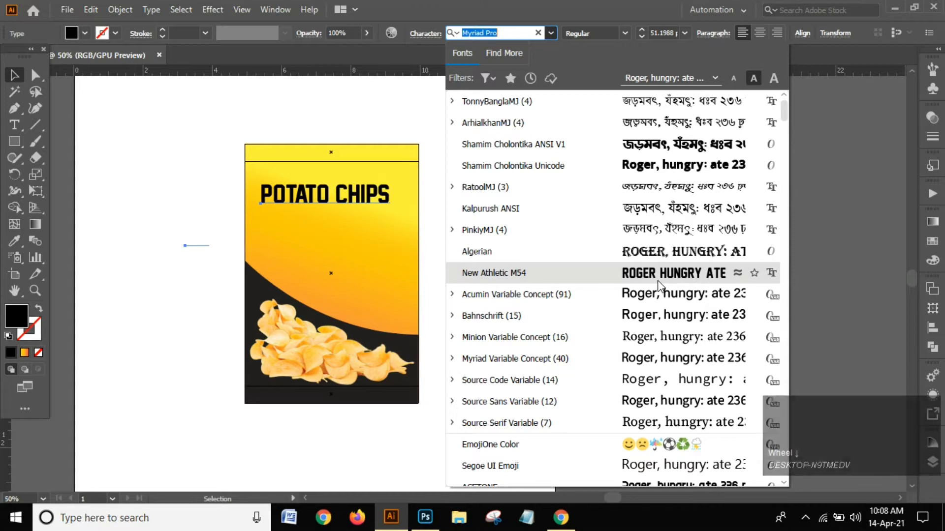
pyautogui.click(660, 275)
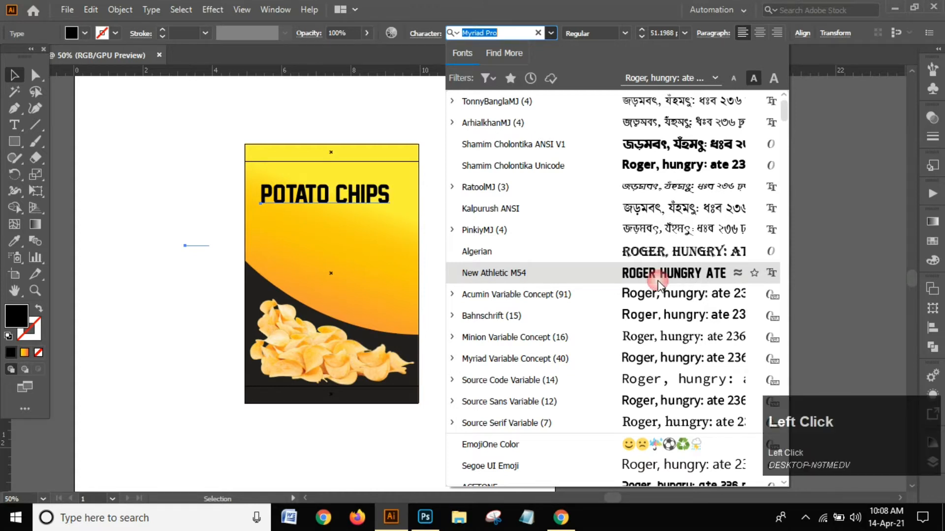
pyautogui.click(538, 252)
pyautogui.moveTo(482, 270); pyautogui.dragTo(647, 266)
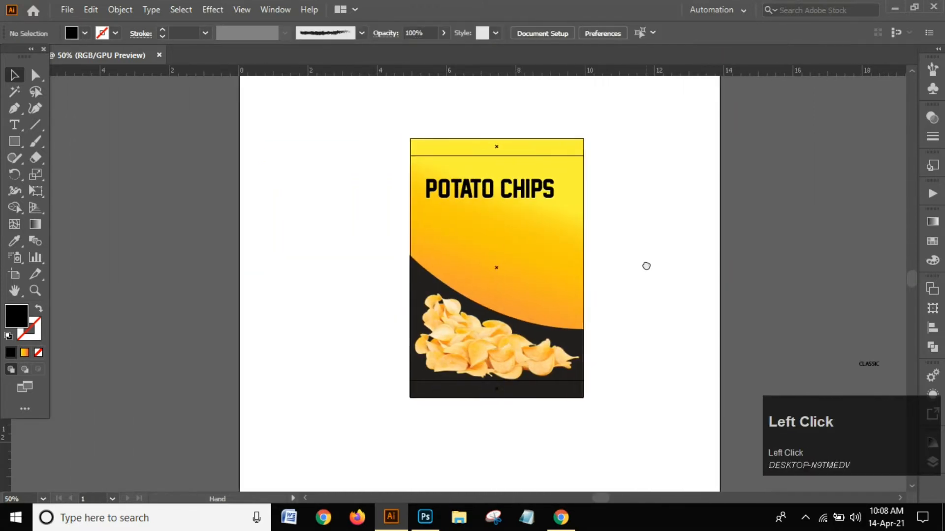
pyautogui.click(520, 203)
pyautogui.doubleClick(522, 199)
pyautogui.click(523, 197)
pyautogui.hotkey('ctrl', 'z')
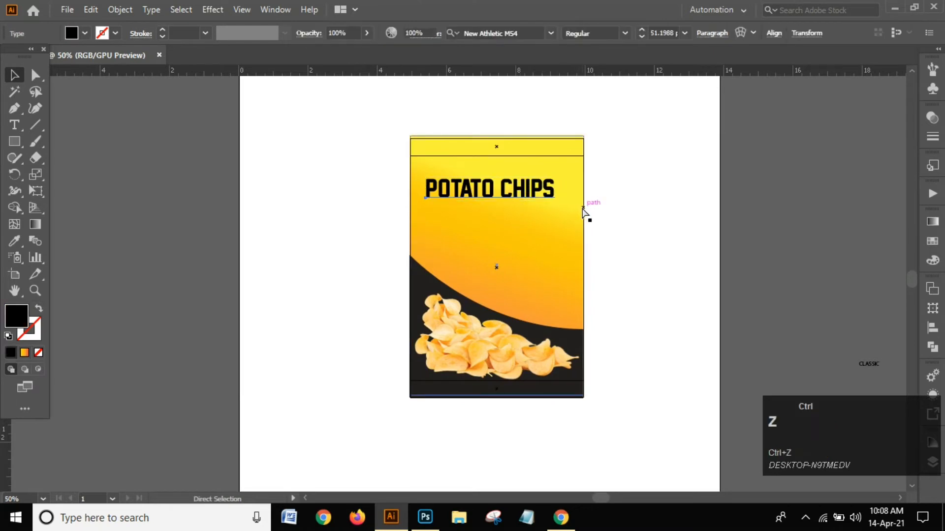
# Shift the title slightly up and to the right, and split the word CHIPS off into its own text object
pyautogui.click(521, 197)
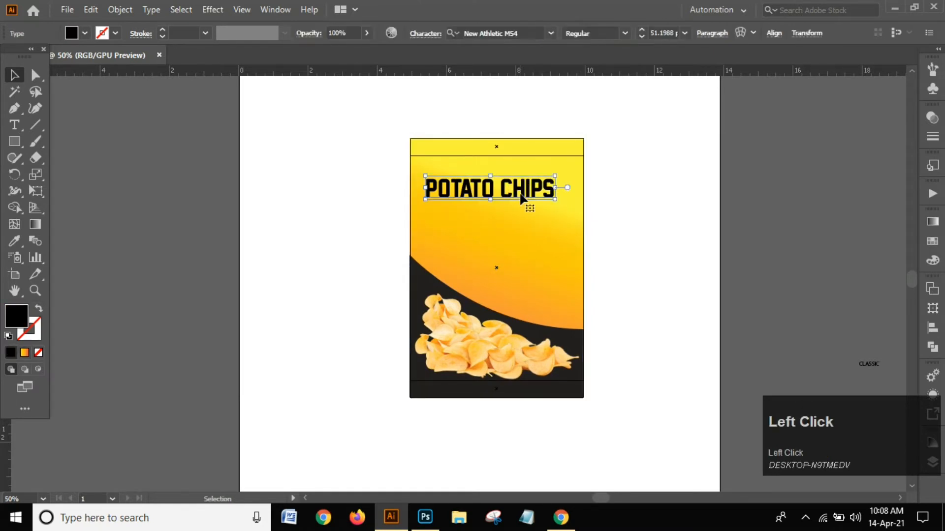
pyautogui.moveTo(524, 194); pyautogui.dragTo(563, 182)
pyautogui.doubleClick(507, 181)
pyautogui.press('ctrl')
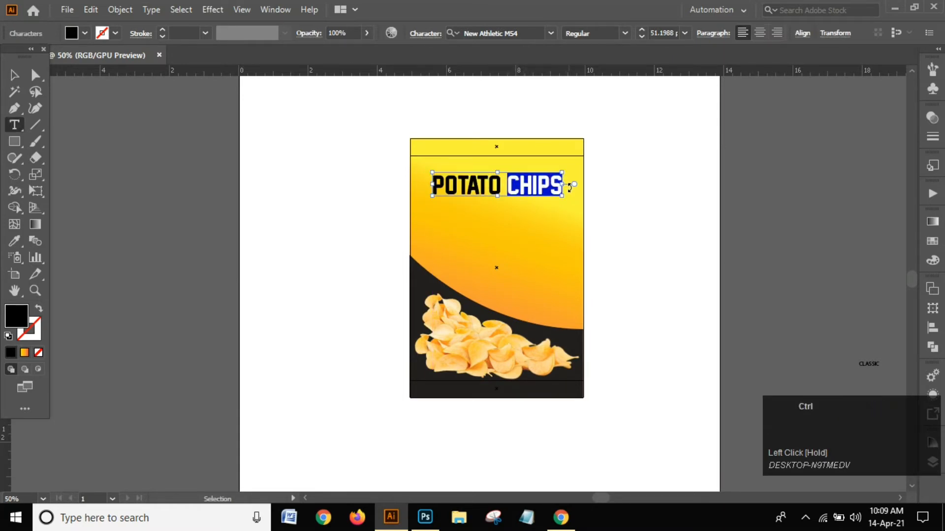
pyautogui.hotkey('ctrl', 'x')
pyautogui.keyDown('ctrl'); pyautogui.click(616, 211); pyautogui.keyUp('ctrl')
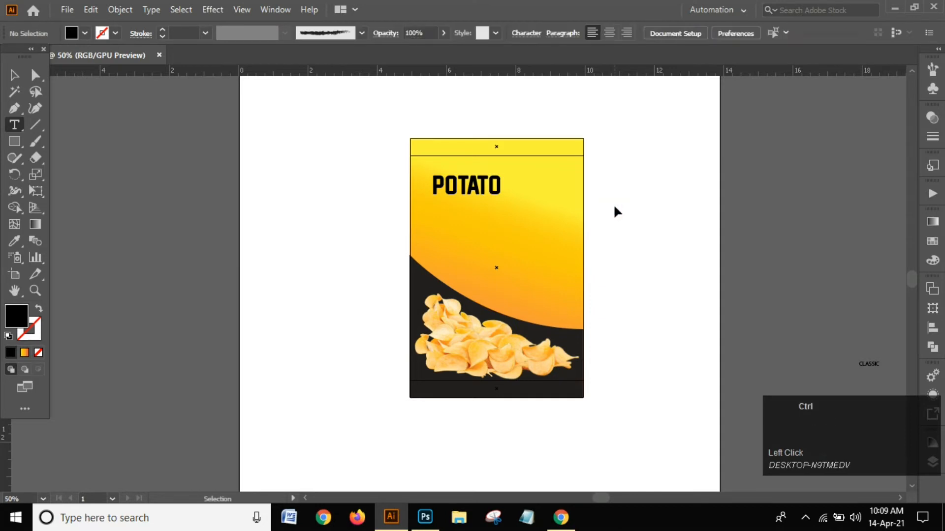
pyautogui.hotkey('ctrl', 'v')
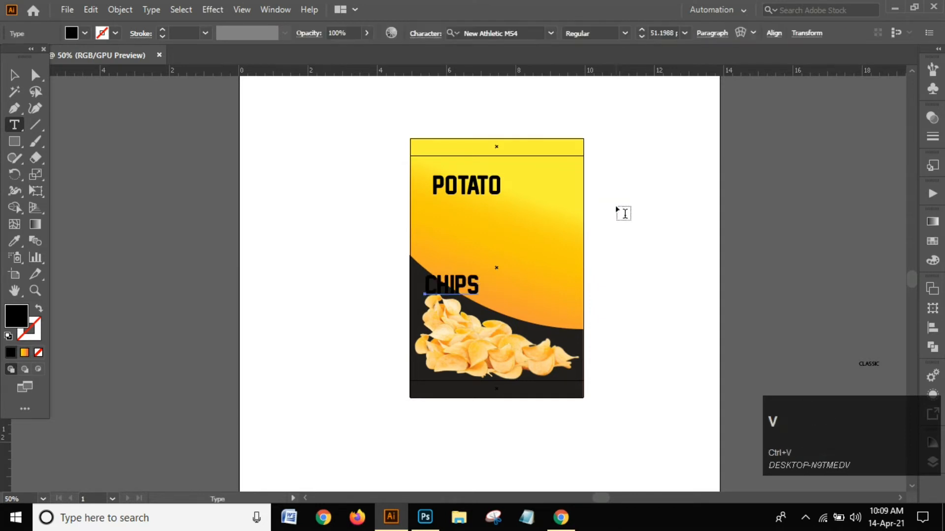
# Stagger the title in the pack's upper area, with CHIPS close below POTATO and offset to its right
pyautogui.click(14, 75)
pyautogui.click(252, 237)
pyautogui.scroll(3, 468, 248)
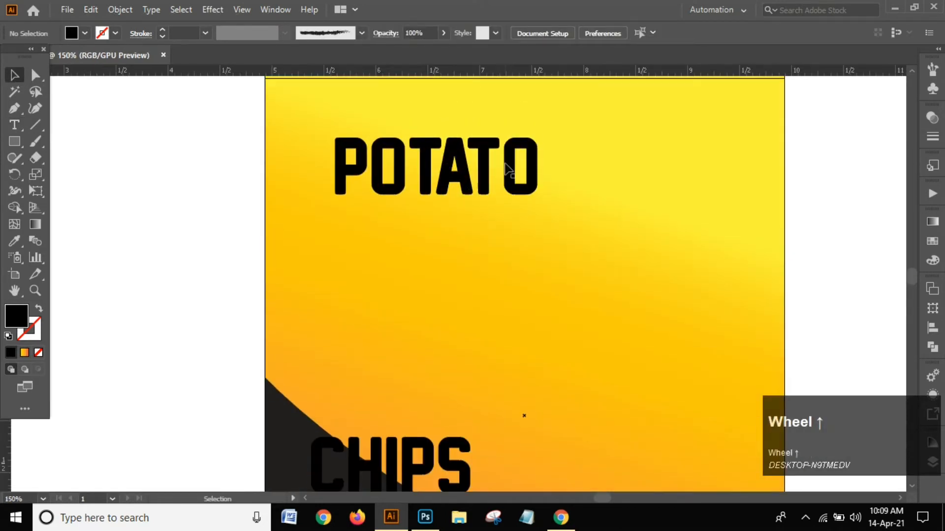
pyautogui.scroll(-1, 507, 167)
pyautogui.moveTo(485, 170); pyautogui.dragTo(516, 192)
pyautogui.moveTo(473, 374); pyautogui.dragTo(595, 235)
pyautogui.click(798, 227)
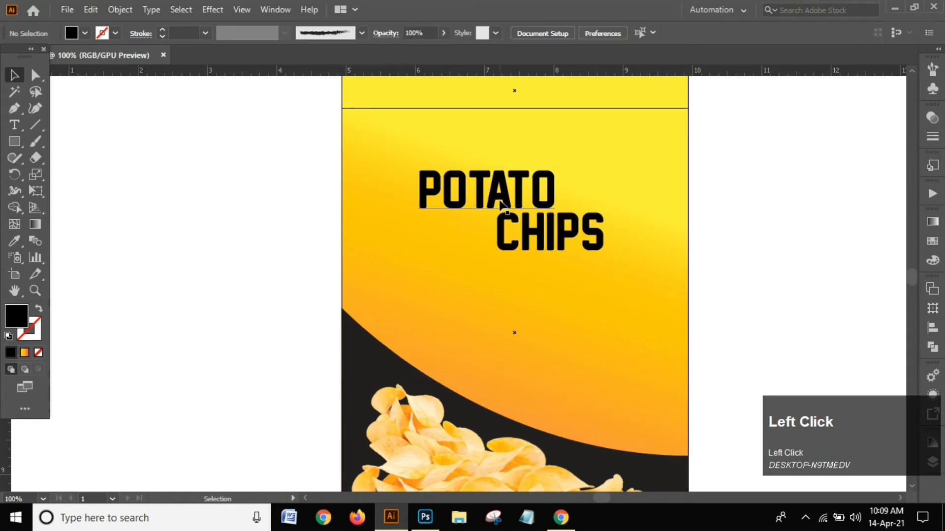
pyautogui.moveTo(502, 204); pyautogui.dragTo(500, 183)
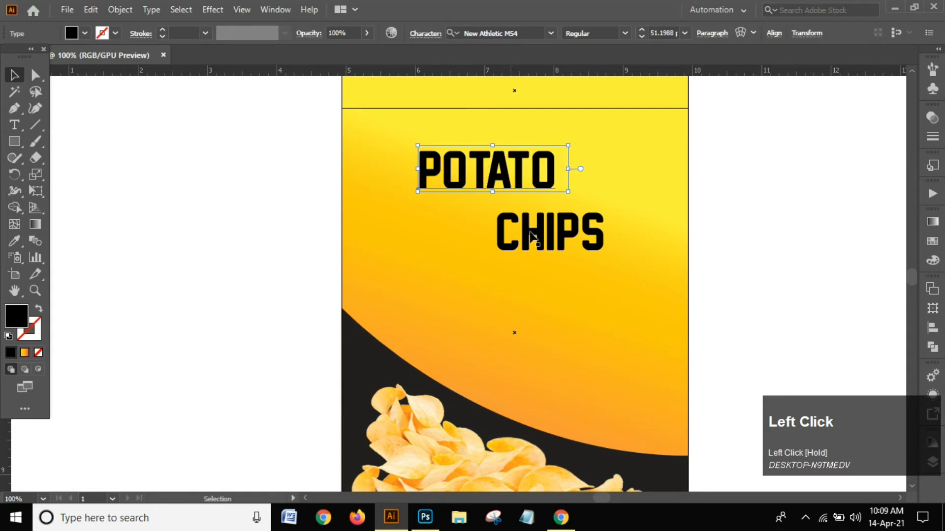
pyautogui.moveTo(532, 236); pyautogui.dragTo(543, 222)
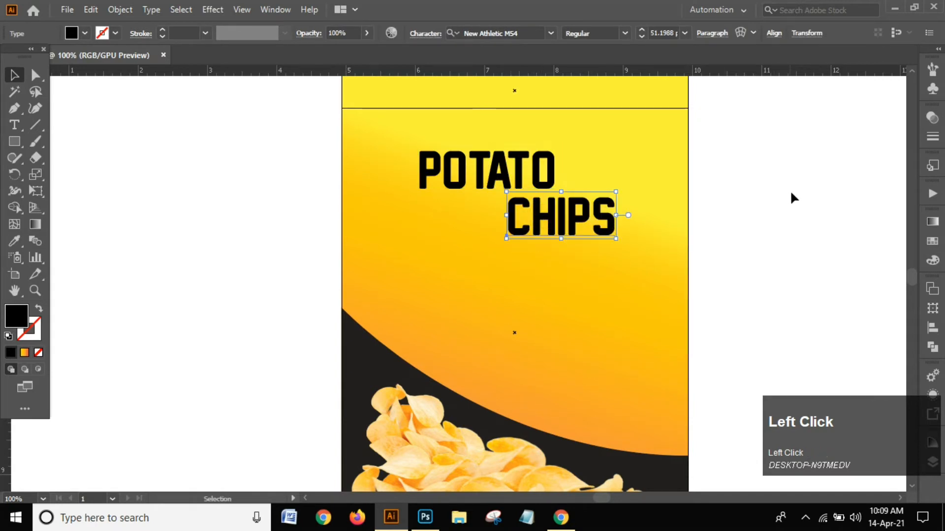
pyautogui.click(791, 196)
# Discard a freehand polygon drawn over the title and create a 6-sided polygon on the blank area left of the pack
pyautogui.scroll(1, 342, 207)
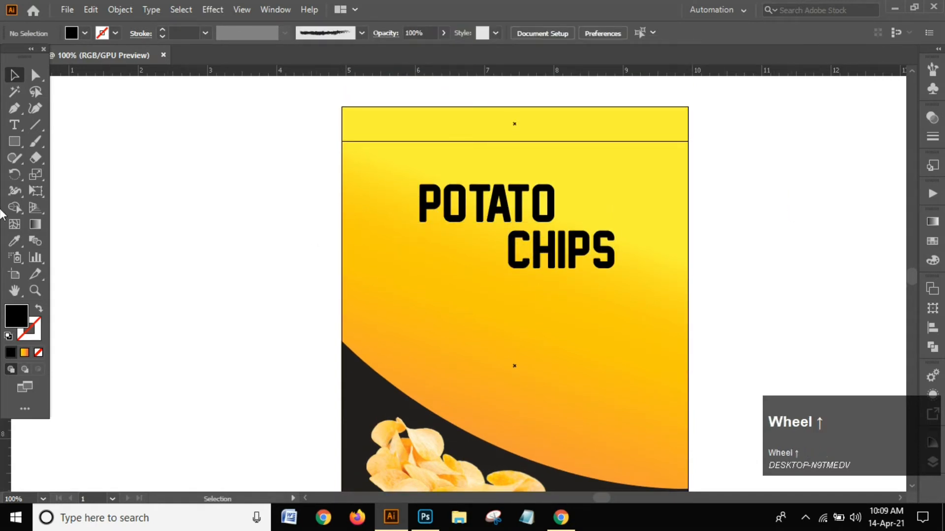
pyautogui.rightClick(14, 141)
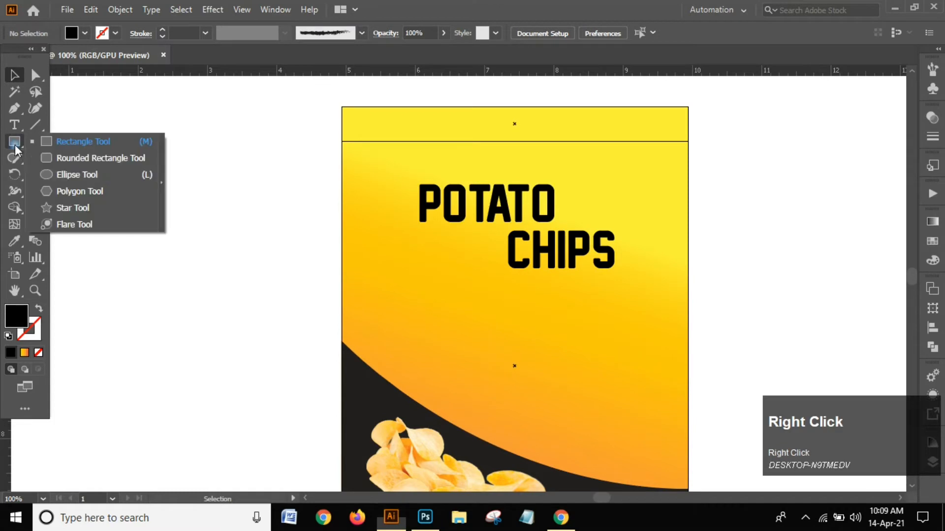
pyautogui.click(81, 191)
pyautogui.moveTo(411, 172); pyautogui.dragTo(419, 196)
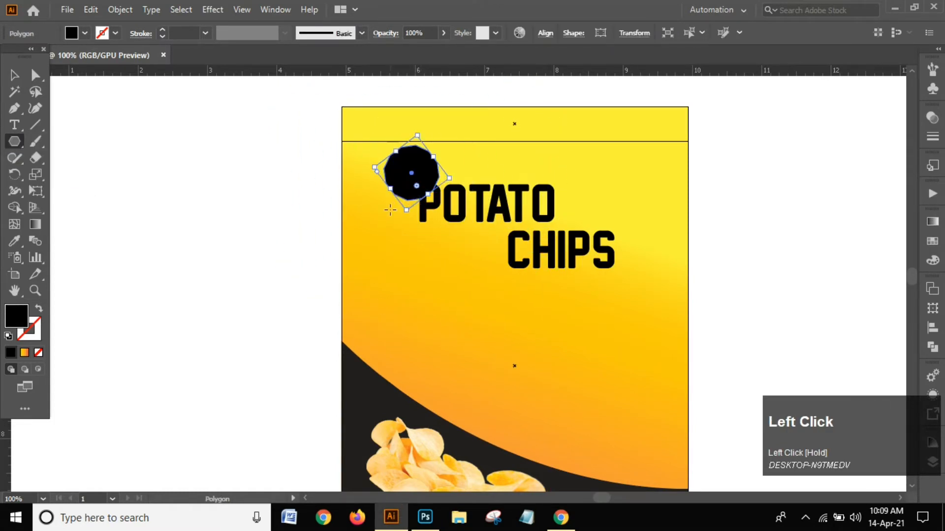
pyautogui.press('Delete')
pyautogui.click(236, 220)
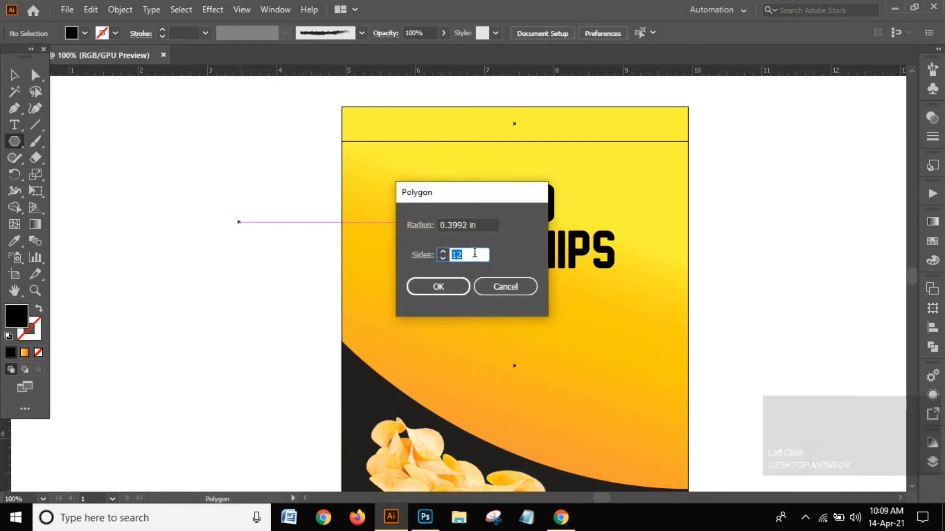
pyautogui.moveTo(474, 254); pyautogui.dragTo(432, 252)
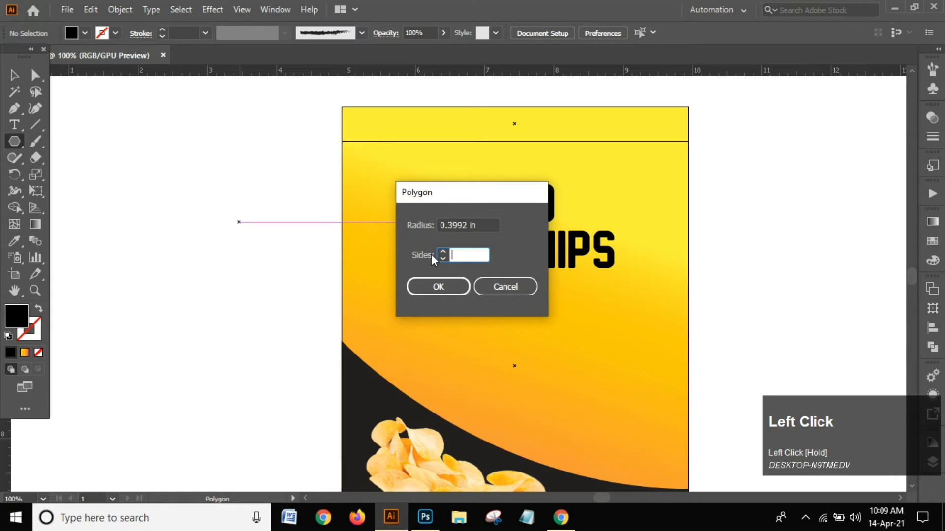
pyautogui.write('6')
pyautogui.click(433, 284)
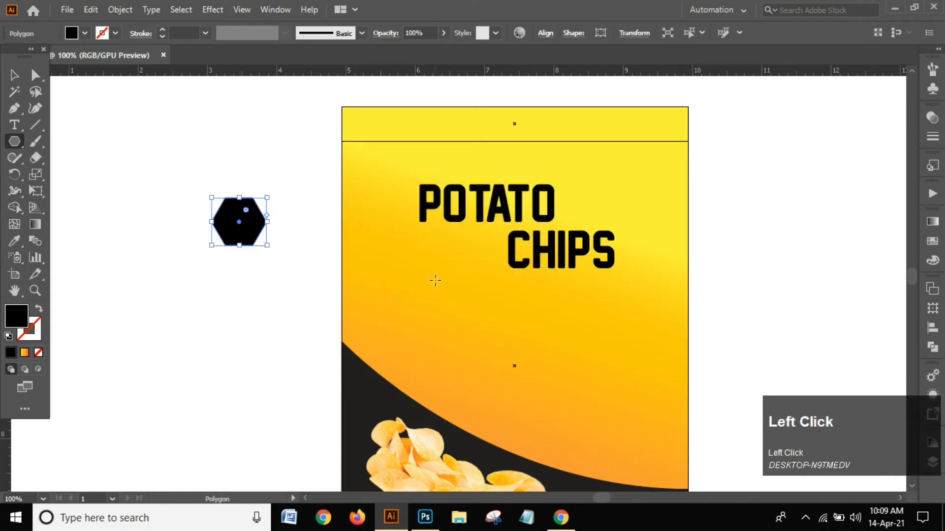
# Stretch the hexagon wider and taller, move it over the title and enlarge it until it covers nearly all the lettering
pyautogui.click(13, 75)
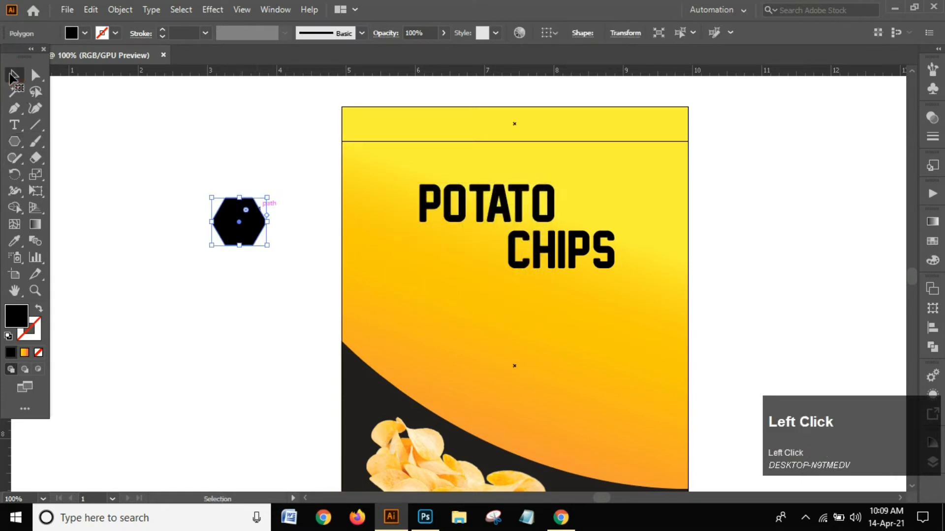
pyautogui.moveTo(267, 222); pyautogui.dragTo(324, 223)
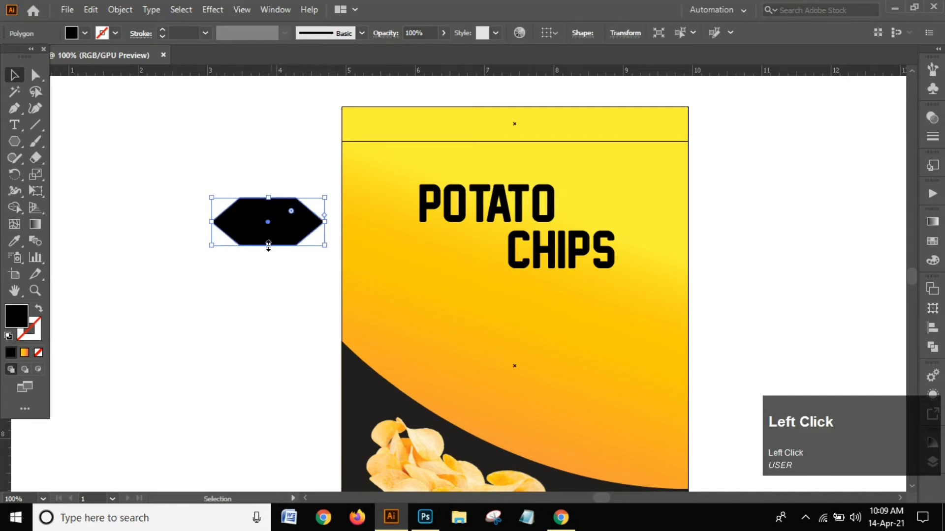
pyautogui.moveTo(268, 246); pyautogui.dragTo(273, 268)
pyautogui.moveTo(295, 238); pyautogui.dragTo(450, 216)
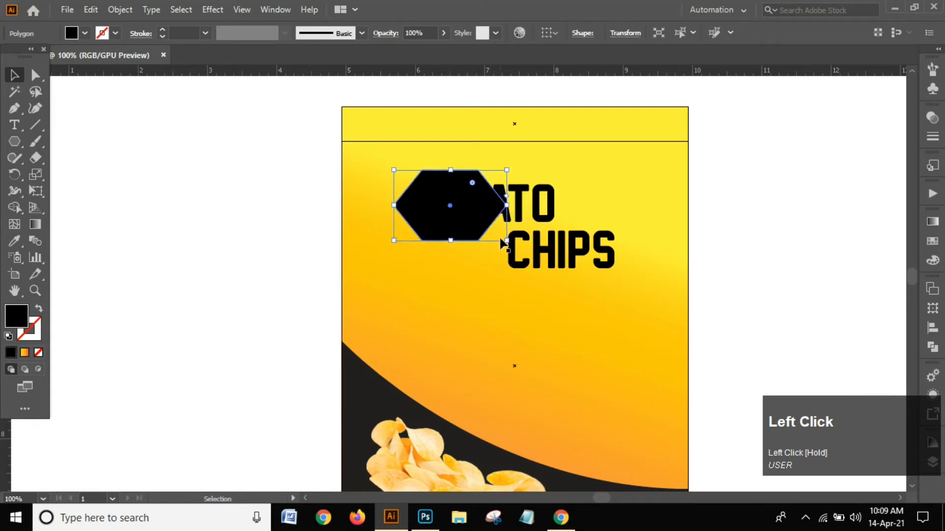
pyautogui.moveTo(506, 239); pyautogui.dragTo(657, 292)
# Undo the accidental background move, and extend the hexagon's left point outward and its top edge up toward the seal line
pyautogui.moveTo(395, 235); pyautogui.dragTo(382, 234)
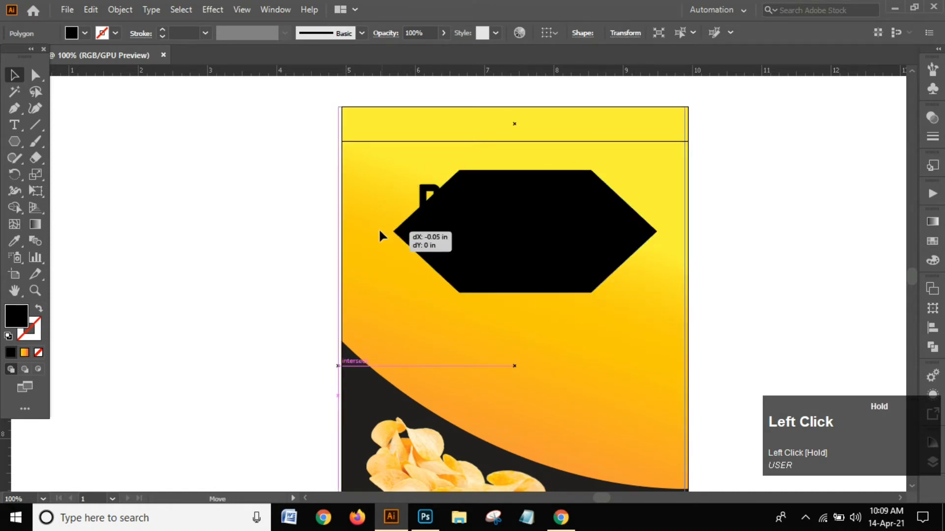
pyautogui.hotkey('ctrl', 'z')
pyautogui.click(446, 246)
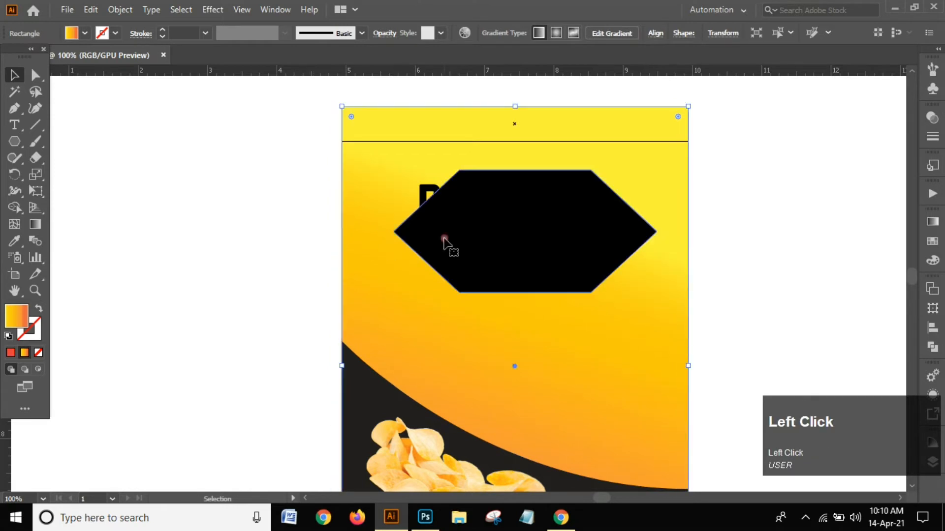
pyautogui.moveTo(394, 232); pyautogui.dragTo(378, 232)
pyautogui.moveTo(518, 170); pyautogui.dragTo(521, 148)
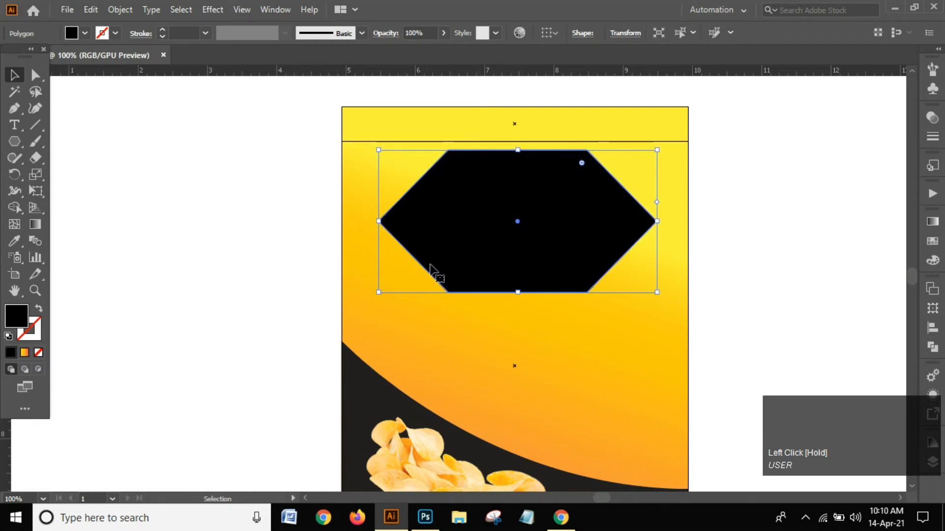
# Send the hexagon backward until it sits behind both POTATO and CHIPS, giving it a yellow fill
pyautogui.rightClick(469, 230)
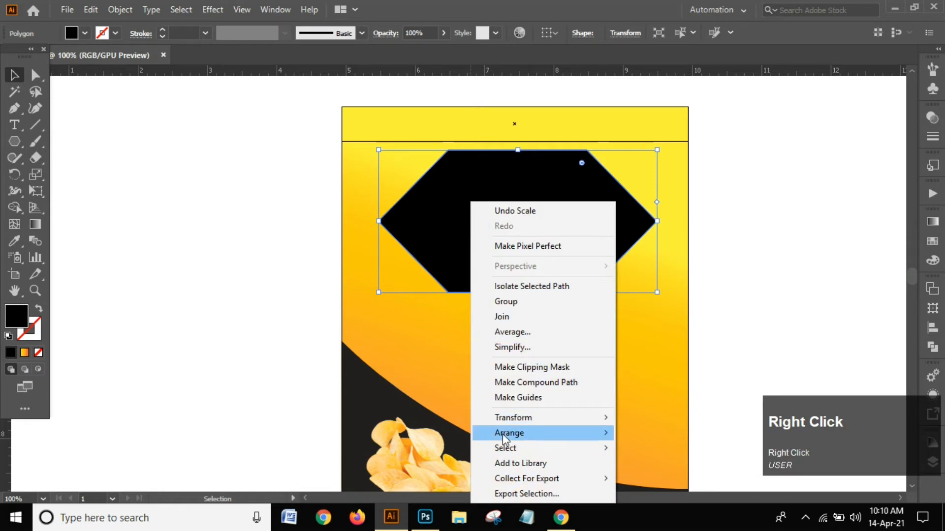
pyautogui.moveTo(513, 427)
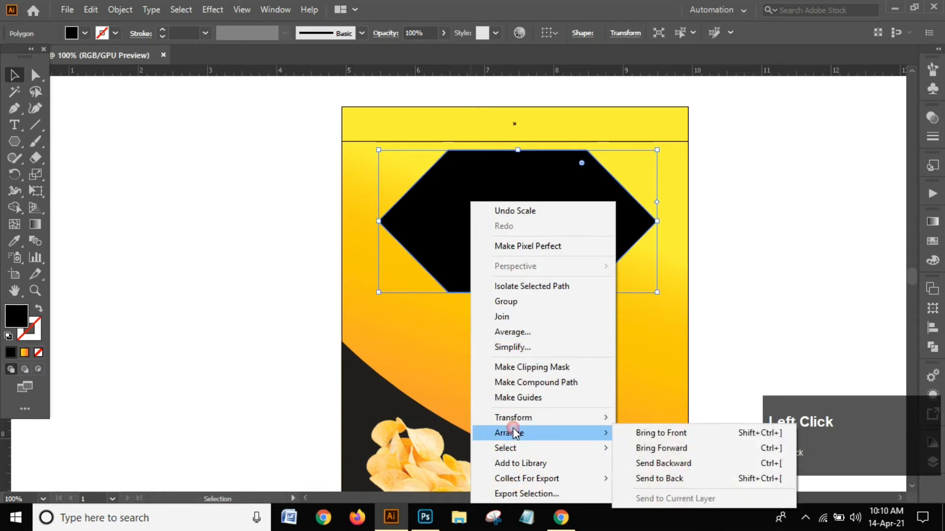
pyautogui.click(669, 465)
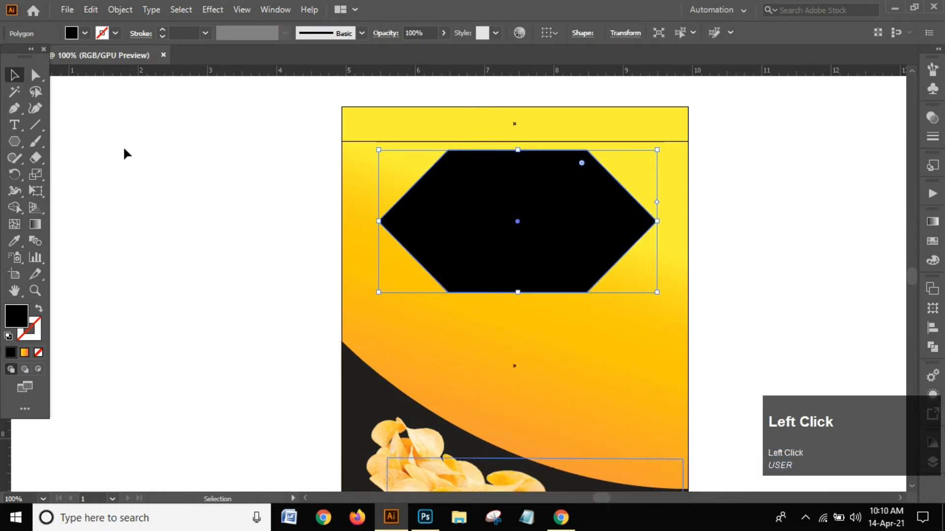
pyautogui.click(84, 37)
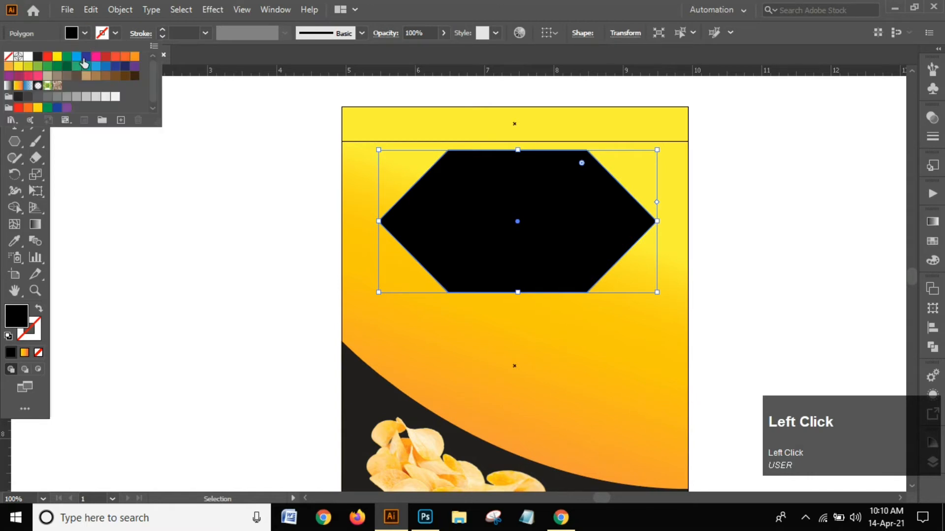
pyautogui.click(57, 57)
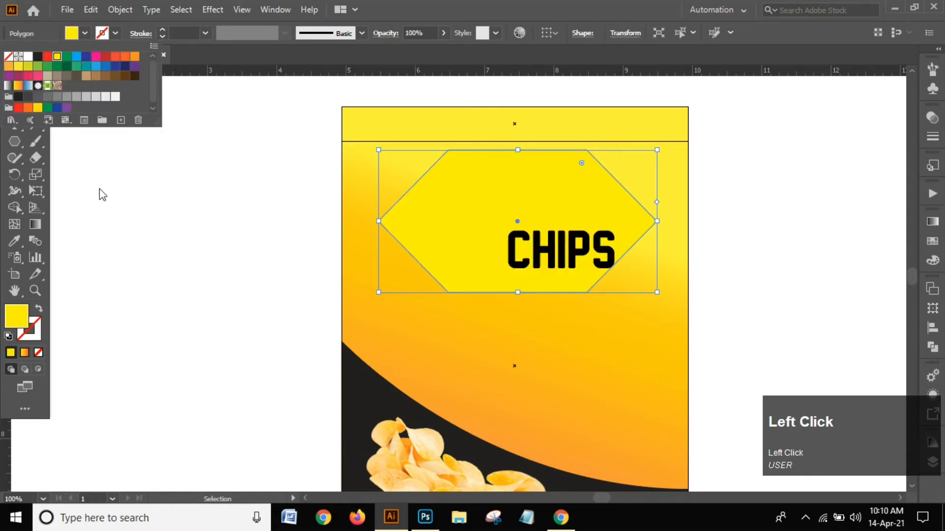
pyautogui.rightClick(444, 233)
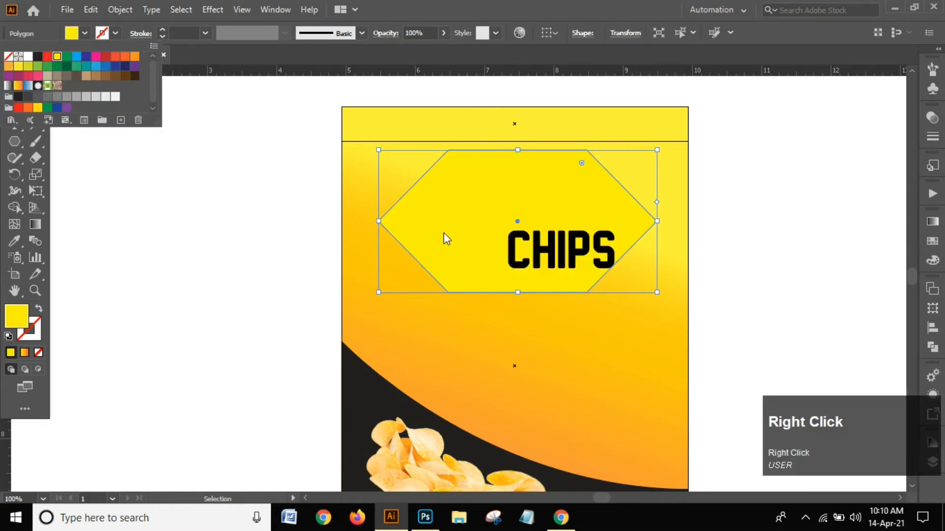
pyautogui.rightClick(471, 237)
pyautogui.moveTo(527, 433)
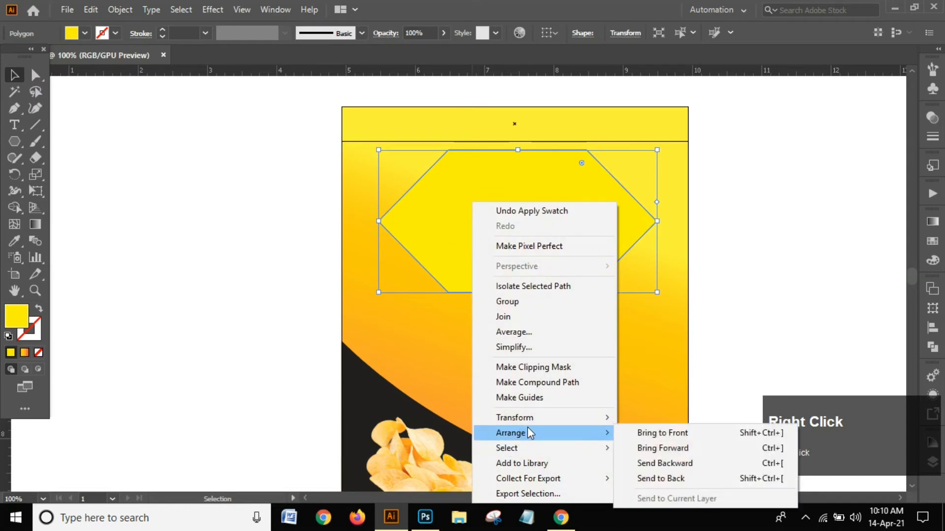
pyautogui.click(653, 465)
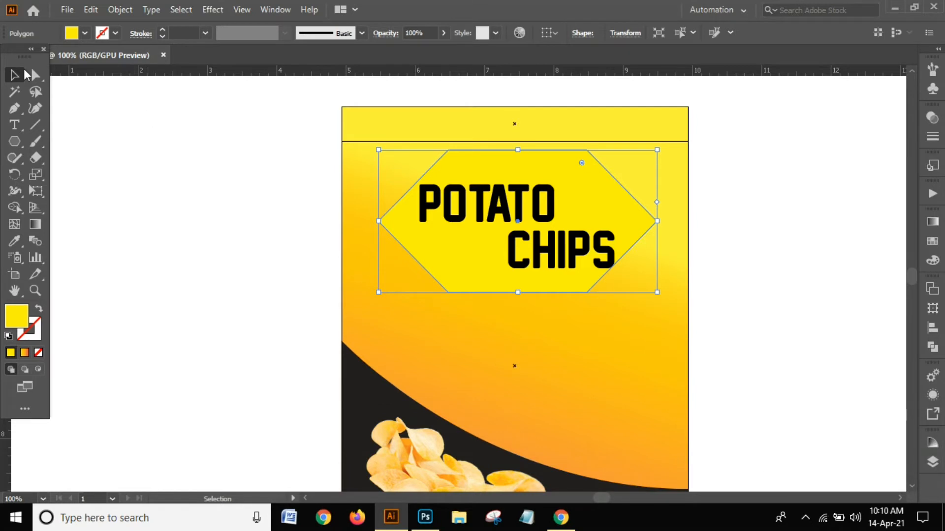
# Try a red fill on the hexagon and settle on dark navy blue instead
pyautogui.click(83, 34)
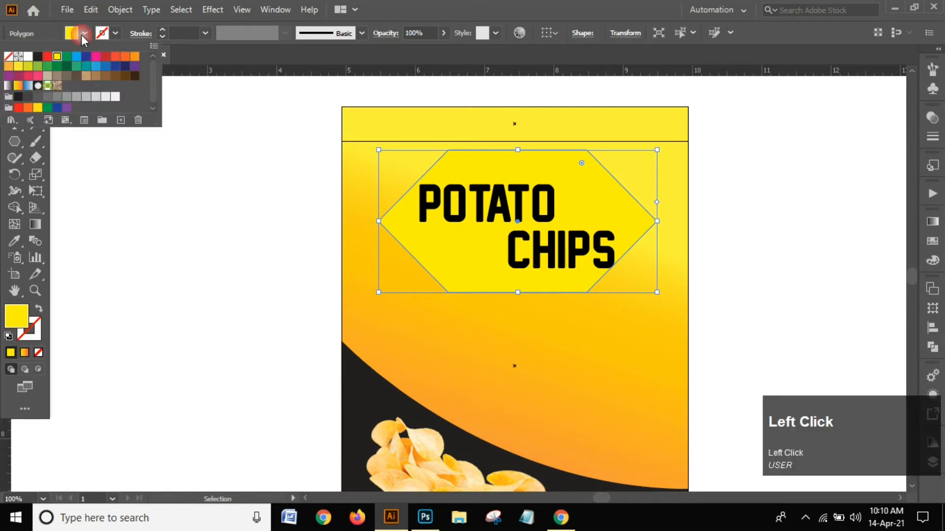
pyautogui.click(105, 57)
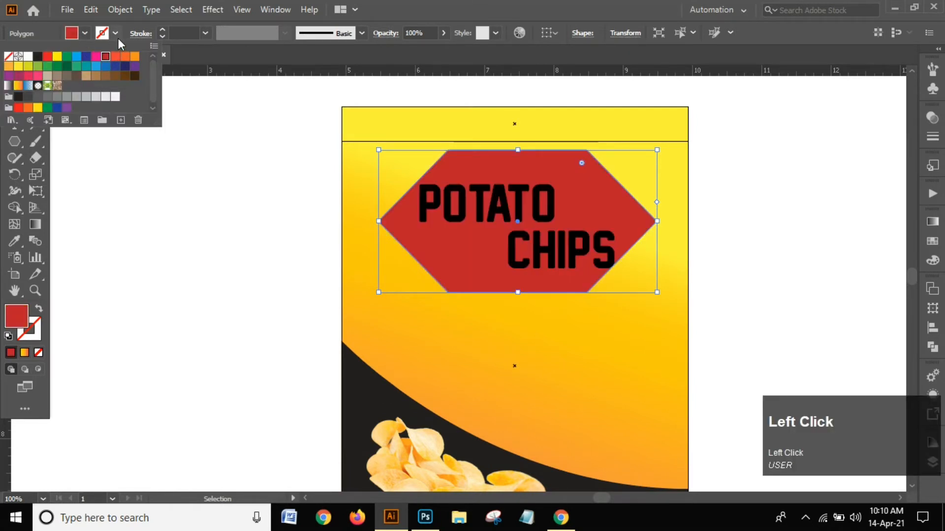
pyautogui.click(119, 38)
pyautogui.click(85, 32)
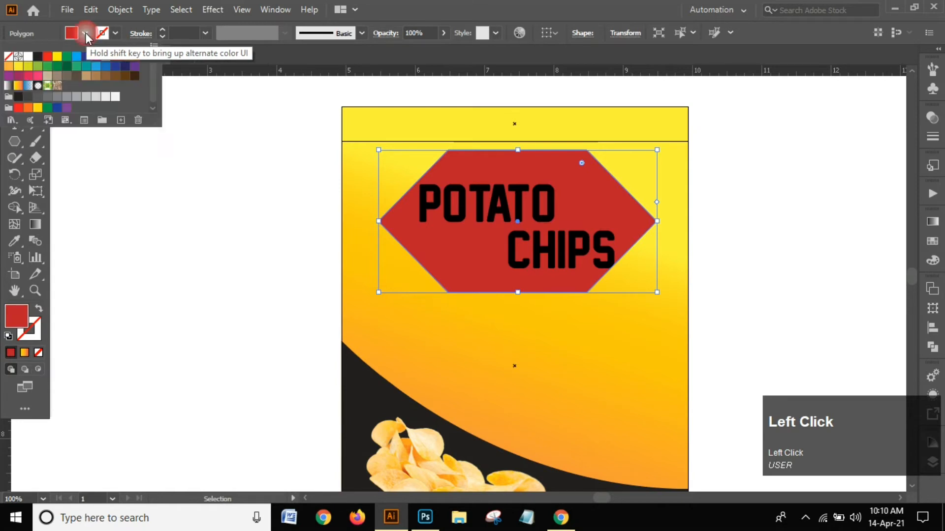
pyautogui.click(125, 67)
pyautogui.click(169, 185)
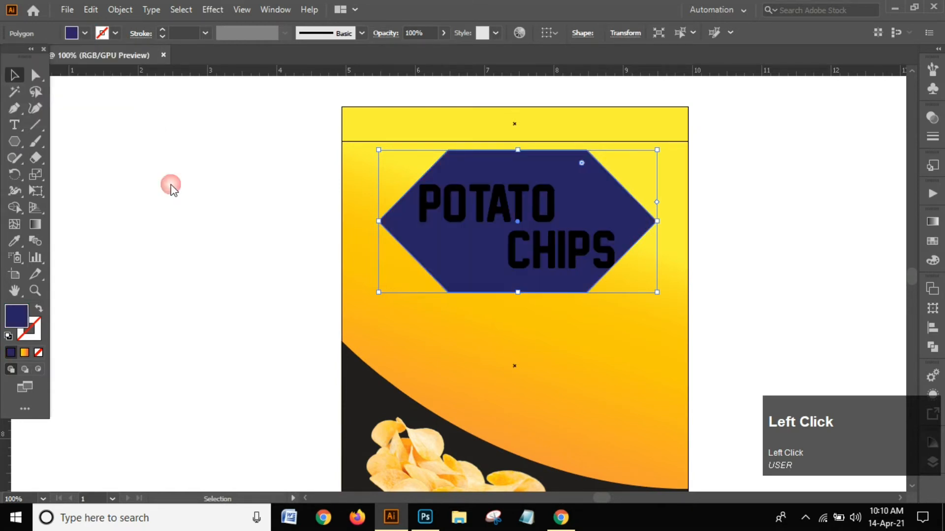
pyautogui.click(168, 185)
# Shrink the words POTATO and CHIPS slightly and match CHIPS to POTATO's text size with the Eyedropper
pyautogui.scroll(1, 521, 238)
pyautogui.scroll(-1, 546, 234)
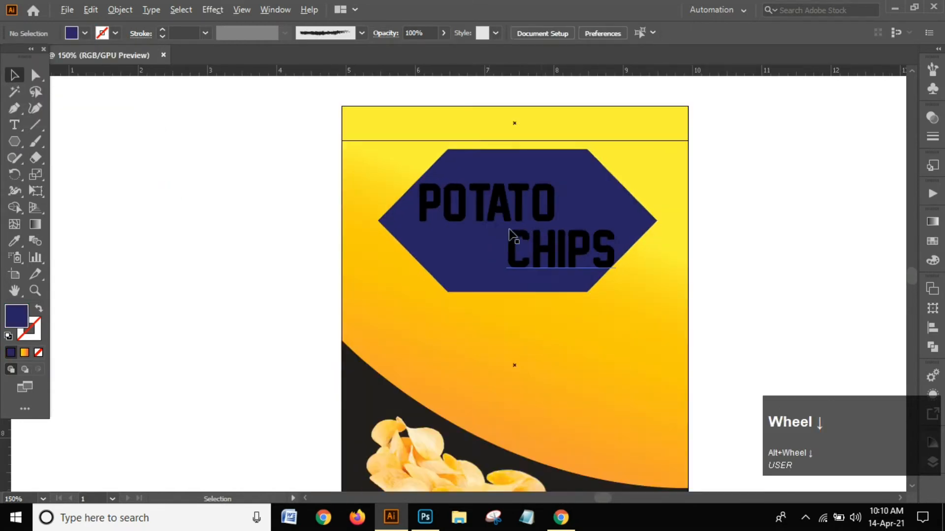
pyautogui.click(485, 212)
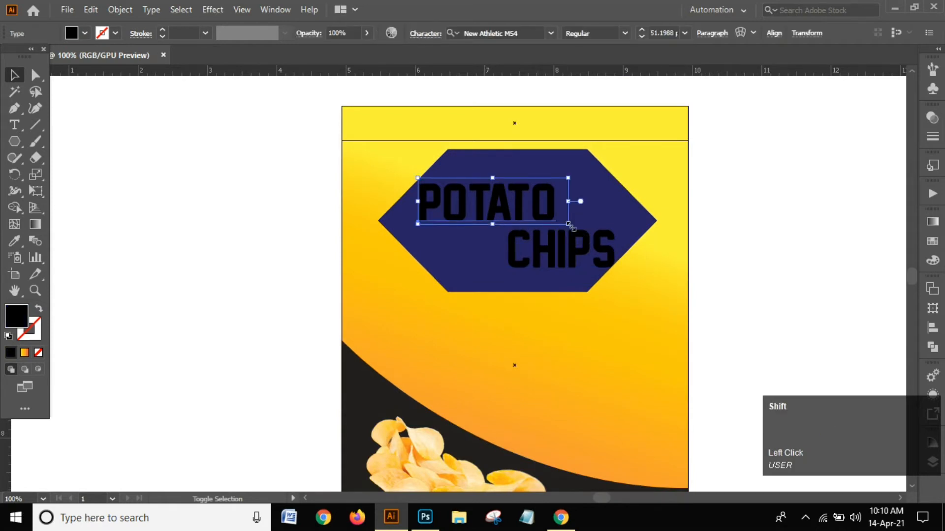
pyautogui.moveTo(567, 224); pyautogui.dragTo(547, 217)
pyautogui.click(575, 249)
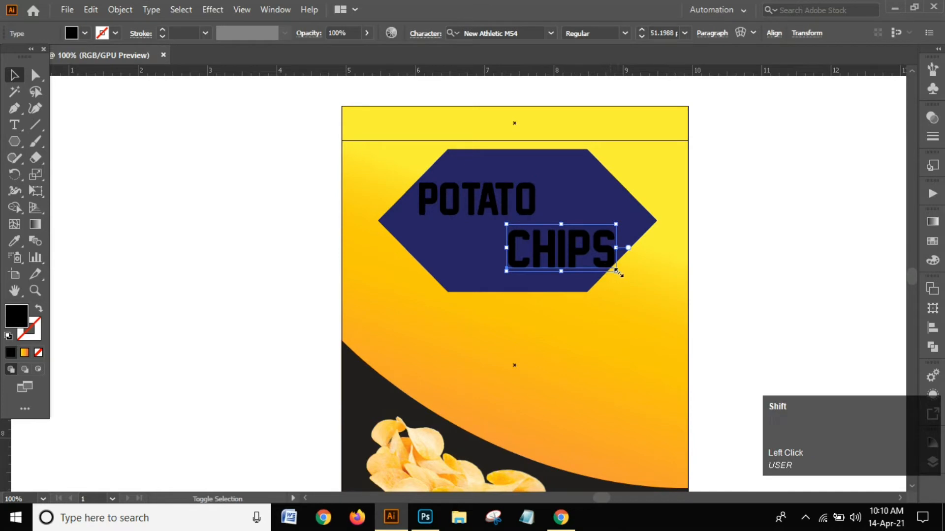
pyautogui.moveTo(615, 268); pyautogui.dragTo(606, 268)
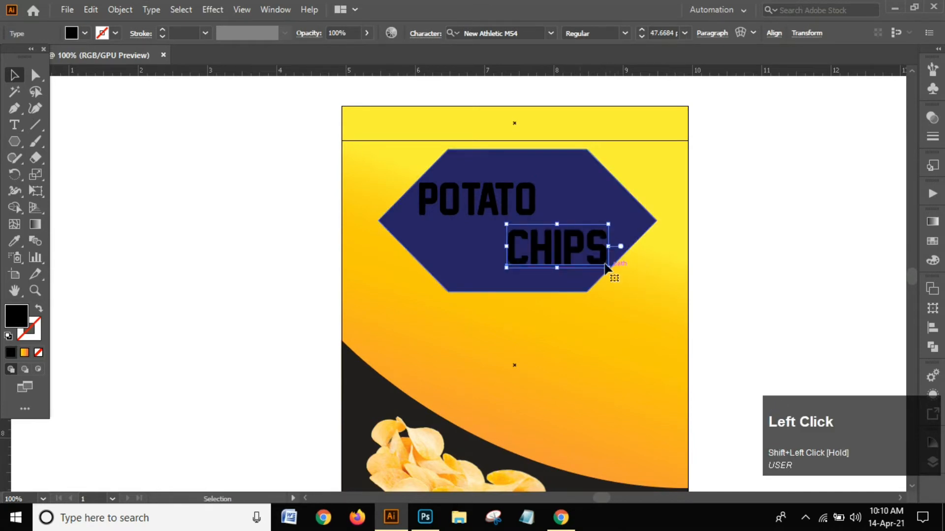
pyautogui.click(15, 242)
pyautogui.click(427, 196)
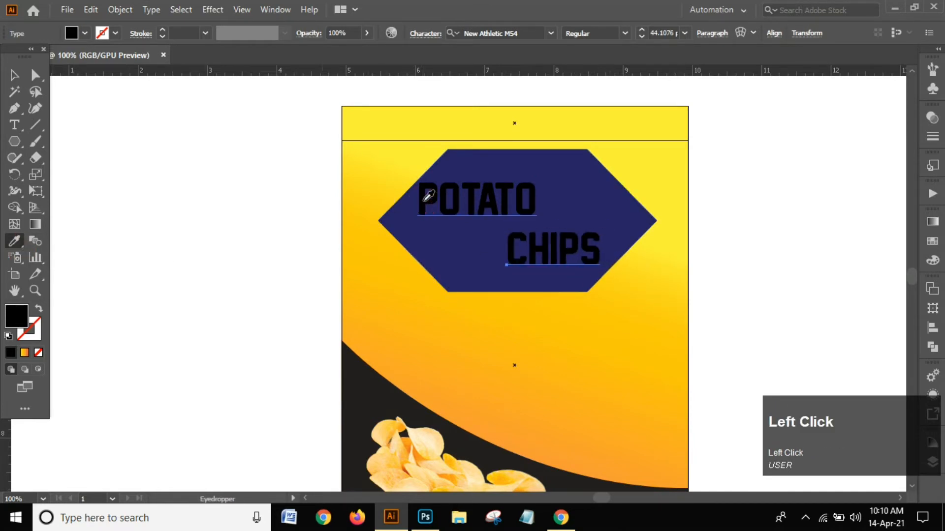
pyautogui.click(12, 77)
pyautogui.click(244, 235)
# Shift POTATO to the right, clear of the hexagon's slanted edge, and raise CHIPS close beneath it
pyautogui.scroll(2, 492, 207)
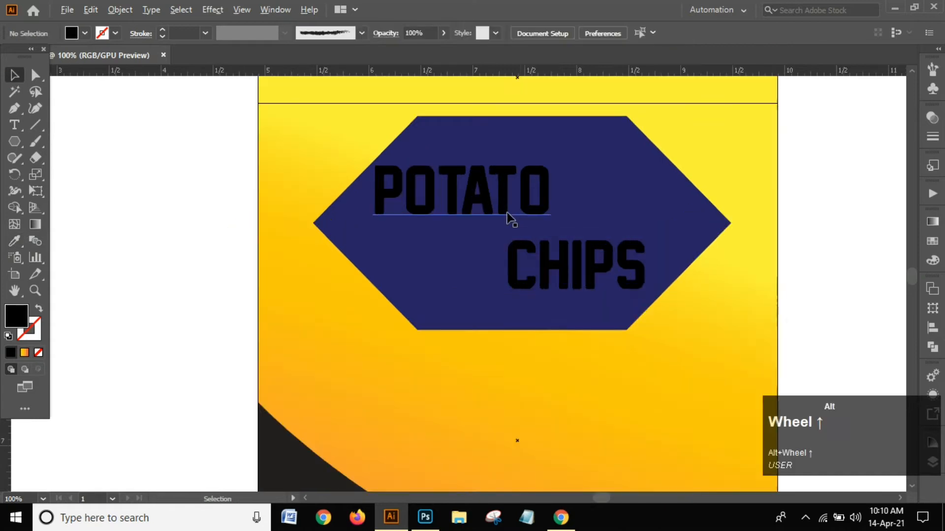
pyautogui.moveTo(427, 205)
pyautogui.mouseDown()
pyautogui.moveTo(452, 201)
pyautogui.moveTo(458, 187)
pyautogui.moveTo(437, 194)
pyautogui.mouseUp()
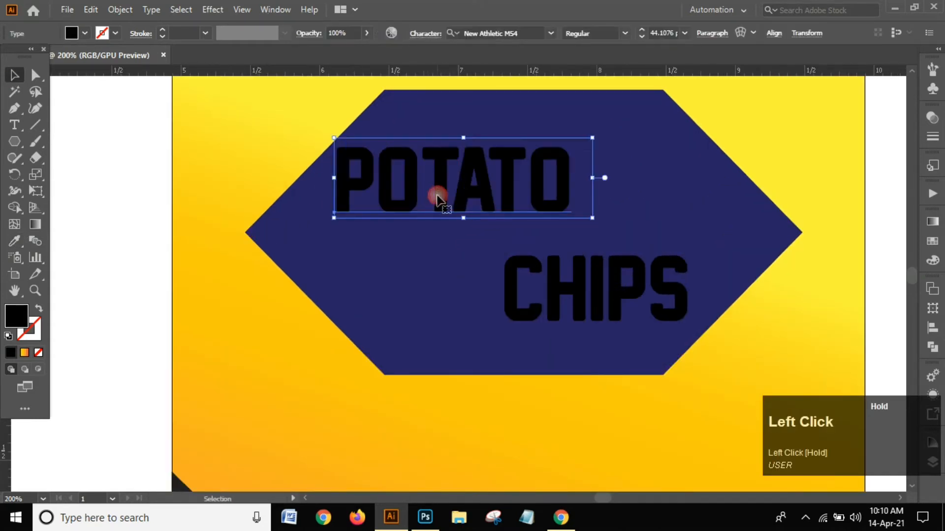
pyautogui.moveTo(550, 284); pyautogui.dragTo(549, 258)
pyautogui.keyDown('alt'); pyautogui.scroll(3, 549, 258); pyautogui.keyUp('alt')
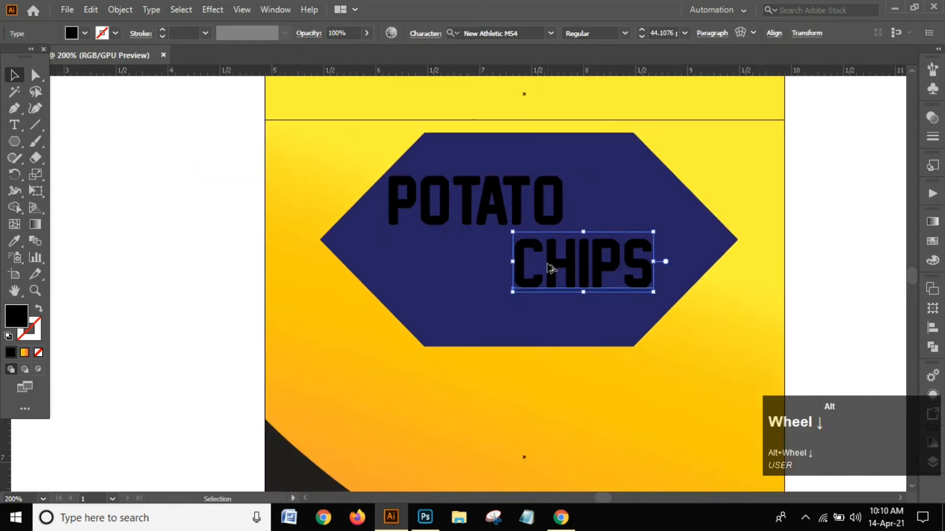
pyautogui.click(537, 175)
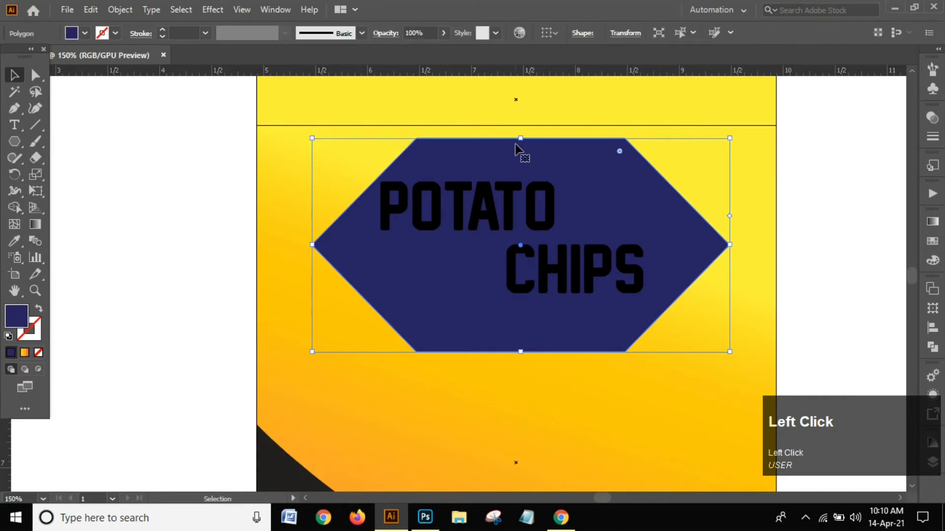
pyautogui.keyDown('shift'); pyautogui.click(522, 144); pyautogui.keyUp('shift')
pyautogui.moveTo(521, 144)
pyautogui.mouseDown()
pyautogui.moveTo(523, 156)
pyautogui.moveTo(513, 141)
pyautogui.mouseUp()
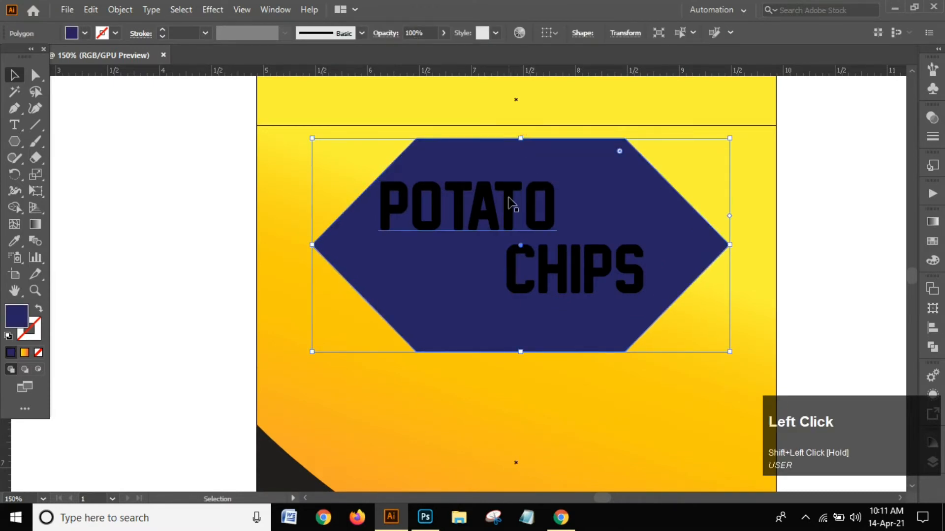
pyautogui.moveTo(511, 202); pyautogui.dragTo(531, 201)
# Tighten the hexagon around the title by lowering its top edge, raising its bottom edge and pulling both side points inward
pyautogui.click(532, 156)
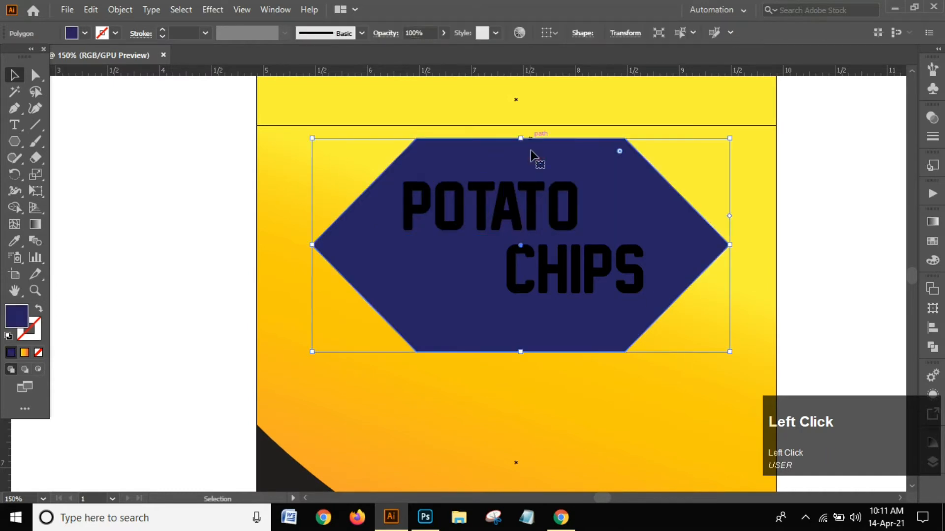
pyautogui.moveTo(523, 140); pyautogui.dragTo(528, 156)
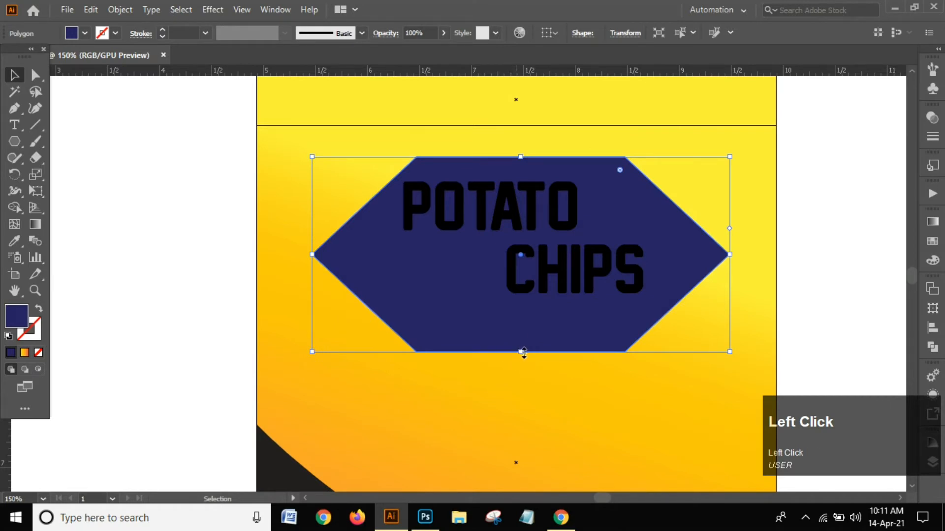
pyautogui.moveTo(523, 353); pyautogui.dragTo(518, 317)
pyautogui.moveTo(730, 236); pyautogui.dragTo(715, 237)
pyautogui.moveTo(312, 238); pyautogui.dragTo(331, 238)
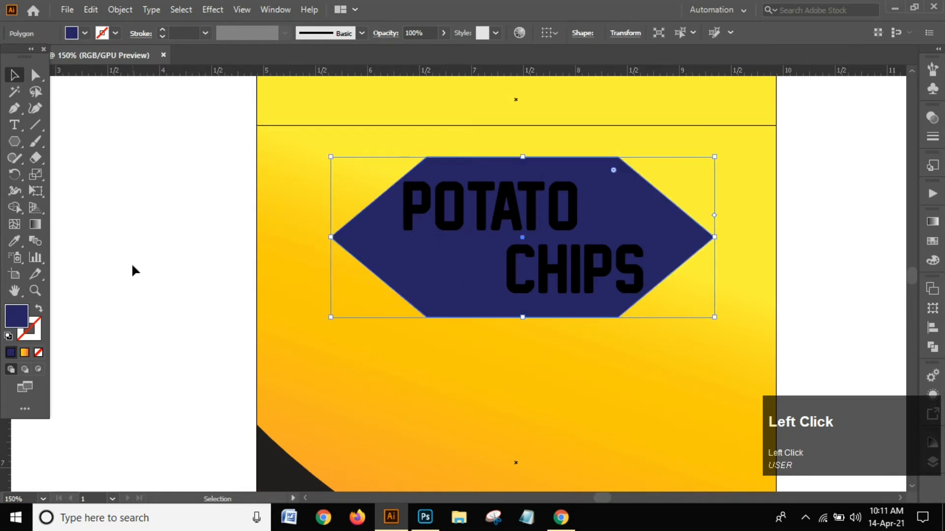
pyautogui.click(131, 263)
# Change the fill of the word POTATO to white
pyautogui.keyDown('alt'); pyautogui.scroll(-2, 381, 256); pyautogui.keyUp('alt')
pyautogui.keyDown('alt'); pyautogui.scroll(1, 458, 216); pyautogui.keyUp('alt')
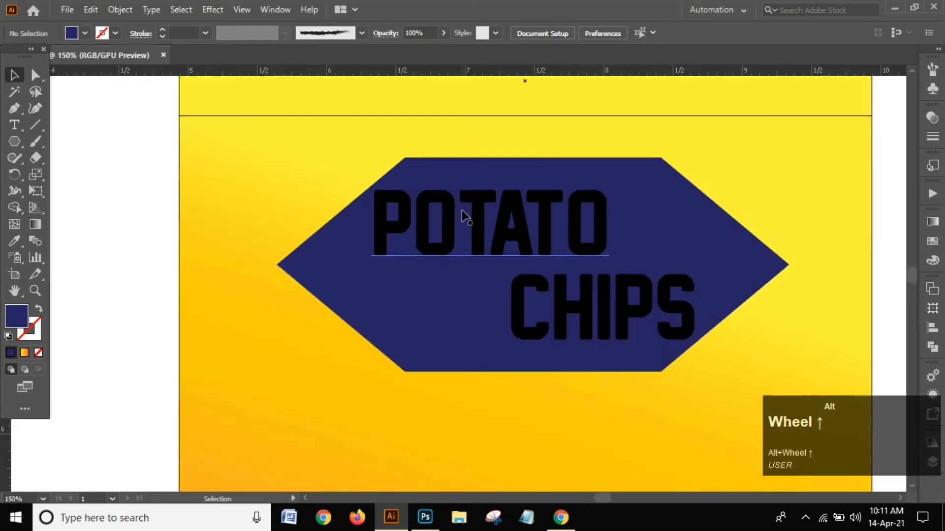
pyautogui.keyDown('alt'); pyautogui.scroll(-2, 462, 214); pyautogui.keyUp('alt')
pyautogui.keyDown('alt'); pyautogui.scroll(1, 479, 264); pyautogui.keyUp('alt')
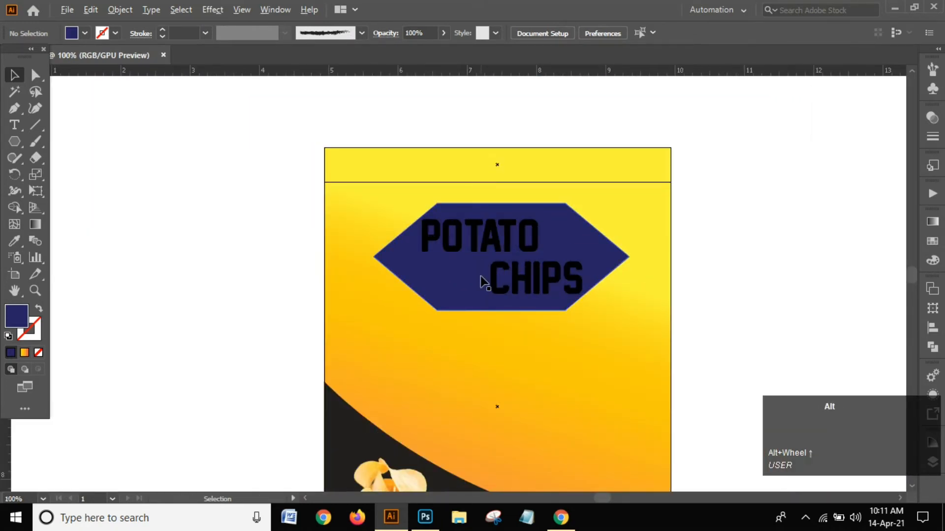
pyautogui.keyDown('alt'); pyautogui.scroll(2, 454, 246); pyautogui.keyUp('alt')
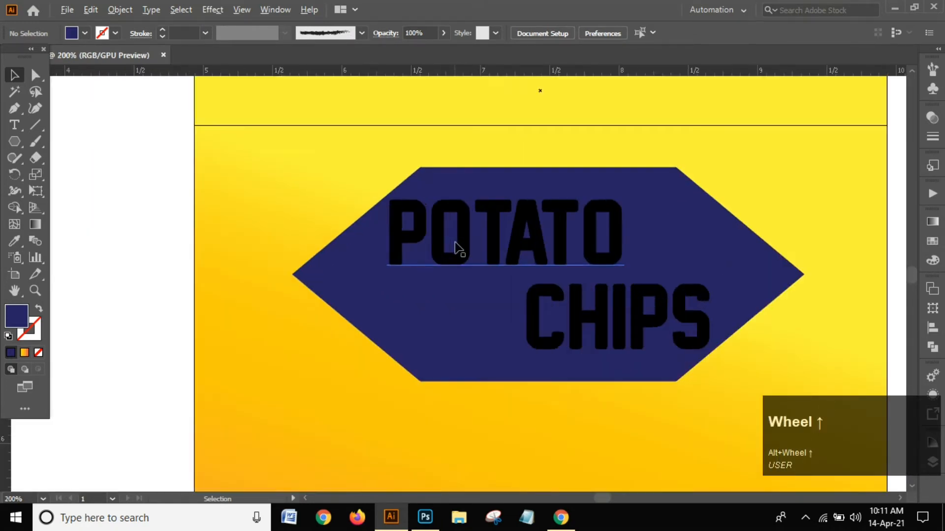
pyautogui.click(463, 250)
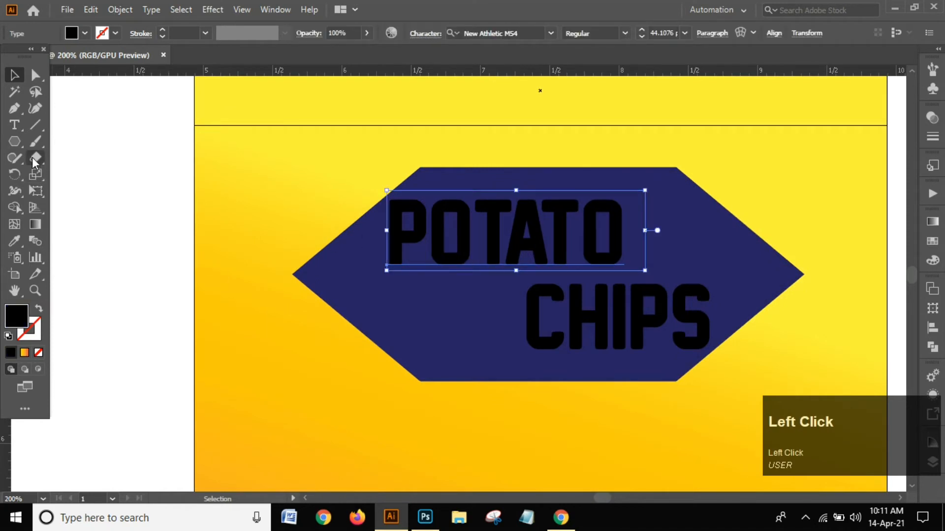
pyautogui.click(97, 38)
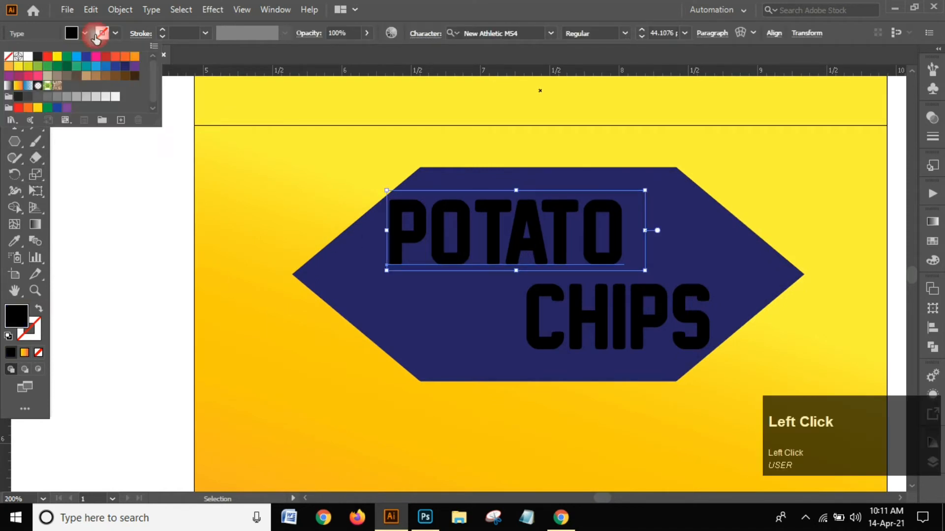
pyautogui.click(28, 58)
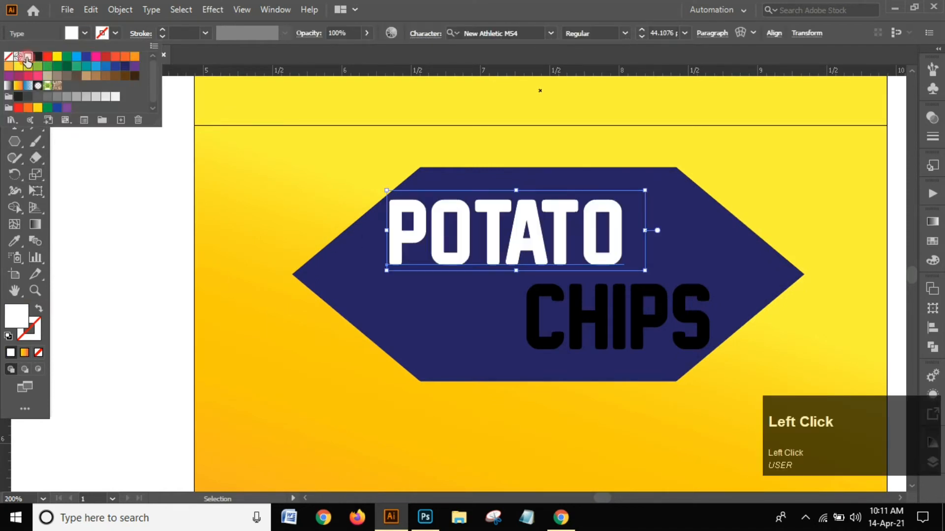
# Fill the word CHIPS with white and reselect POTATO
pyautogui.click(528, 306)
pyautogui.click(529, 308)
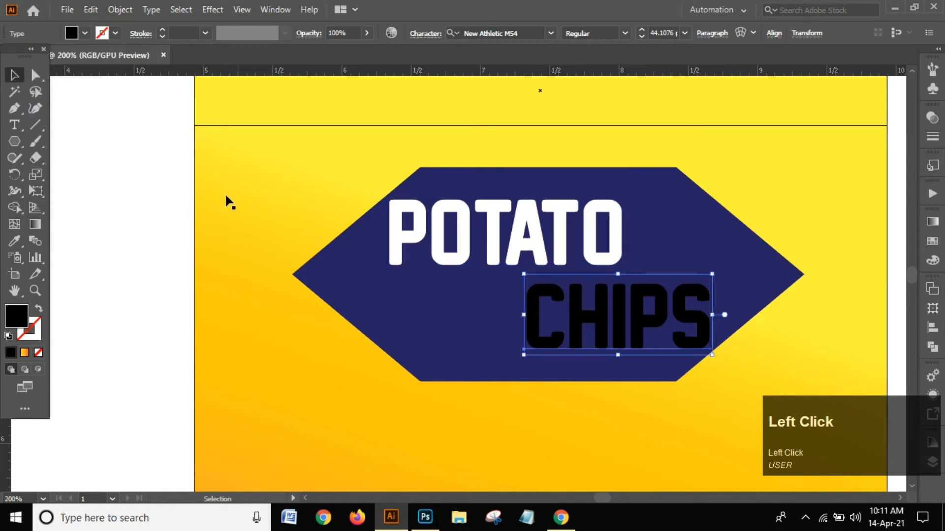
pyautogui.click(87, 35)
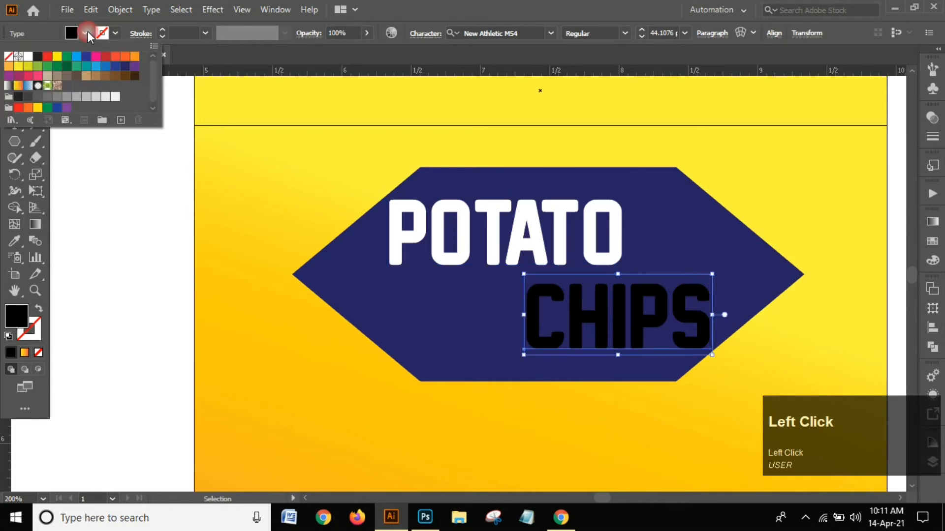
pyautogui.click(26, 59)
pyautogui.click(101, 168)
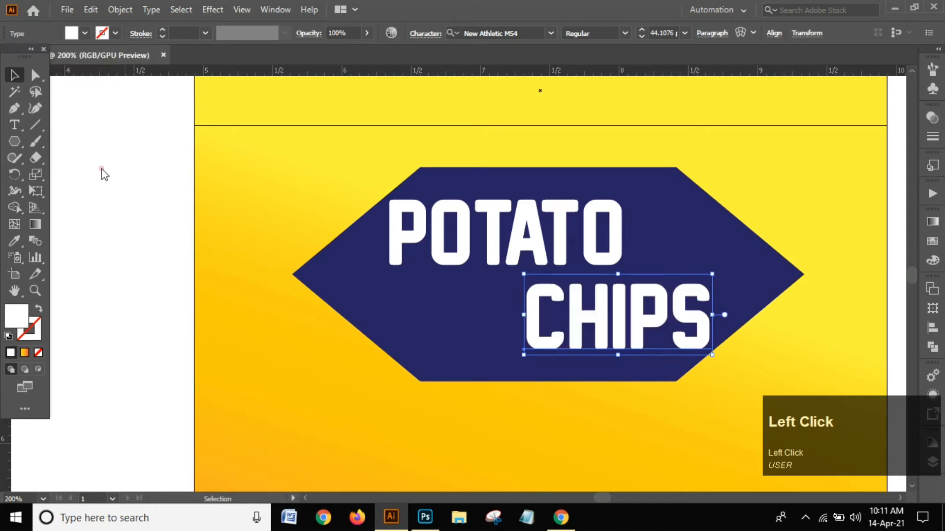
pyautogui.click(397, 244)
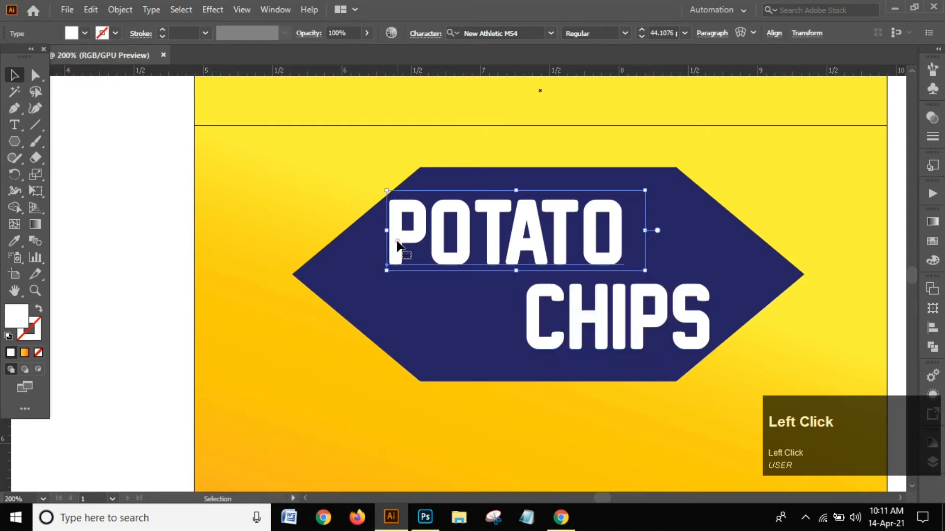
# Add a 2 pt stroke to the word POTATO
pyautogui.click(167, 29)
pyautogui.click(167, 29)
pyautogui.click(167, 29)
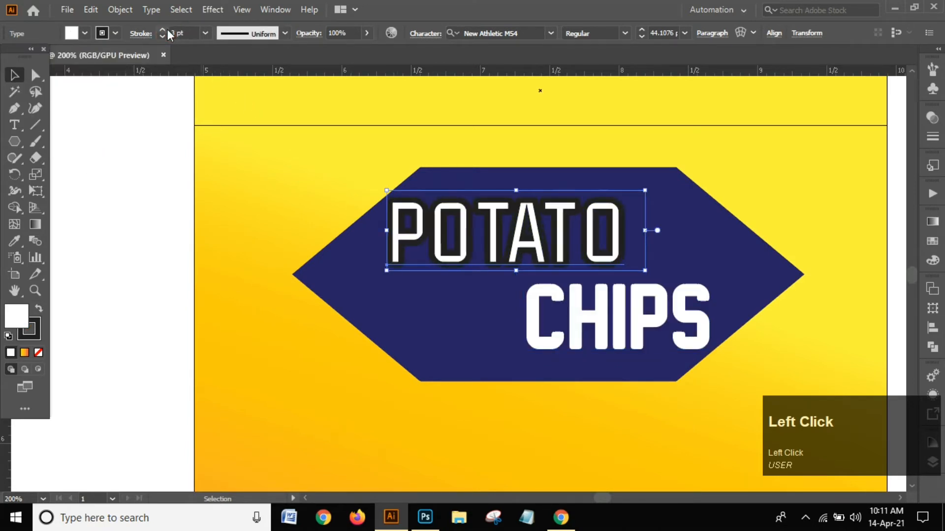
pyautogui.click(160, 36)
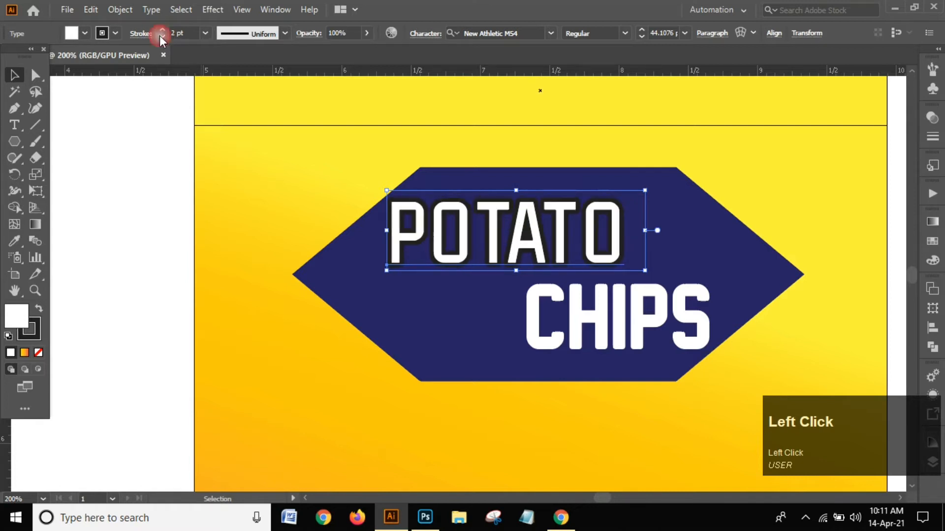
pyautogui.click(161, 37)
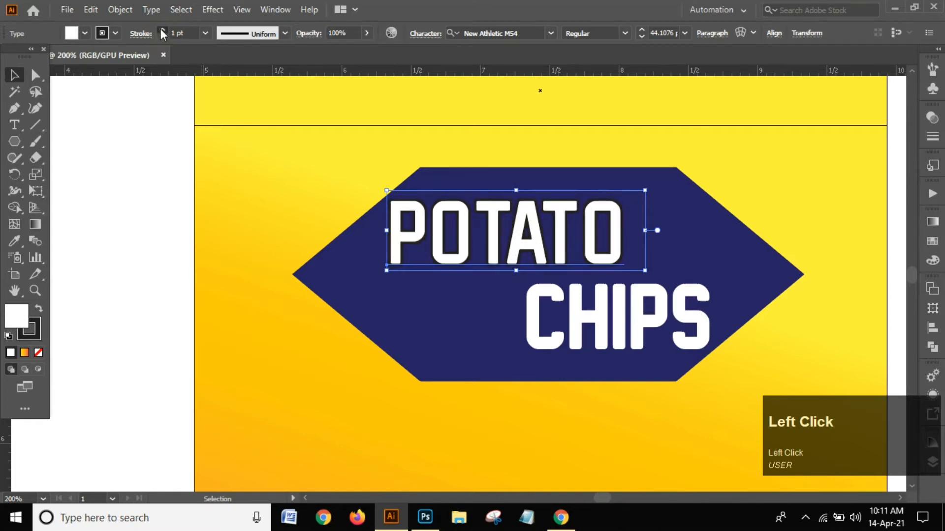
pyautogui.click(162, 29)
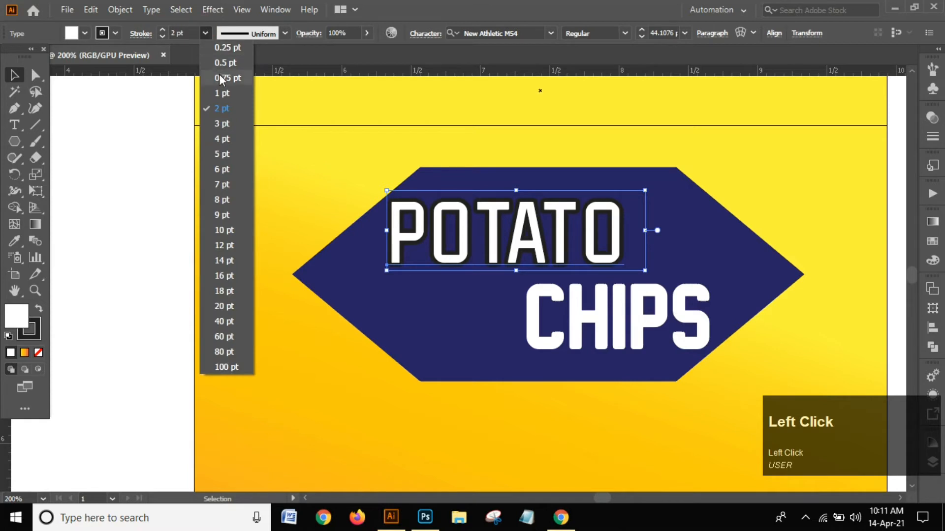
# Colour the stroke of the word POTATO orange
pyautogui.click(122, 30)
pyautogui.click(116, 32)
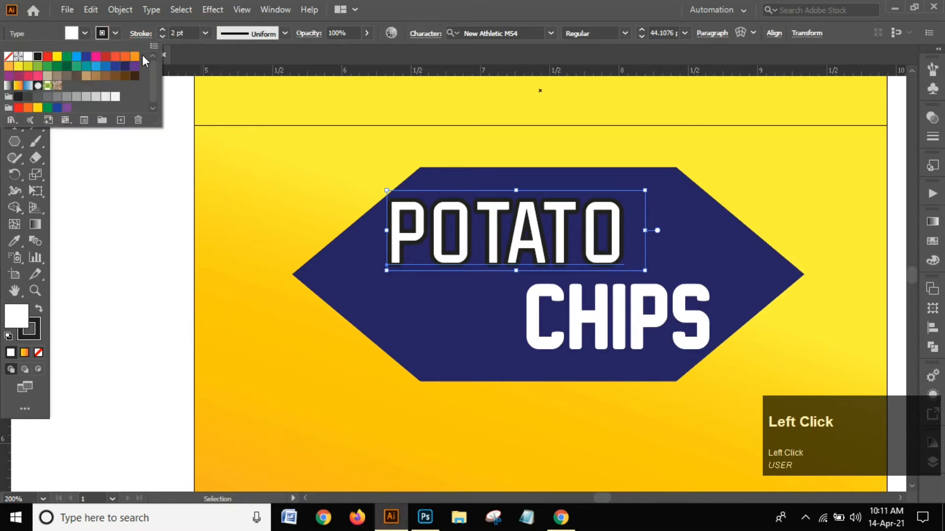
pyautogui.click(134, 56)
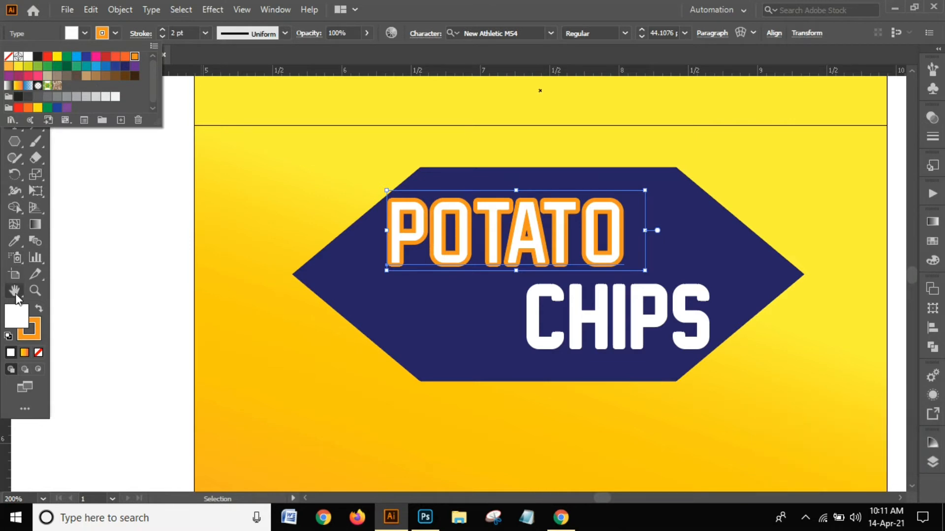
# Try to sample the background's yellow-orange gradient onto POTATO with the Eyedropper, undoing the result
pyautogui.click(15, 241)
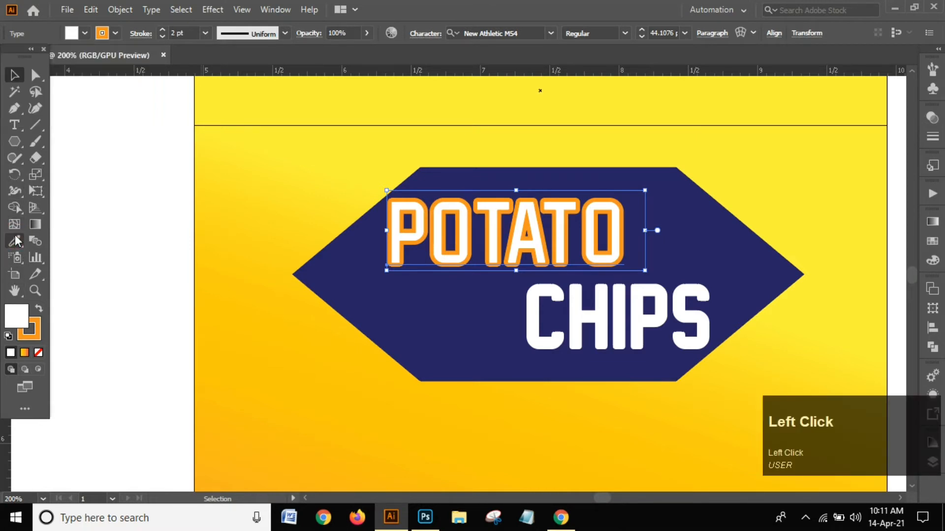
pyautogui.click(256, 153)
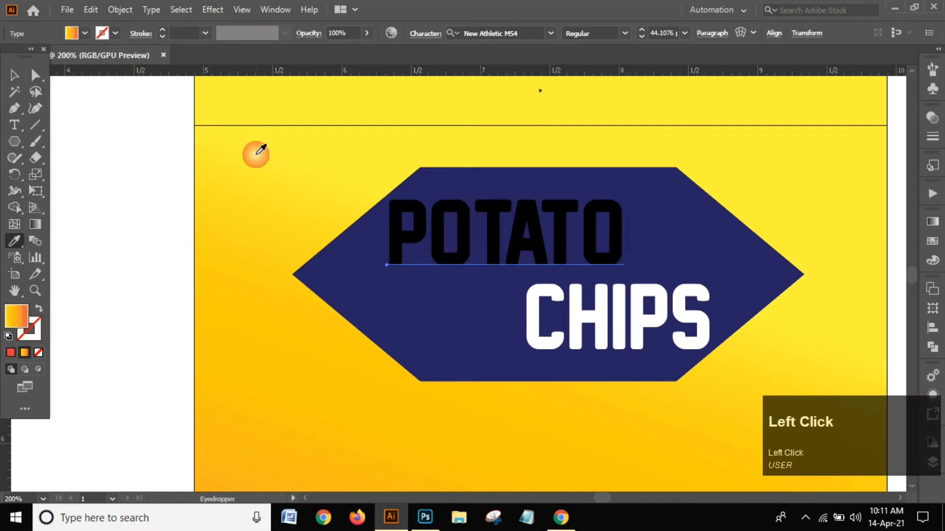
pyautogui.hotkey('ctrl', 'z')
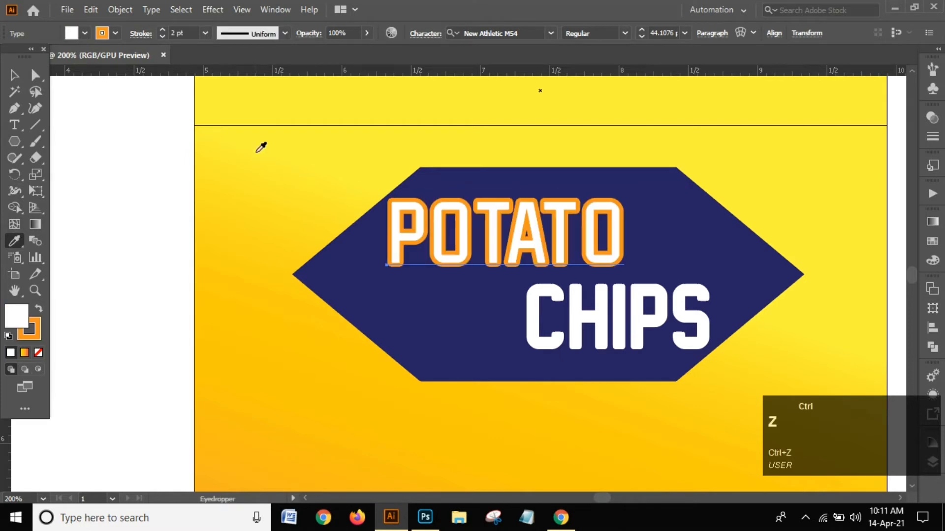
pyautogui.click(115, 34)
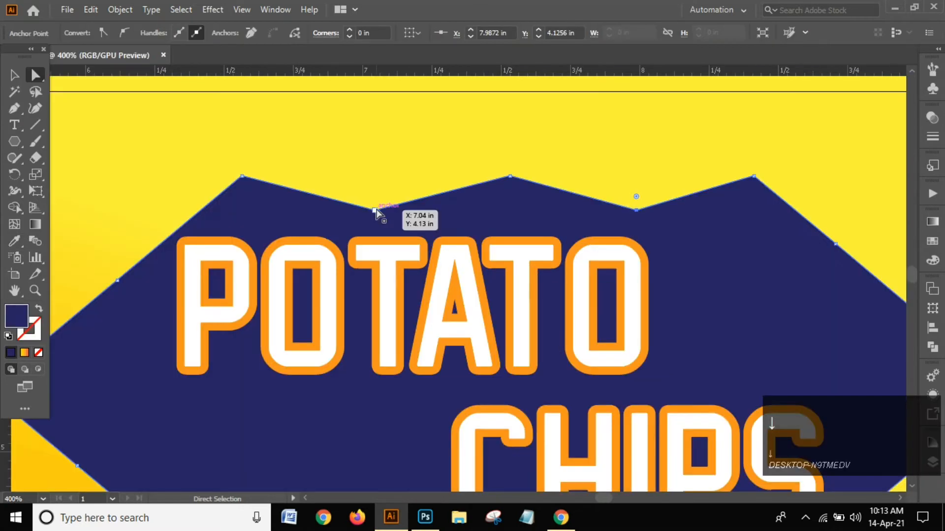
# Deepen the badge's first top notch to about Y 4.15 in and pull the first anchor on its upper-right slope to about X 8.58, Y 4.37 in
pyautogui.moveTo(375, 211); pyautogui.dragTo(375, 217)
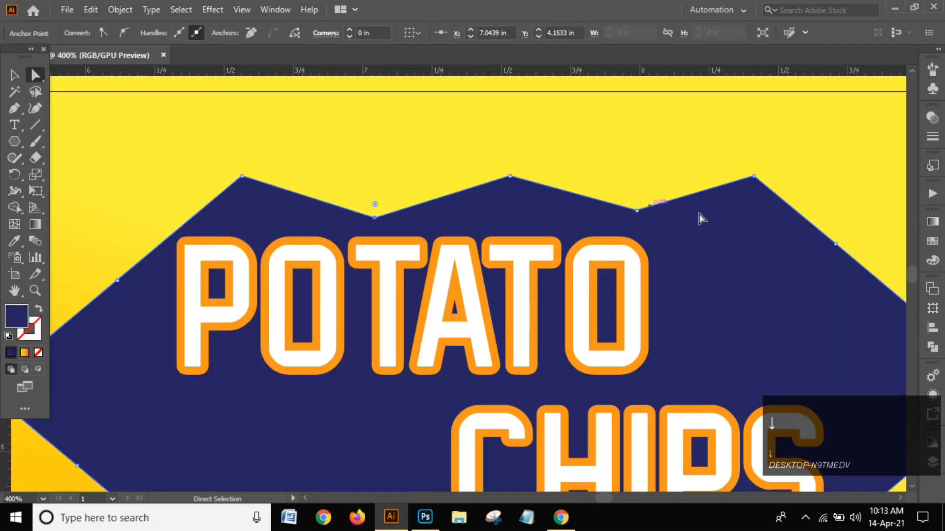
pyautogui.press('space')
pyautogui.moveTo(828, 192); pyautogui.dragTo(549, 134)
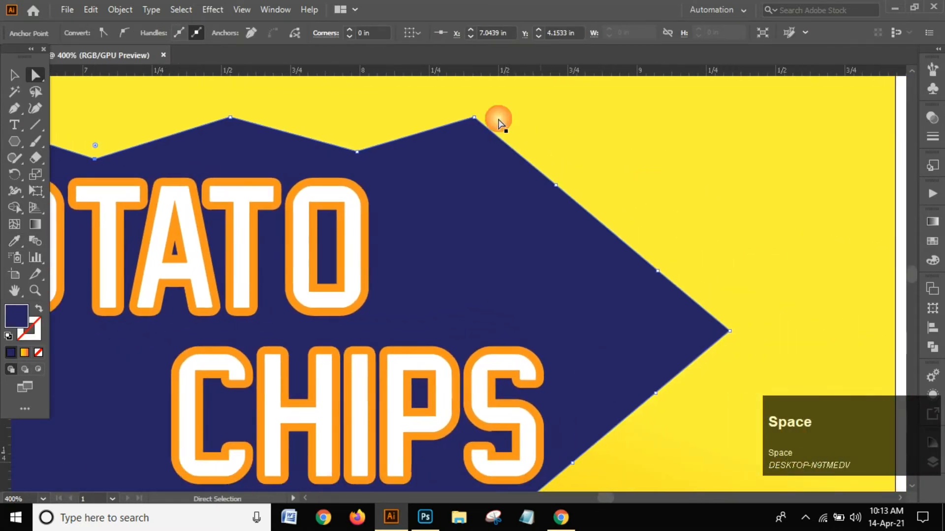
pyautogui.click(556, 185)
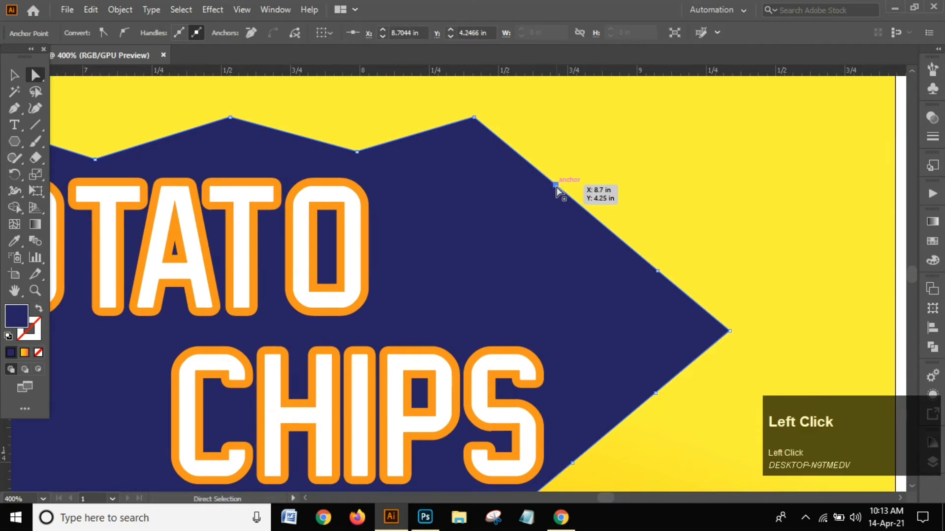
pyautogui.press('Left')
pyautogui.press('Left')
pyautogui.press('Left')
pyautogui.press('Left')
pyautogui.press('Left')
pyautogui.press('Down')
pyautogui.press('Down')
pyautogui.press('Down')
pyautogui.press('Down')
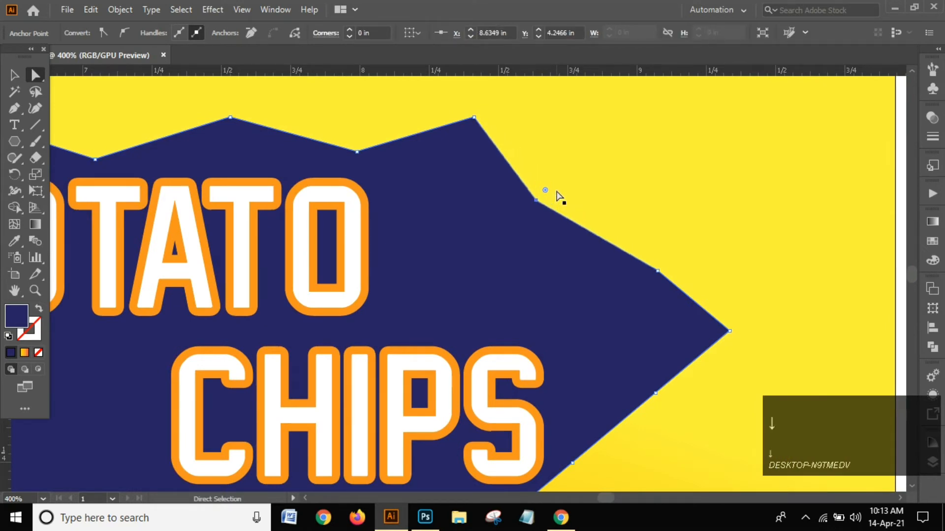
pyautogui.press('Down')
pyautogui.press('Down')
pyautogui.press('Down')
pyautogui.press('Left')
pyautogui.press('Left')
pyautogui.press('Left')
pyautogui.press('Left')
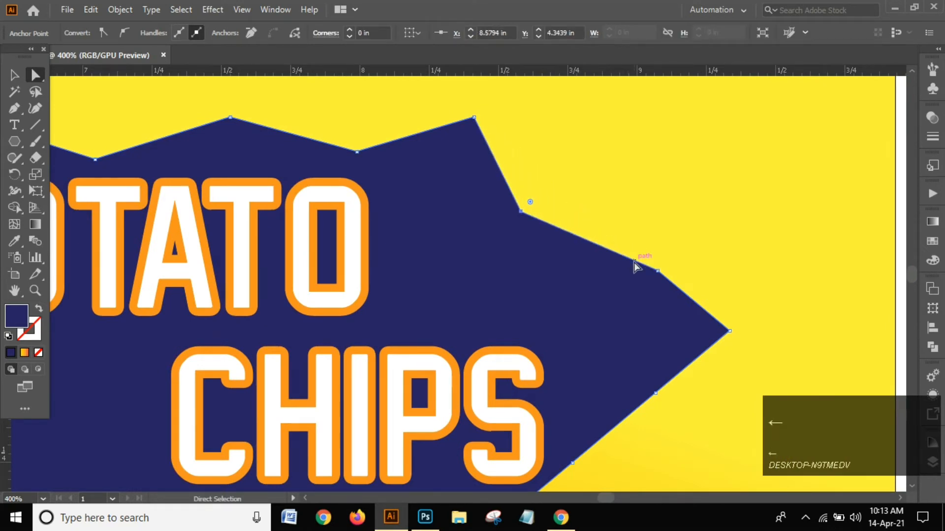
pyautogui.press('Down')
pyautogui.press('Down')
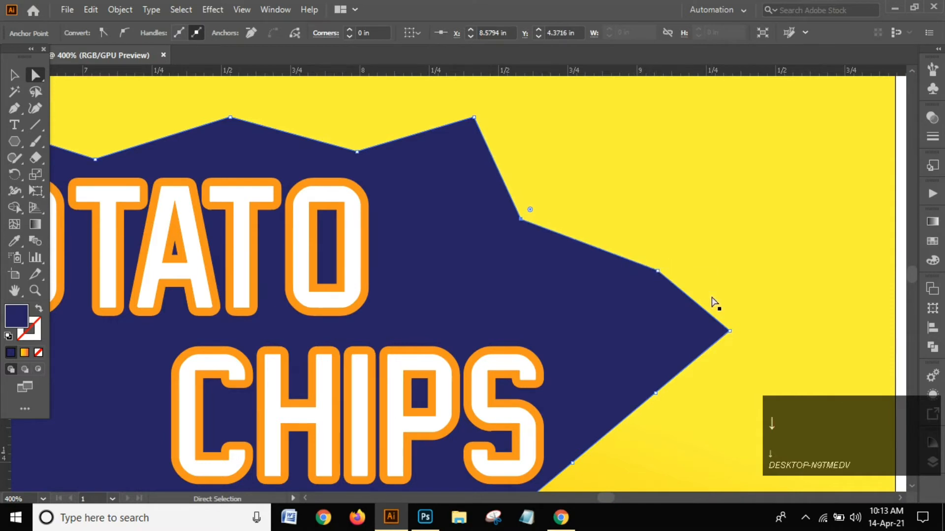
# Pull the badge's right tip anchor inward to about X 8.88 in to form a notch between its neighbouring points
pyautogui.click(729, 332)
pyautogui.press('Left')
pyautogui.press('Left')
pyautogui.press('Left')
pyautogui.press('Left')
pyautogui.press('Left')
pyautogui.press('Left')
pyautogui.press('Left')
pyautogui.press('Left')
pyautogui.press('Left')
pyautogui.press('Left')
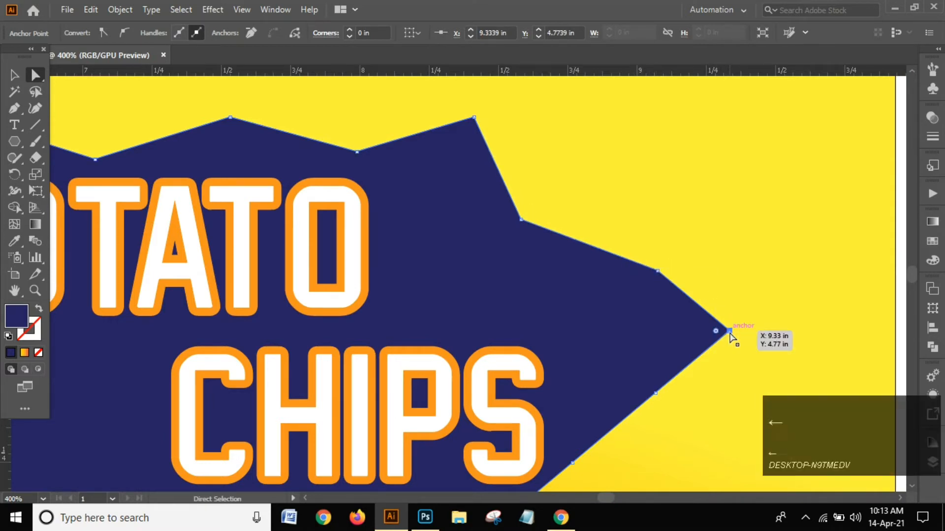
pyautogui.press('Left')
pyautogui.press('Left')
pyautogui.press('Left')
pyautogui.press('Left')
pyautogui.press('Left')
pyautogui.press('Left')
pyautogui.press('Left')
pyautogui.press('Left')
pyautogui.press('Left')
pyautogui.press('Left')
pyautogui.press('Left')
pyautogui.press('Left')
pyautogui.press('Left')
pyautogui.press('Left')
pyautogui.press('Left')
pyautogui.press('Left')
pyautogui.press('Left')
pyautogui.press('Left')
pyautogui.press('Left')
pyautogui.press('Left')
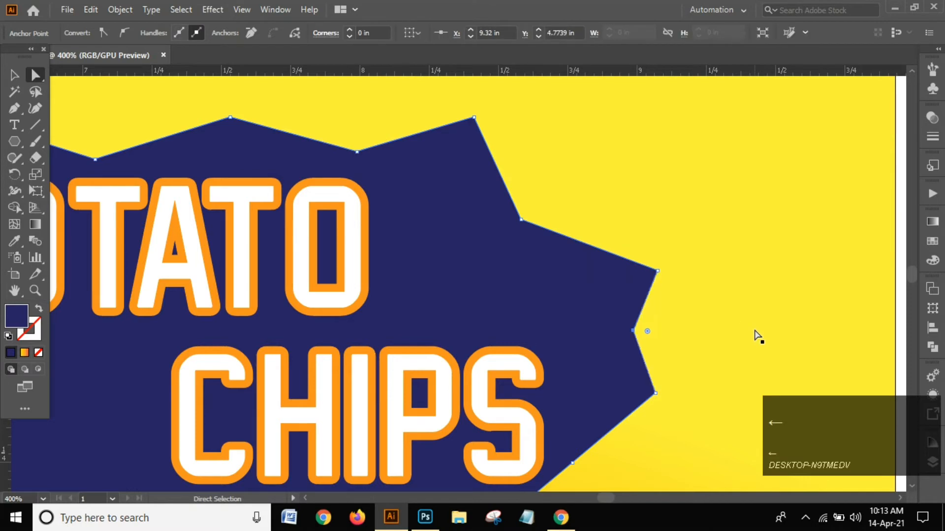
# Move the badge's lower-right slope anchor beside the S of CHIPS up and left to about X 8.71, Y 5.18 in
pyautogui.scroll(-3, 728, 332)
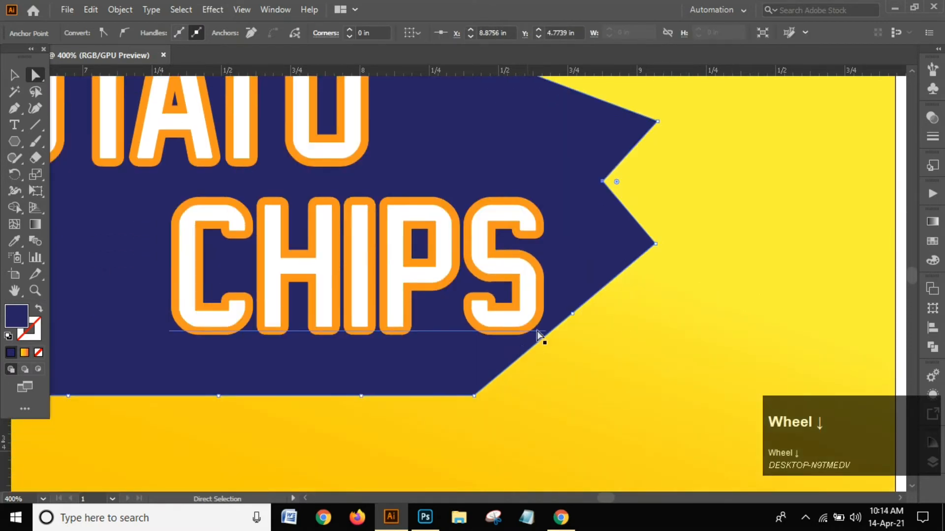
pyautogui.click(572, 313)
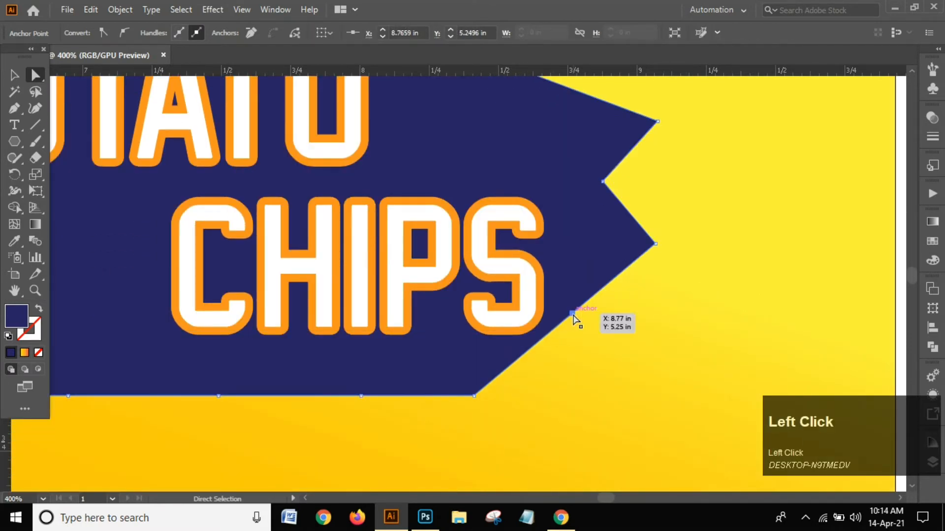
pyautogui.press('Up')
pyautogui.press('Up')
pyautogui.press('Up')
pyautogui.press('Up')
pyautogui.press('Up')
pyautogui.press('Left')
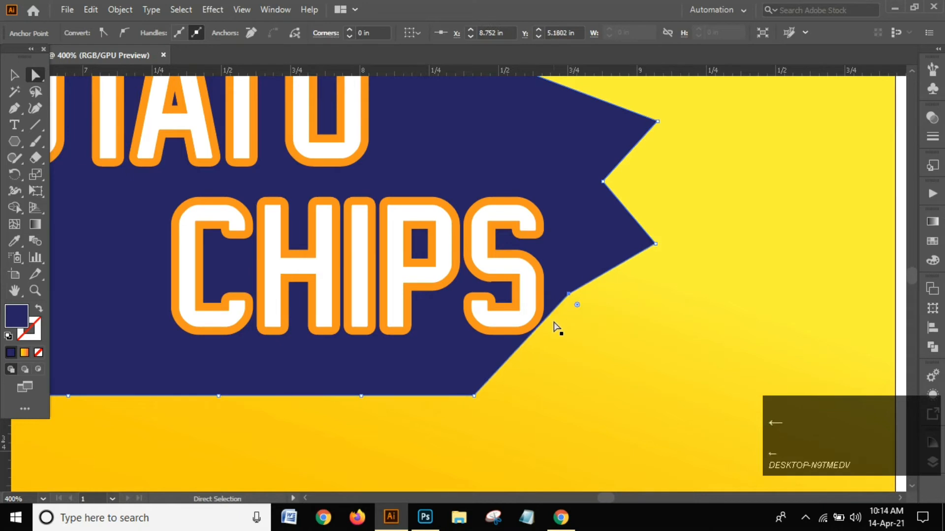
pyautogui.press('Left')
pyautogui.press('Left')
pyautogui.press('Left')
pyautogui.click(517, 349)
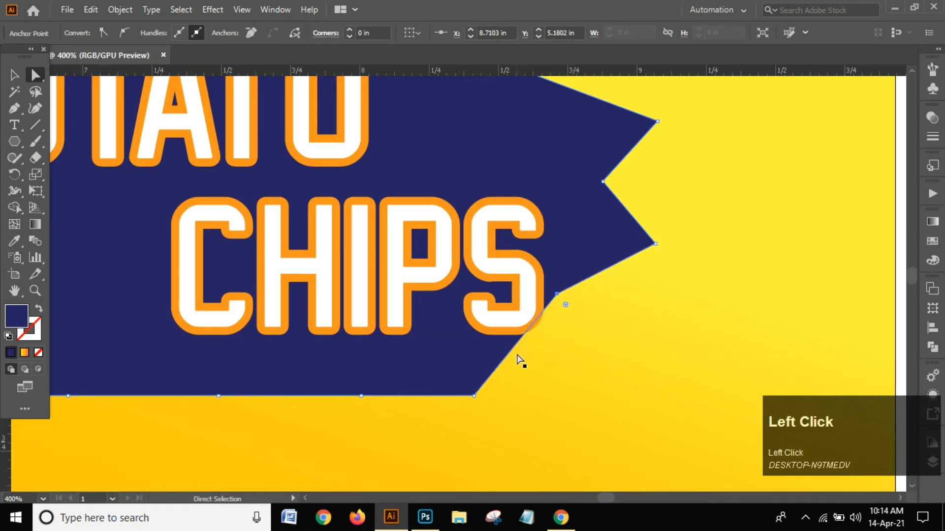
# Shift the badge's bottom-right corner anchor outward to about X 8.56 in, clear of the S in CHIPS
pyautogui.scroll(3, 519, 345)
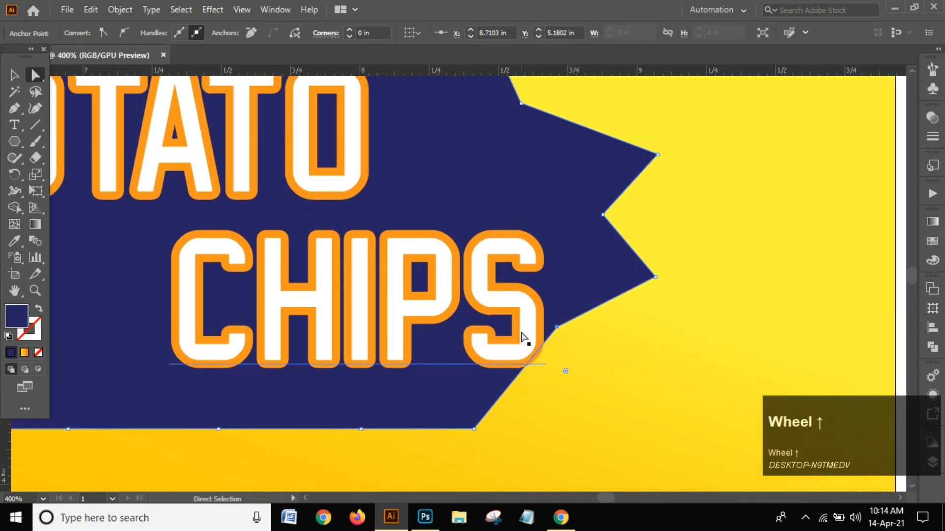
pyautogui.scroll(2, 521, 337)
pyautogui.scroll(-6, 522, 334)
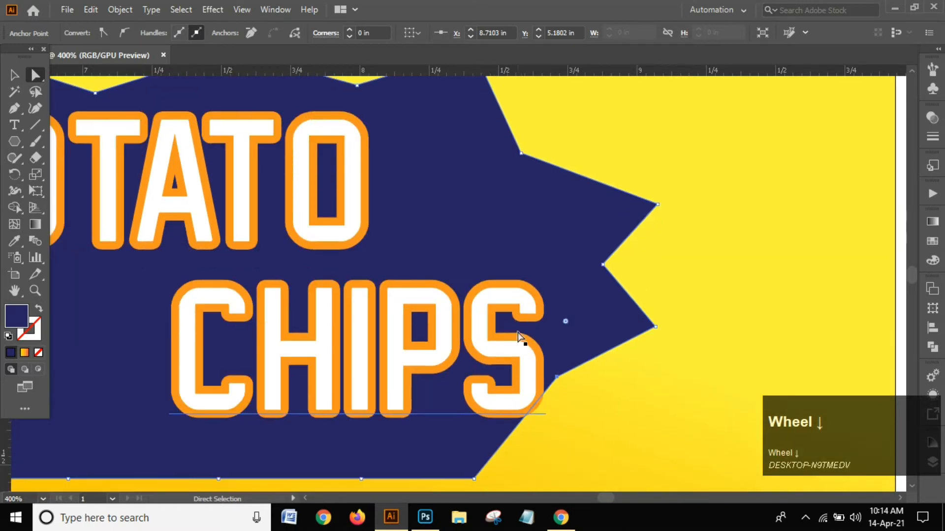
pyautogui.click(474, 365)
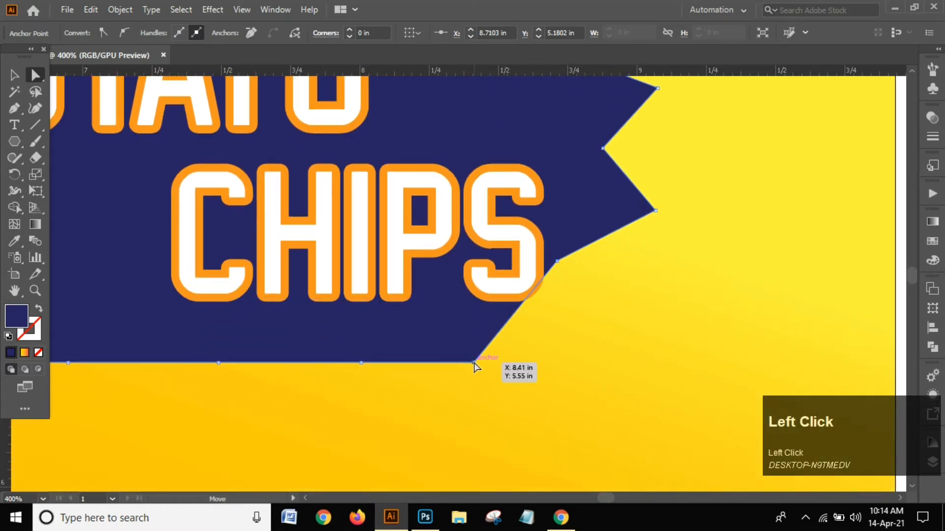
pyautogui.press('Right')
pyautogui.press('Right')
pyautogui.press('Right')
pyautogui.press('Right')
pyautogui.press('Right')
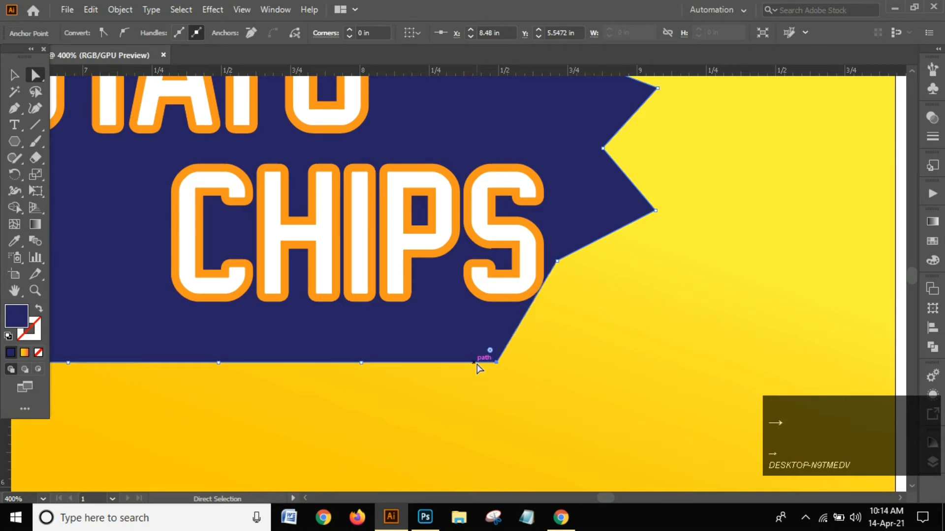
pyautogui.press('Right')
pyautogui.press('Right')
pyautogui.press('Right')
pyautogui.press('Right')
pyautogui.press('Right')
pyautogui.press('Right')
pyautogui.press('Right')
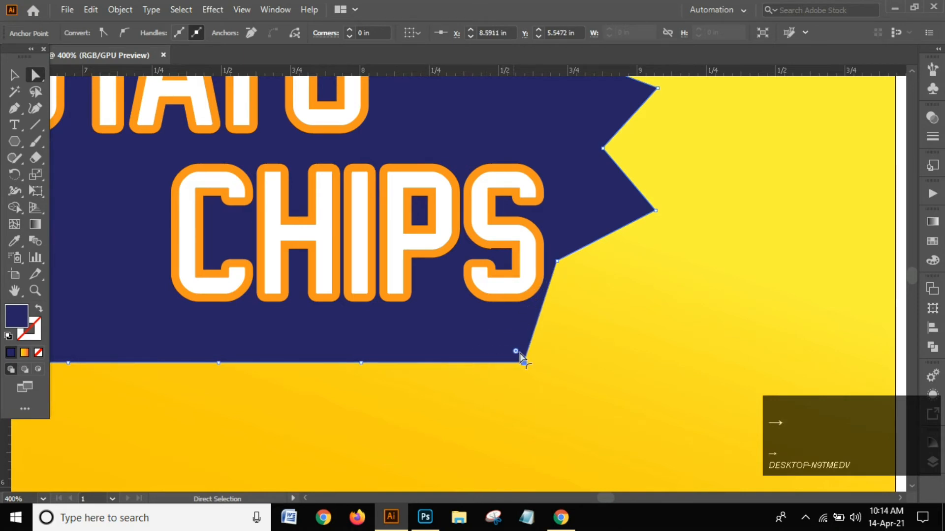
pyautogui.scroll(-2, 521, 354)
pyautogui.press('Left')
pyautogui.press('Left')
pyautogui.press('Right')
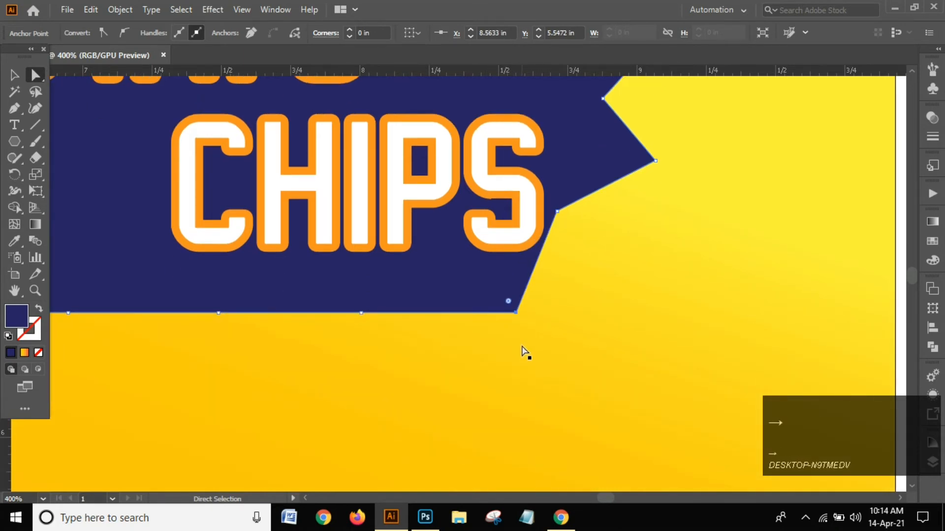
pyautogui.scroll(-3, 522, 352)
pyautogui.scroll(1, 519, 320)
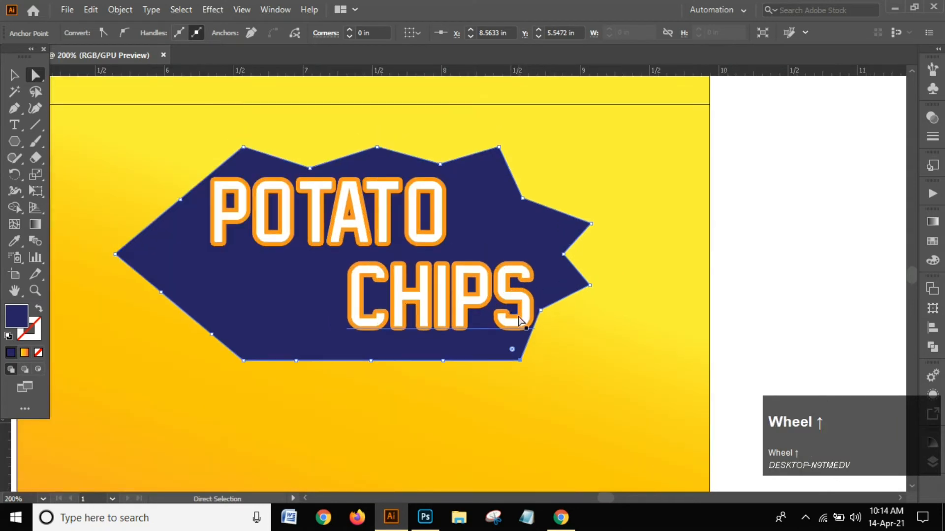
# Move the badge's bottom-right corner anchor back left to about X 8.44 in
pyautogui.press('alt')
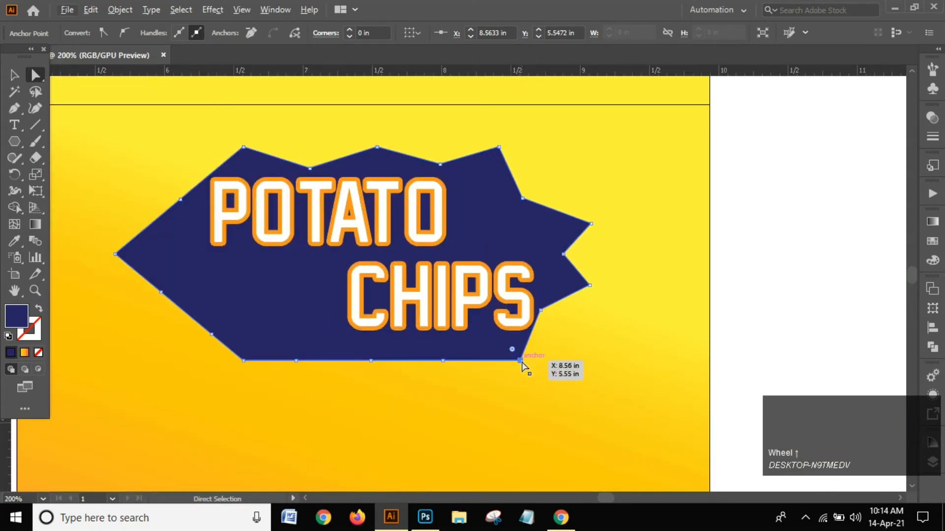
pyautogui.scroll(1, 522, 366)
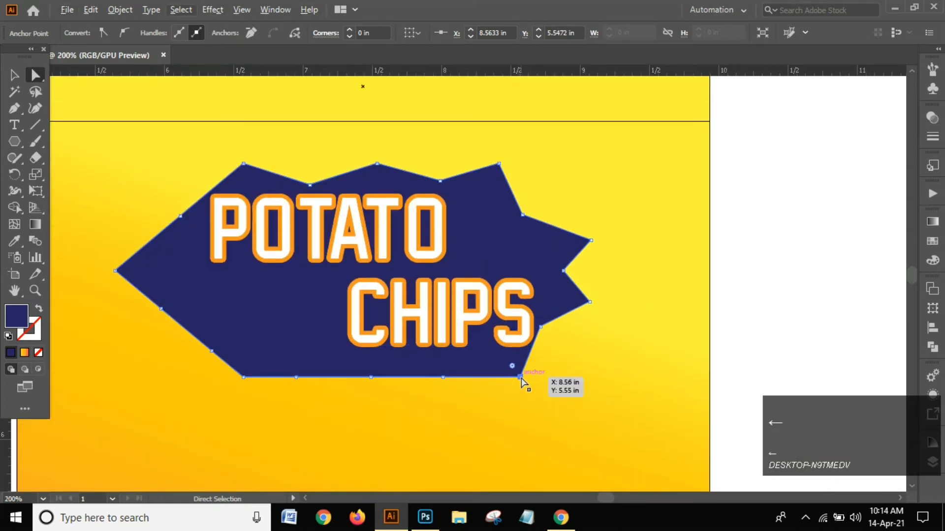
pyautogui.press('Left')
pyautogui.press('Left')
pyautogui.press('Left')
pyautogui.press('Left')
pyautogui.press('Left')
pyautogui.press('Left')
pyautogui.press('Left')
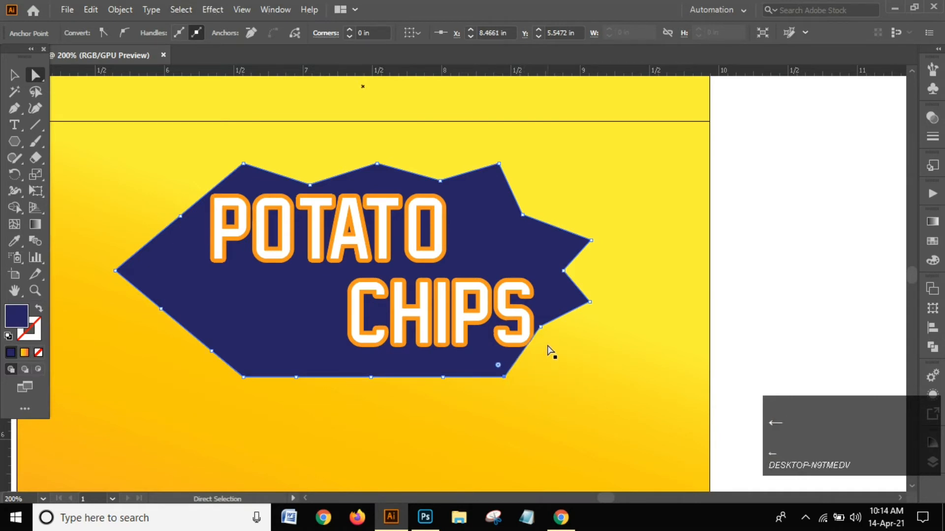
# Reposition the badge's lower-right slope anchor beside the S of CHIPS to about X 8.63, Y 5.24 in
pyautogui.click(540, 331)
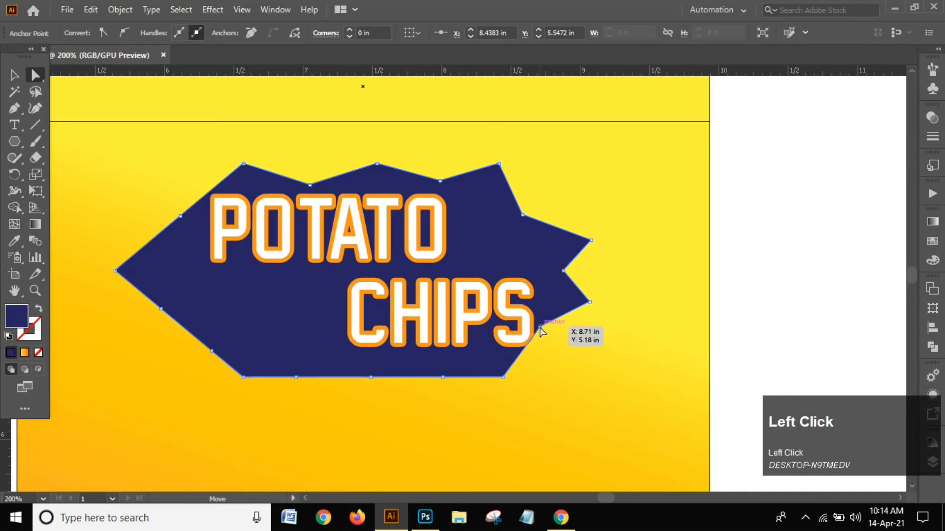
pyautogui.press('Down')
pyautogui.press('Down')
pyautogui.press('Down')
pyautogui.press('Down')
pyautogui.press('Down')
pyautogui.press('Down')
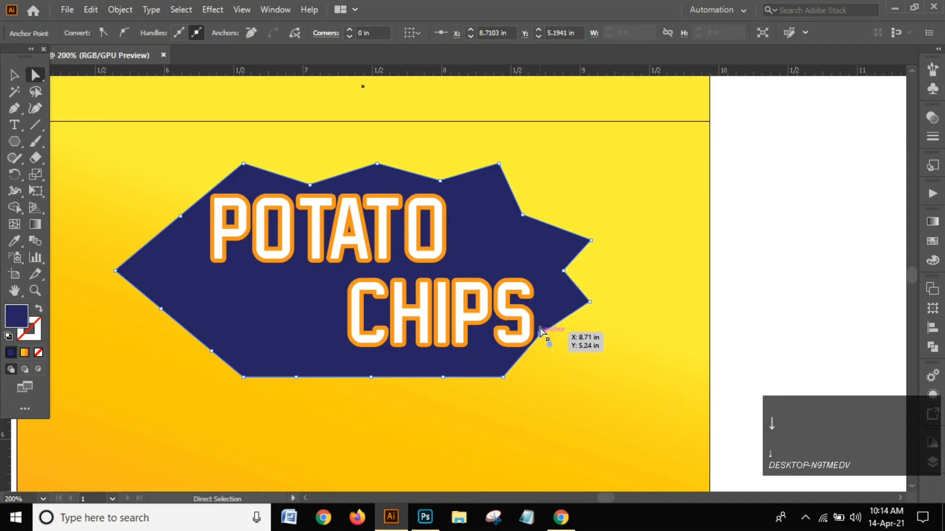
pyautogui.press('Left')
pyautogui.press('Left')
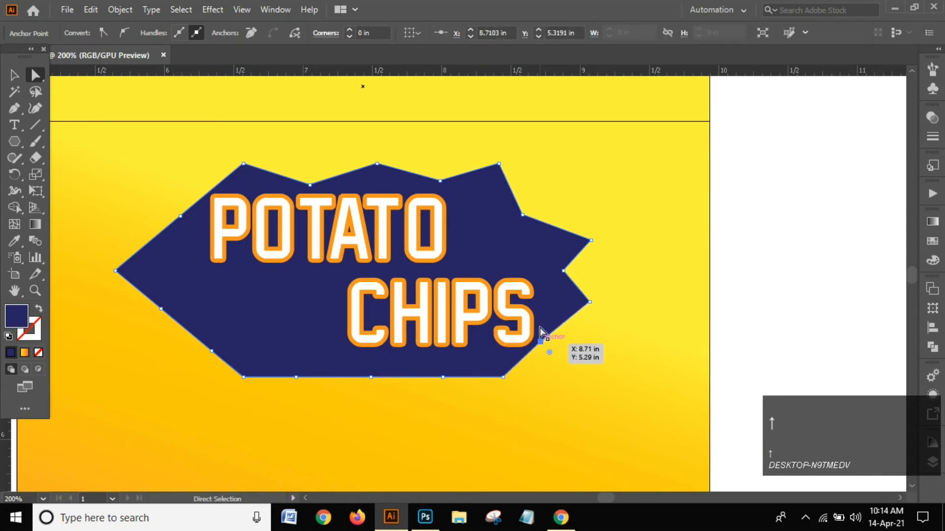
pyautogui.press('Left')
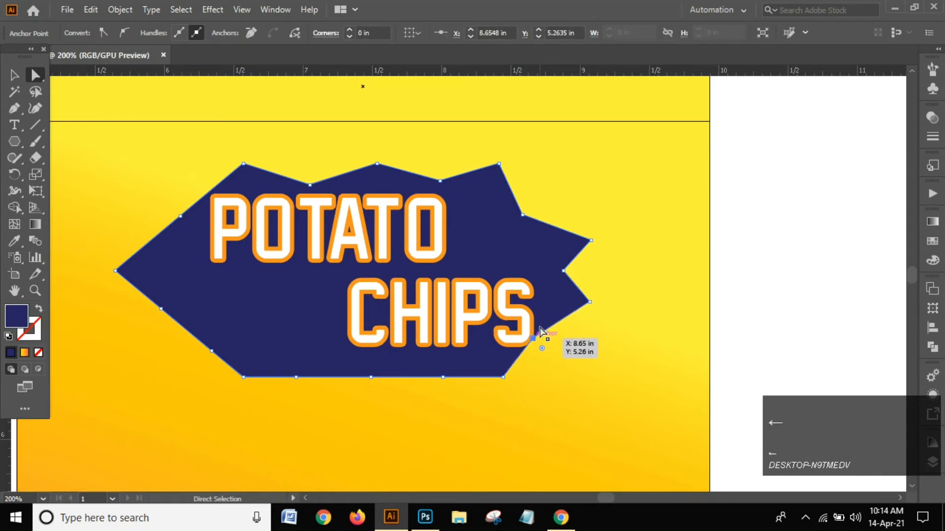
pyautogui.press('Left')
pyautogui.press('Left')
pyautogui.press('Left')
pyautogui.press('Left')
pyautogui.press('Left')
pyautogui.press('Left')
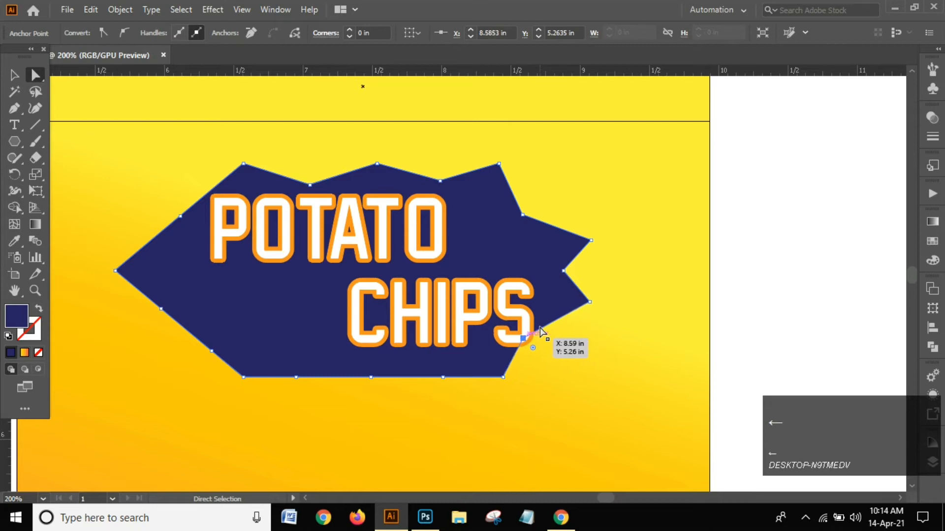
pyautogui.press('Up')
pyautogui.press('Up')
pyautogui.press('Up')
pyautogui.press('Up')
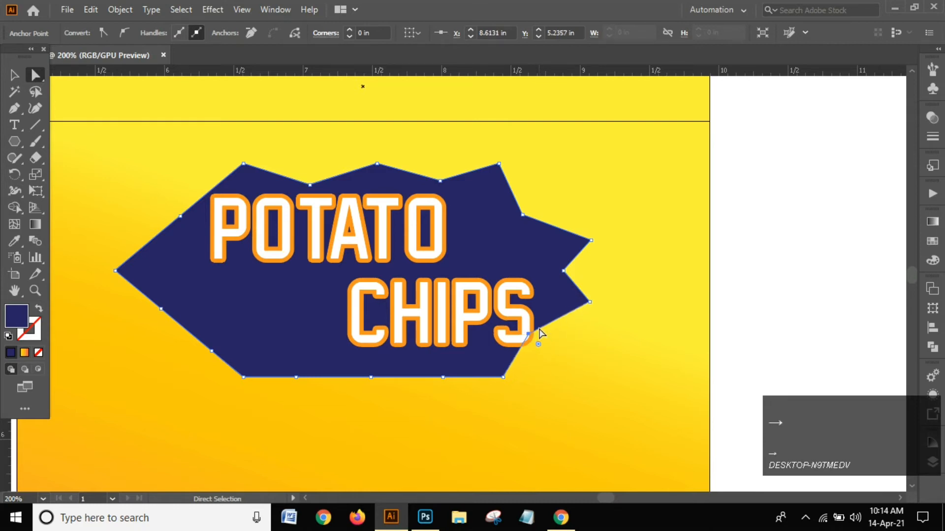
pyautogui.press('Right')
# Raise the badge's bottom-edge anchor at about X 8 in, below the I of CHIPS, to form a shallow notch
pyautogui.click(443, 381)
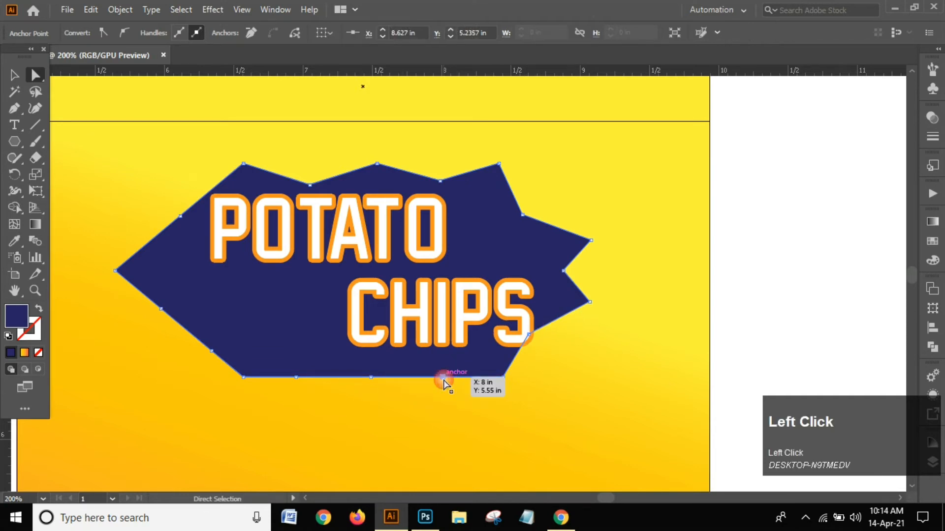
pyautogui.press('Up')
pyautogui.press('Up')
pyautogui.press('Up')
pyautogui.press('Up')
pyautogui.press('Up')
pyautogui.press('Up')
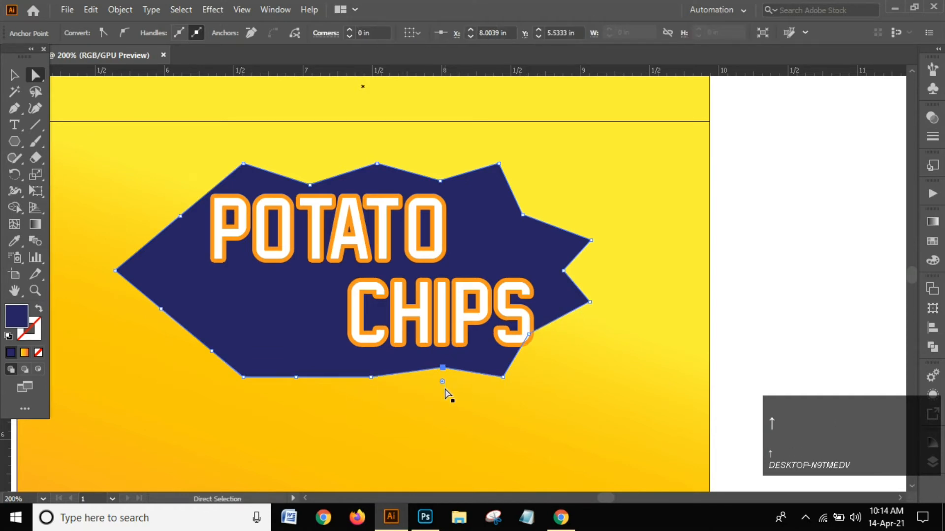
# Raise the badge's bottom-edge anchor at X 6.94 in to about Y 5.39 in to form a second bottom notch
pyautogui.click(296, 377)
pyautogui.press('Up')
pyautogui.press('Up')
pyautogui.press('Up')
pyautogui.press('Up')
pyautogui.press('Up')
pyautogui.press('Up')
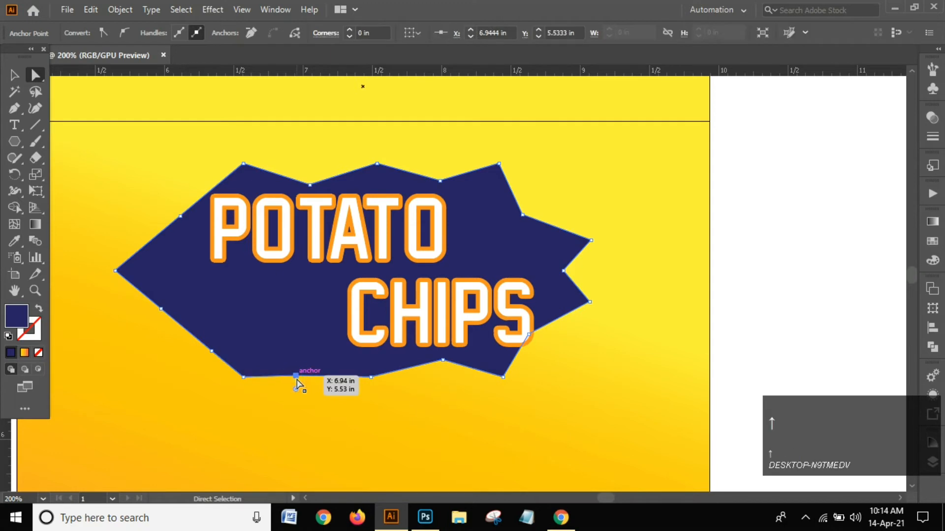
pyautogui.press('Up')
pyautogui.press('Up')
pyautogui.press('Up')
pyautogui.press('Up')
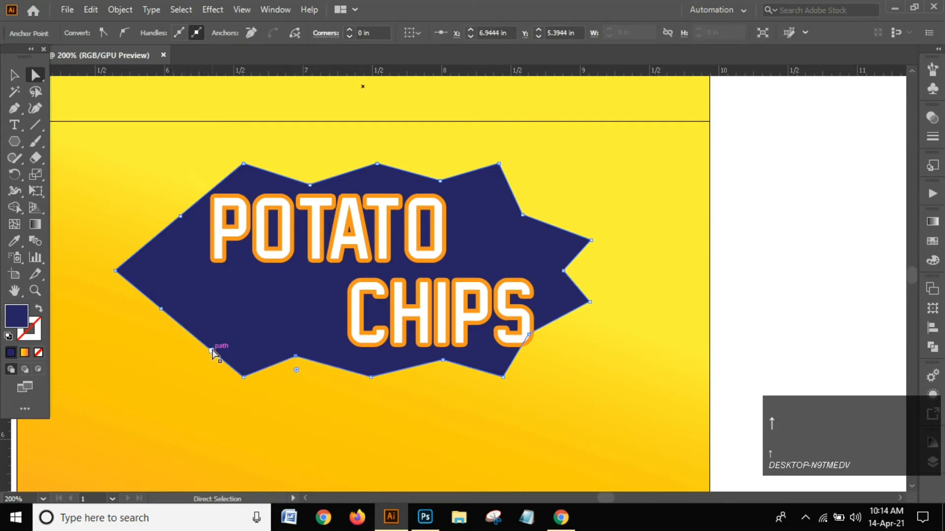
# Move the badge's lower-left slope anchor nearest the bottom-left corner up and right to about X 6.41, Y 5.2 in
pyautogui.click(211, 351)
pyautogui.press('Up')
pyautogui.press('Up')
pyautogui.press('Up')
pyautogui.press('Up')
pyautogui.press('Up')
pyautogui.press('Up')
pyautogui.press('Up')
pyautogui.press('Up')
pyautogui.press('Up')
pyautogui.press('Right')
pyautogui.press('Right')
pyautogui.press('Right')
pyautogui.press('Right')
pyautogui.press('Right')
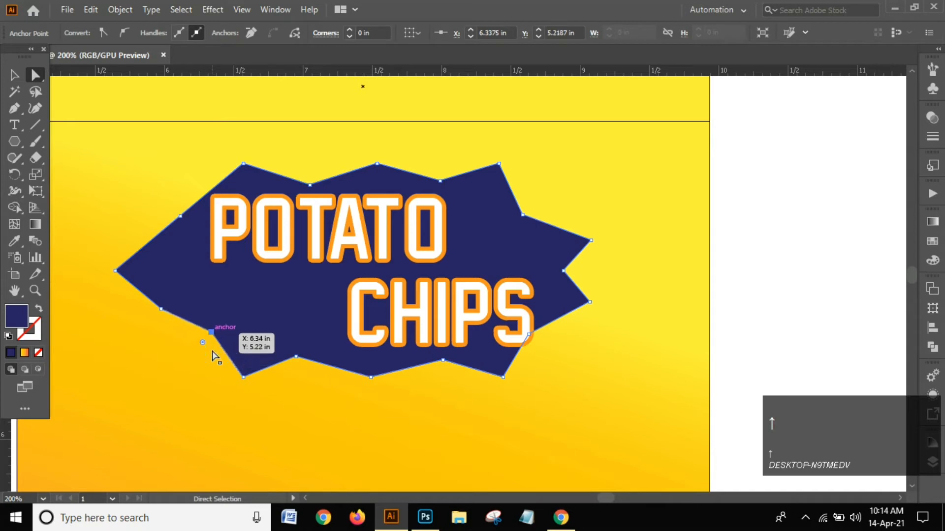
pyautogui.press('Up')
pyautogui.press('Up')
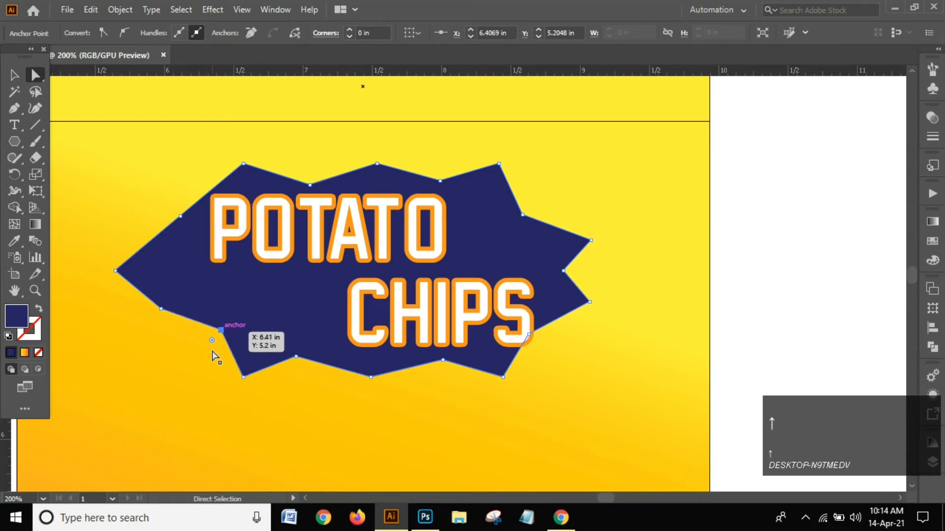
# Move the badge's upper-left slope anchor beside the P of POTATO inward to about X 6.25, Y 4.39 in
pyautogui.click(181, 216)
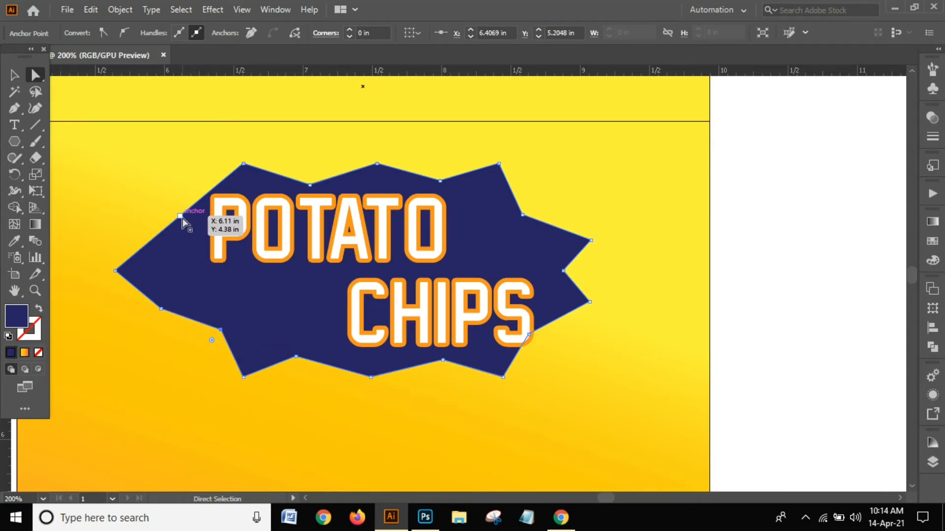
pyautogui.press('Down')
pyautogui.press('Down')
pyautogui.press('Down')
pyautogui.press('Down')
pyautogui.press('Down')
pyautogui.press('Down')
pyautogui.press('Down')
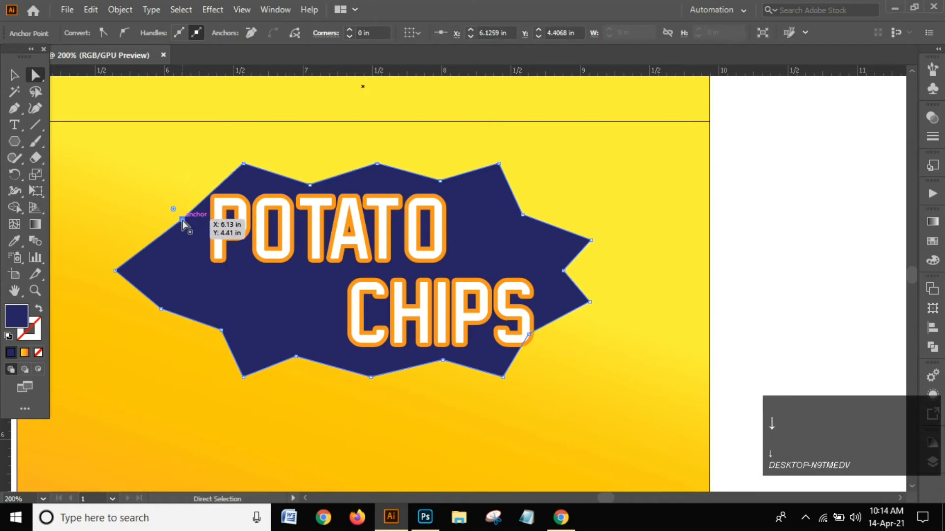
pyautogui.press('Right')
pyautogui.press('Right')
pyautogui.press('Right')
pyautogui.press('Right')
pyautogui.press('Right')
pyautogui.press('Right')
pyautogui.press('Right')
pyautogui.press('Right')
pyautogui.press('Right')
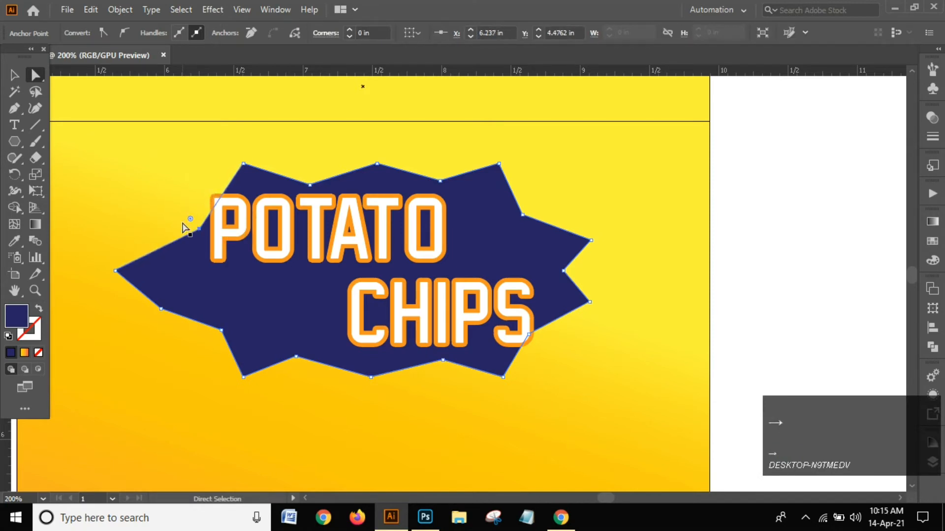
pyautogui.press('Up')
pyautogui.press('Up')
pyautogui.press('Up')
pyautogui.press('Up')
pyautogui.press('Up')
pyautogui.press('Up')
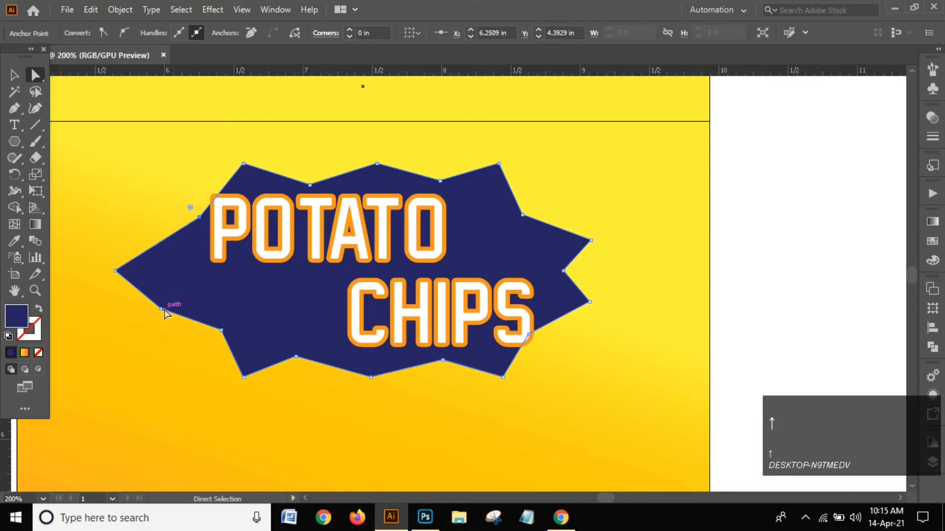
# Pull the badge's left tip anchor inward to about X 6.15 in to form a notch between its neighbouring points
pyautogui.click(163, 310)
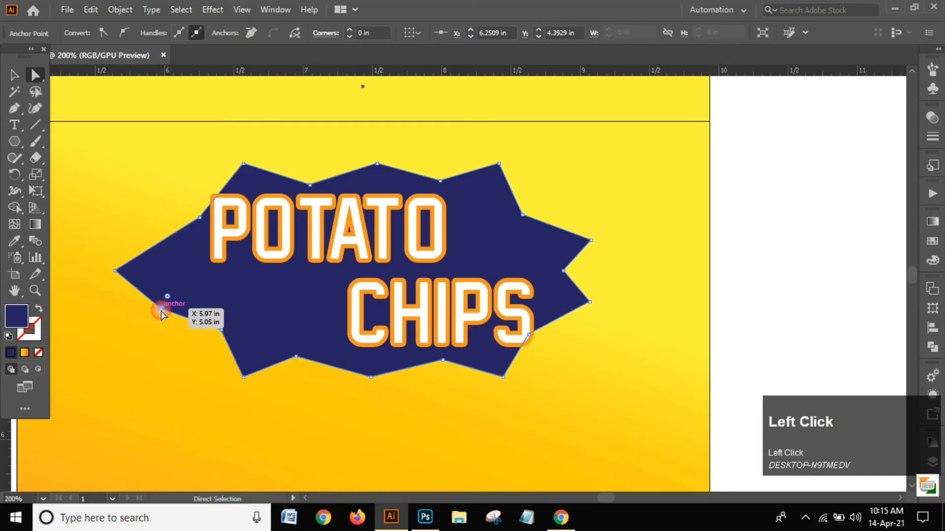
pyautogui.click(117, 274)
pyautogui.press('Right')
pyautogui.press('Right')
pyautogui.press('Right')
pyautogui.press('Right')
pyautogui.press('Right')
pyautogui.press('Right')
pyautogui.press('Right')
pyautogui.press('Right')
pyautogui.press('Right')
pyautogui.press('Right')
pyautogui.press('Right')
pyautogui.press('Right')
pyautogui.press('Right')
pyautogui.press('Right')
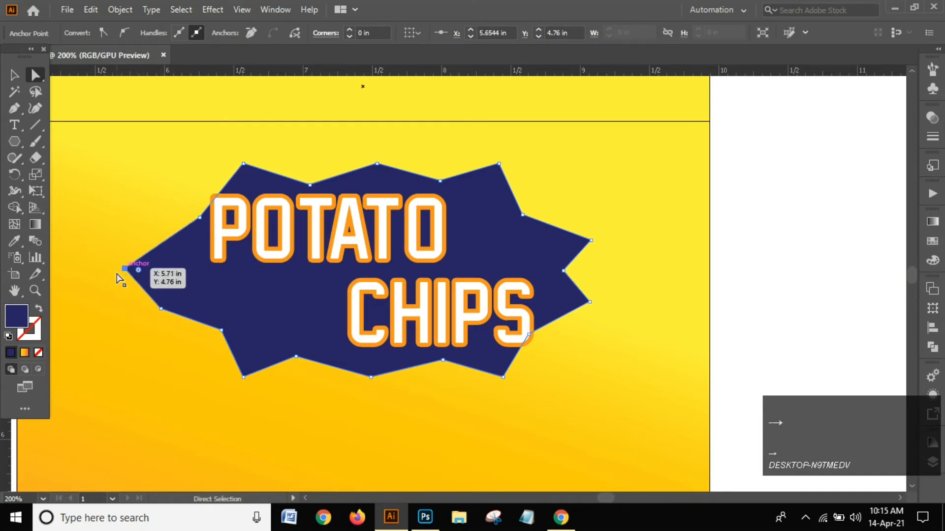
pyautogui.press('Right')
pyautogui.press('Right')
pyautogui.press('Right')
pyautogui.press('Right')
pyautogui.press('Right')
pyautogui.press('Right')
pyautogui.press('Right')
pyautogui.press('Right')
pyautogui.press('Right')
pyautogui.press('Right')
pyautogui.press('Right')
pyautogui.press('Right')
pyautogui.press('Right')
pyautogui.press('Right')
pyautogui.press('Right')
pyautogui.press('Right')
pyautogui.press('Right')
pyautogui.press('Right')
pyautogui.press('Right')
pyautogui.press('Right')
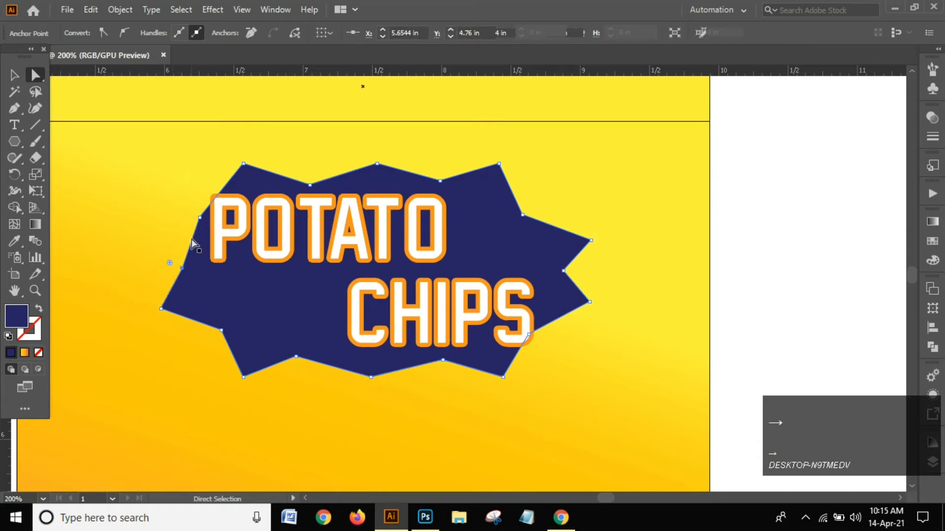
pyautogui.click(200, 223)
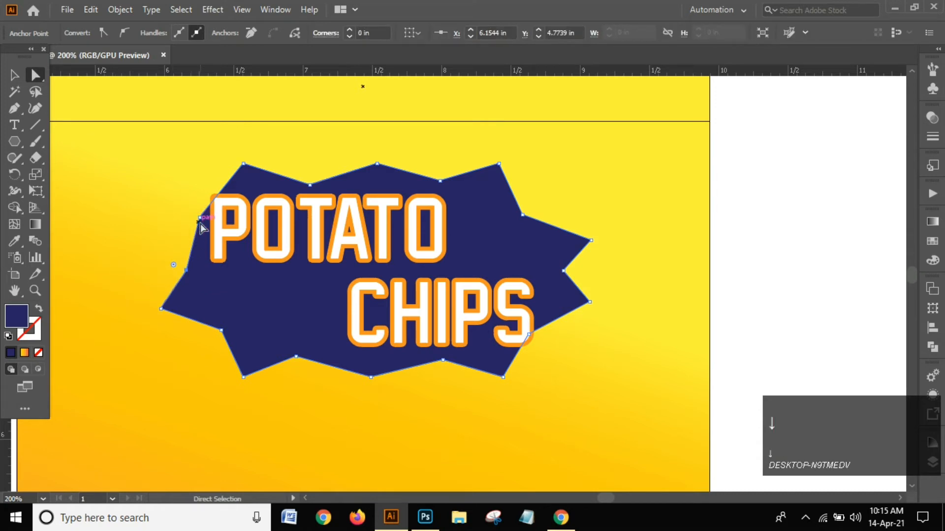
pyautogui.press('Down')
pyautogui.press('Down')
pyautogui.press('Down')
pyautogui.press('Down')
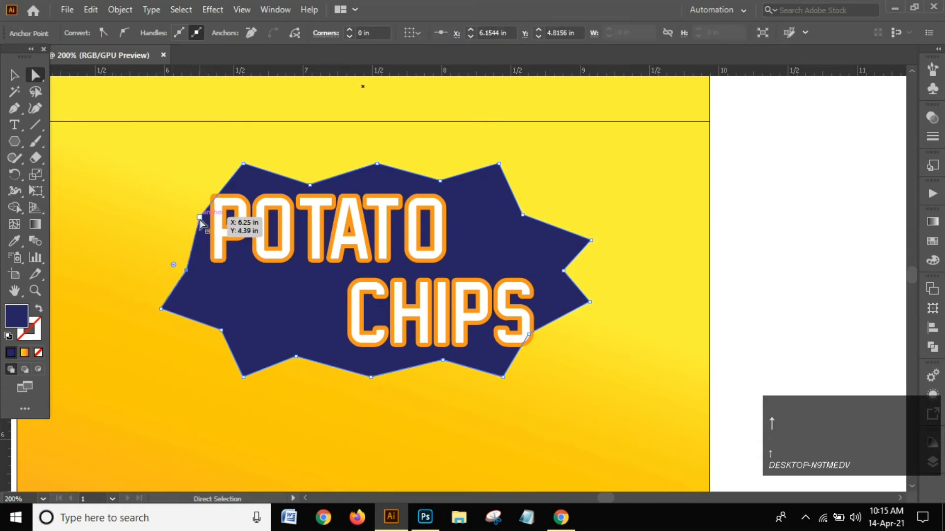
# Shift the badge's upper-left slope anchor outward to about X 6.01, Y 4.42 in, making it a jagged point
pyautogui.click(201, 223)
pyautogui.press('Left')
pyautogui.press('Left')
pyautogui.press('Left')
pyautogui.press('Left')
pyautogui.press('Left')
pyautogui.press('Left')
pyautogui.press('Left')
pyautogui.press('Left')
pyautogui.press('Left')
pyautogui.press('Left')
pyautogui.press('Left')
pyautogui.press('Left')
pyautogui.press('Left')
pyautogui.press('Left')
pyautogui.press('Left')
pyautogui.press('Left')
pyautogui.press('Left')
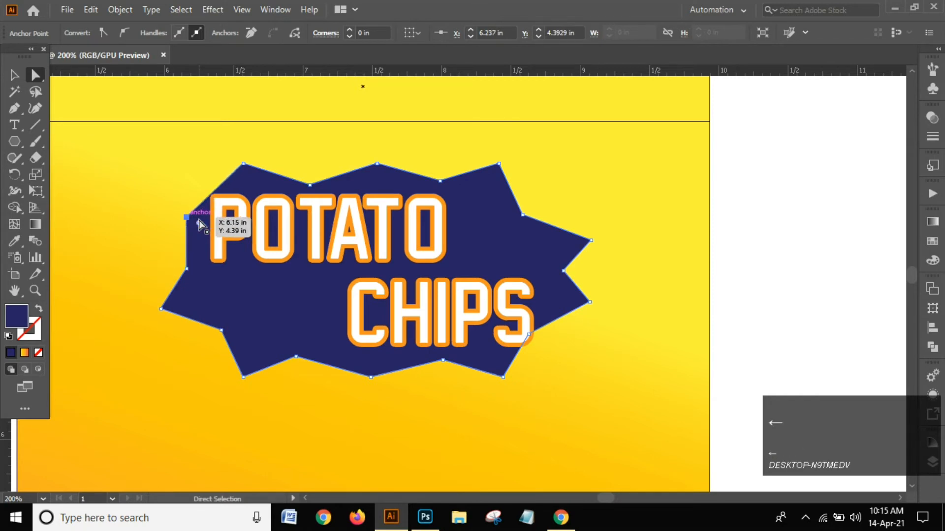
pyautogui.press('Down')
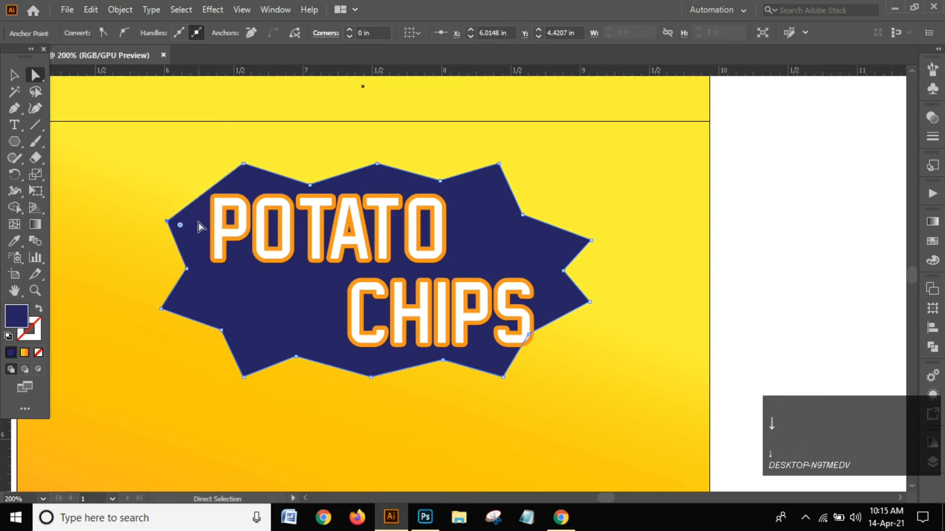
# Nudge POTATO slightly right and CHIPS left so both words sit inside the badge, and deselect everything
pyautogui.click(186, 173)
pyautogui.scroll(-1, 375, 272)
pyautogui.scroll(-3, 374, 271)
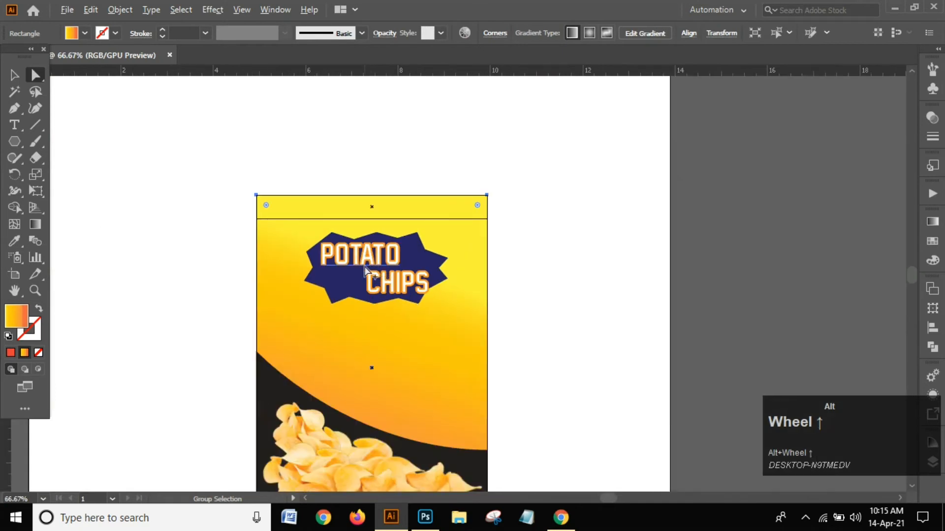
pyautogui.scroll(2, 366, 256)
pyautogui.moveTo(363, 243); pyautogui.dragTo(370, 246)
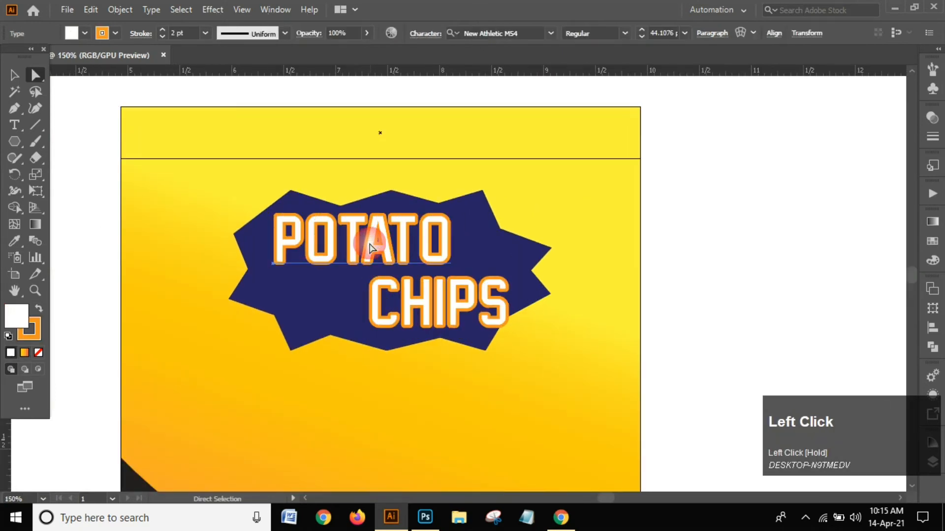
pyautogui.moveTo(410, 302); pyautogui.dragTo(389, 301)
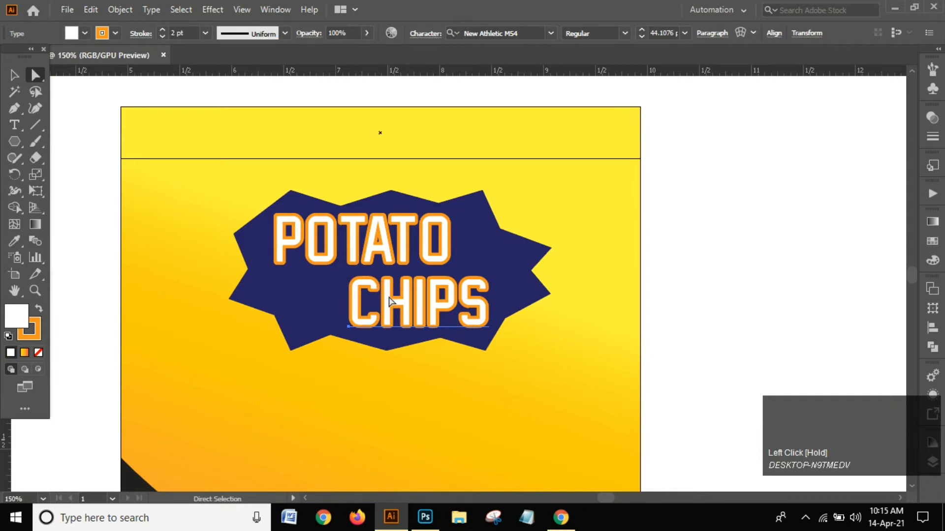
pyautogui.click(8, 78)
pyautogui.click(74, 158)
# Outline the navy badge with the 6.00 bristle brush after trying Charcoal - Feather and the orange ornamental brush, and deselect it
pyautogui.scroll(-3, 74, 158)
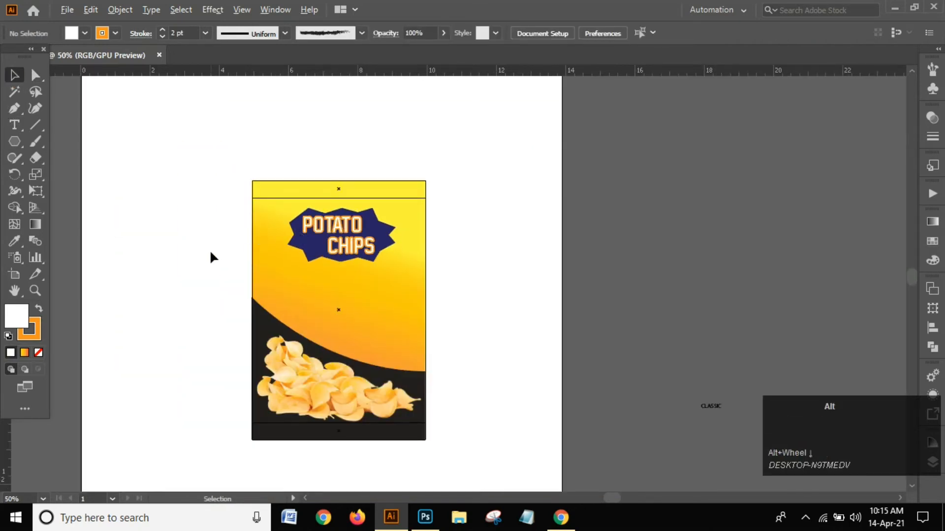
pyautogui.scroll(1, 211, 252)
pyautogui.scroll(1, 418, 217)
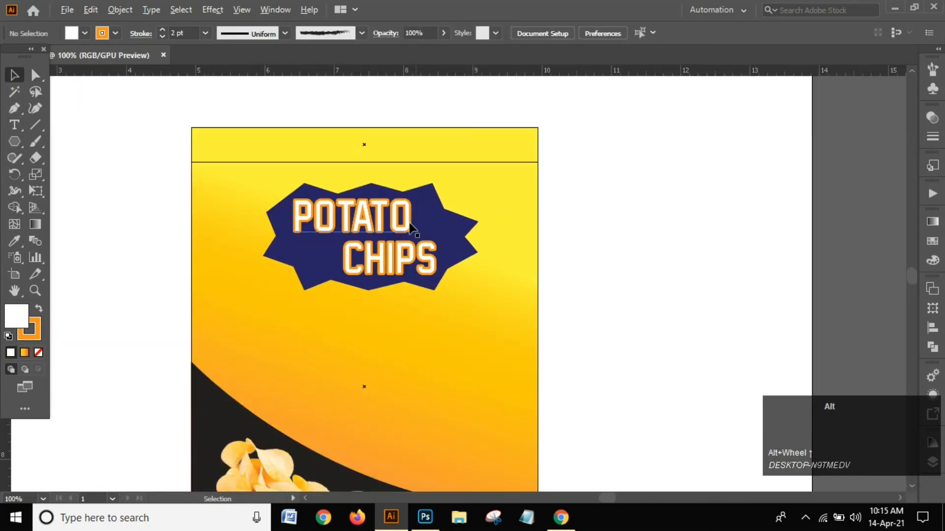
pyautogui.scroll(-1, 405, 225)
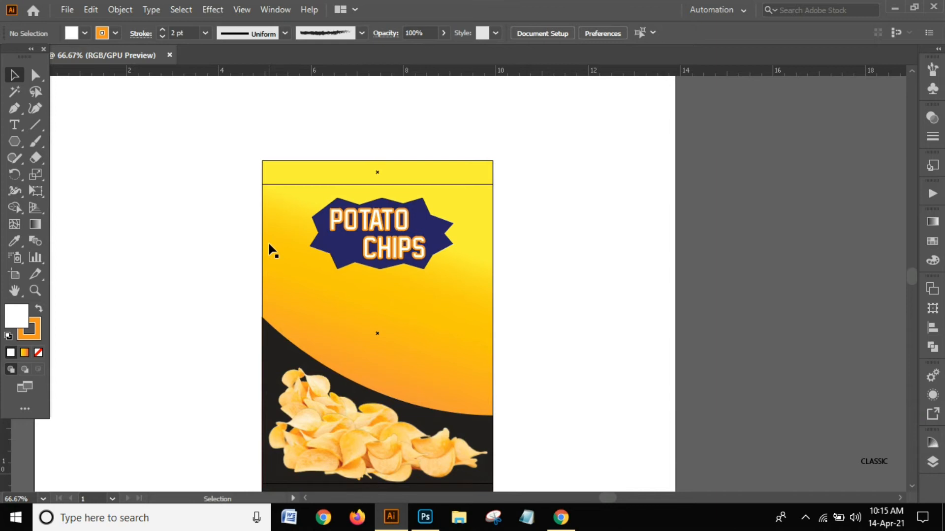
pyautogui.scroll(1, 411, 249)
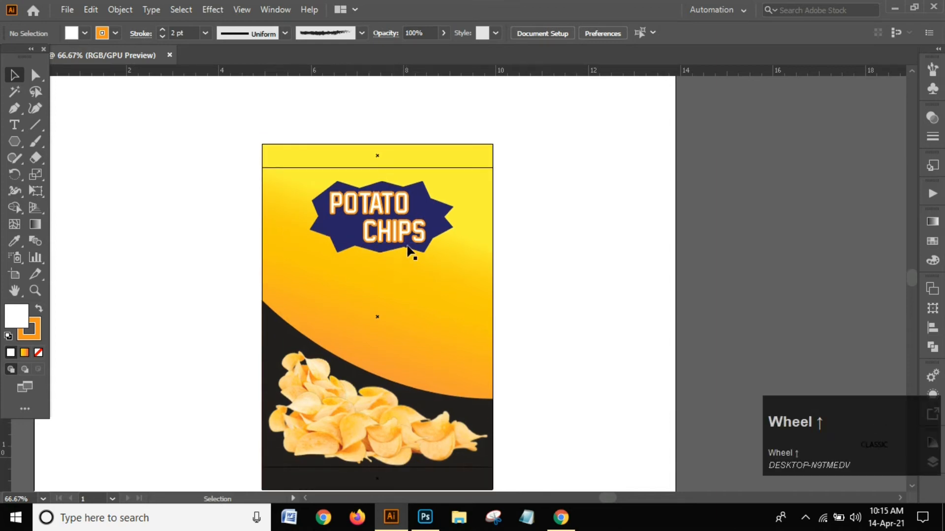
pyautogui.click(440, 241)
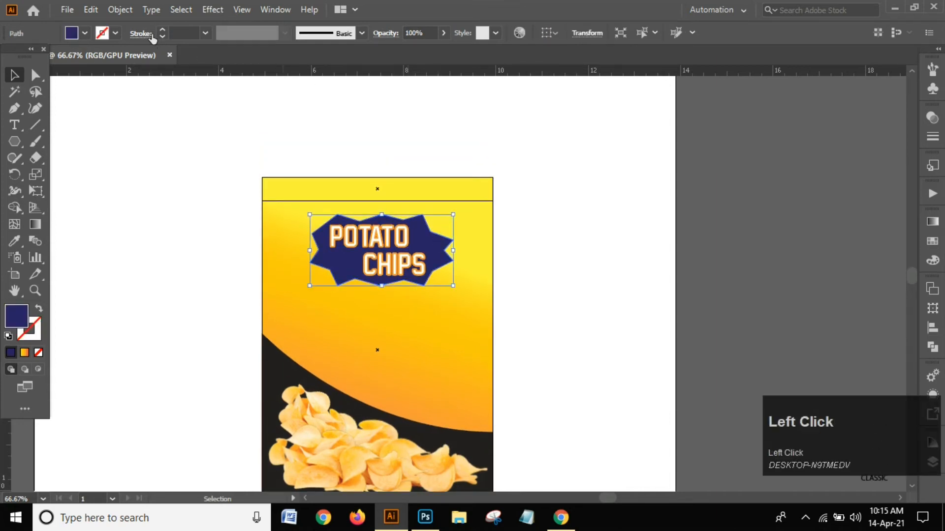
pyautogui.click(285, 33)
pyautogui.click(363, 33)
pyautogui.click(274, 103)
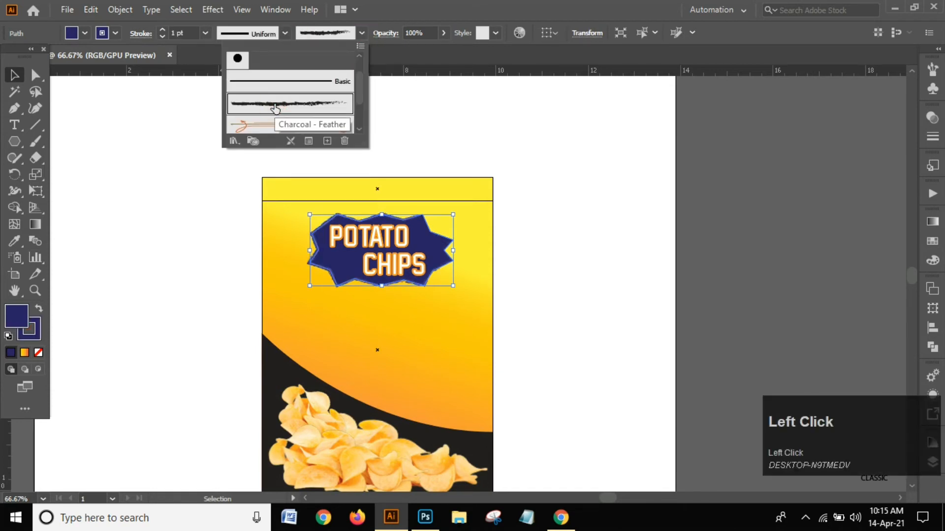
pyautogui.scroll(-2, 275, 119)
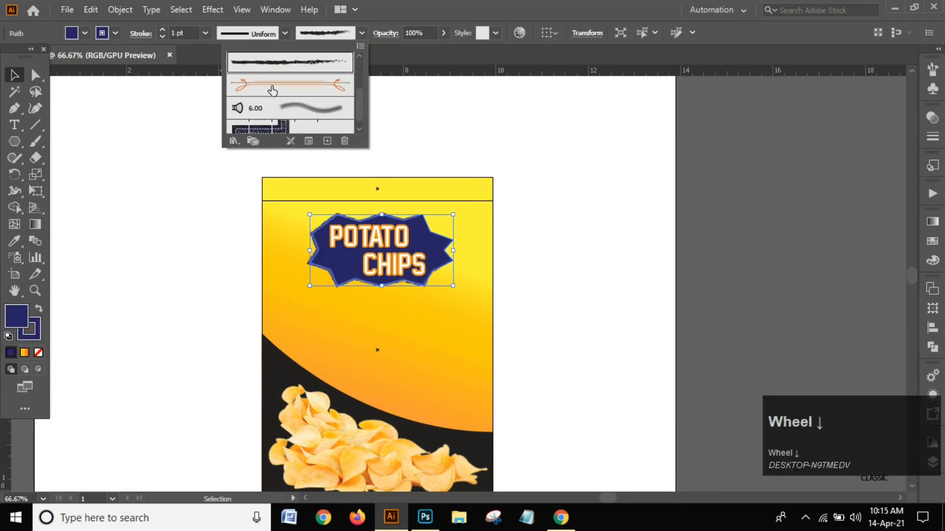
pyautogui.click(273, 91)
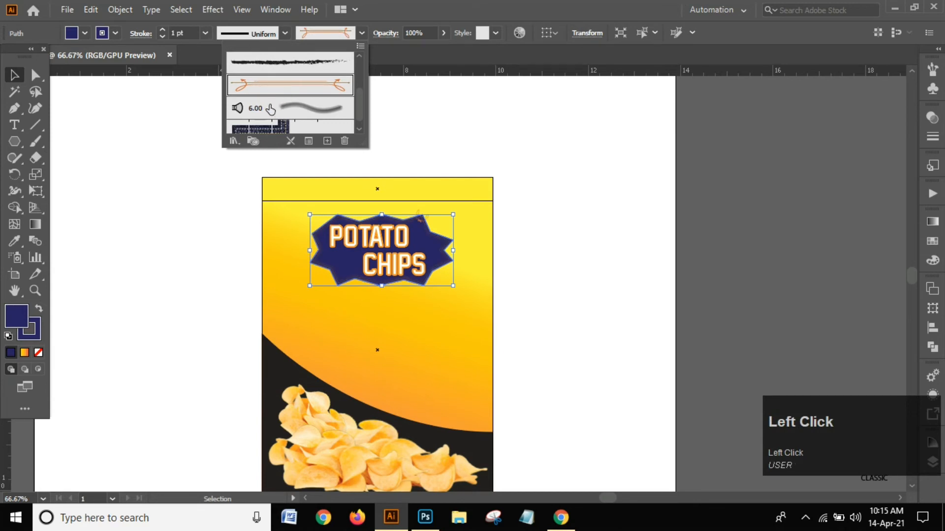
pyautogui.click(277, 110)
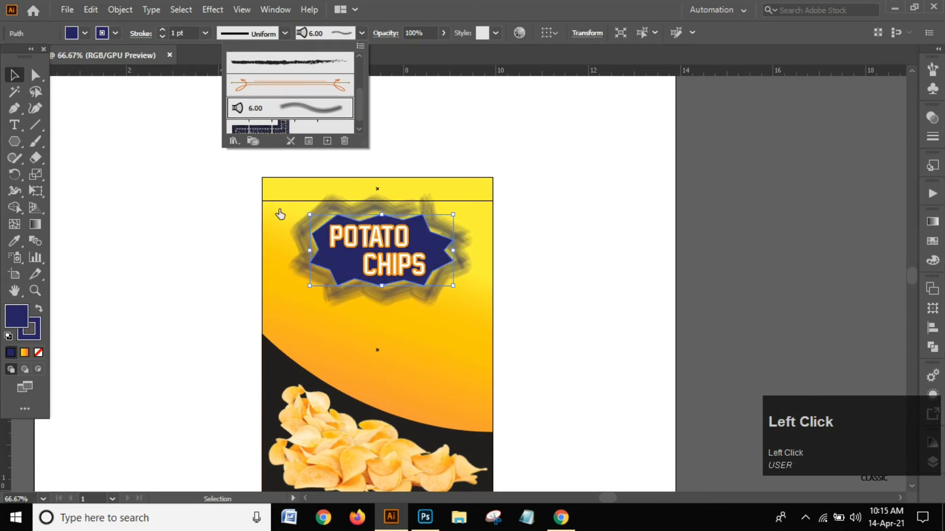
pyautogui.click(144, 222)
pyautogui.click(762, 201)
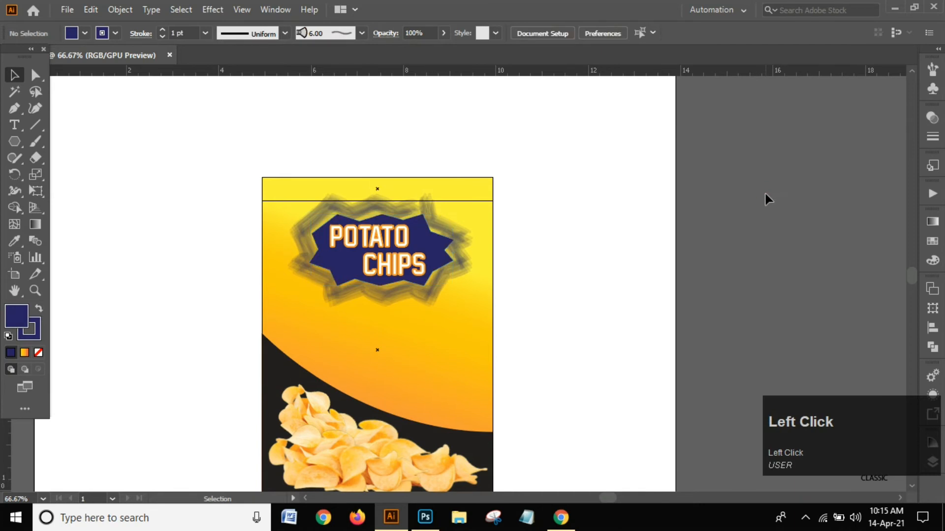
# Examine the badge's smoky brush outline up close and against the whole packet front
pyautogui.scroll(2, 361, 230)
pyautogui.scroll(-2, 364, 231)
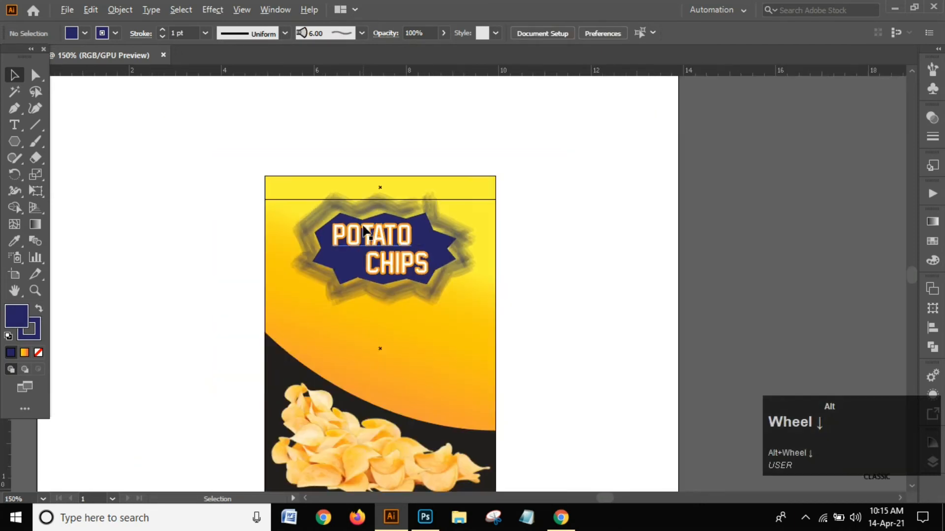
pyautogui.scroll(1, 319, 256)
pyautogui.scroll(-1, 296, 284)
pyautogui.scroll(1, 296, 277)
pyautogui.click(296, 272)
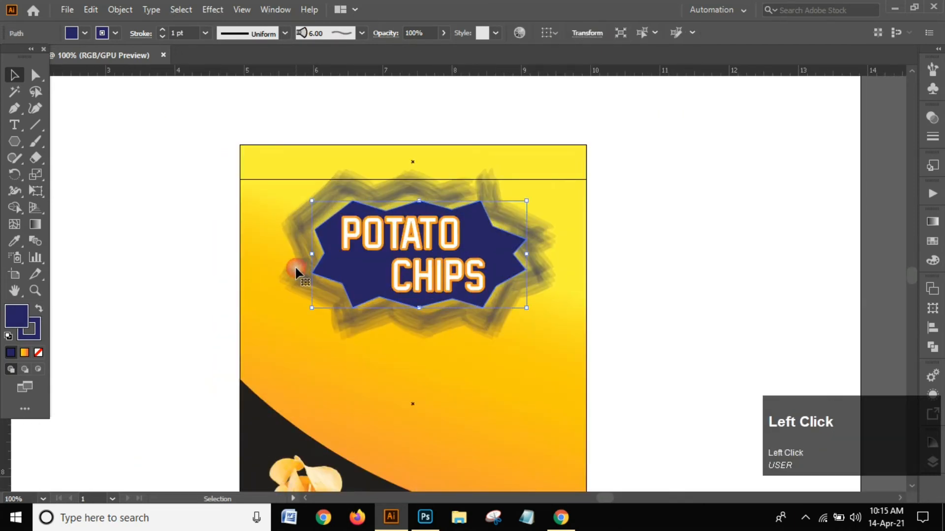
pyautogui.click(659, 216)
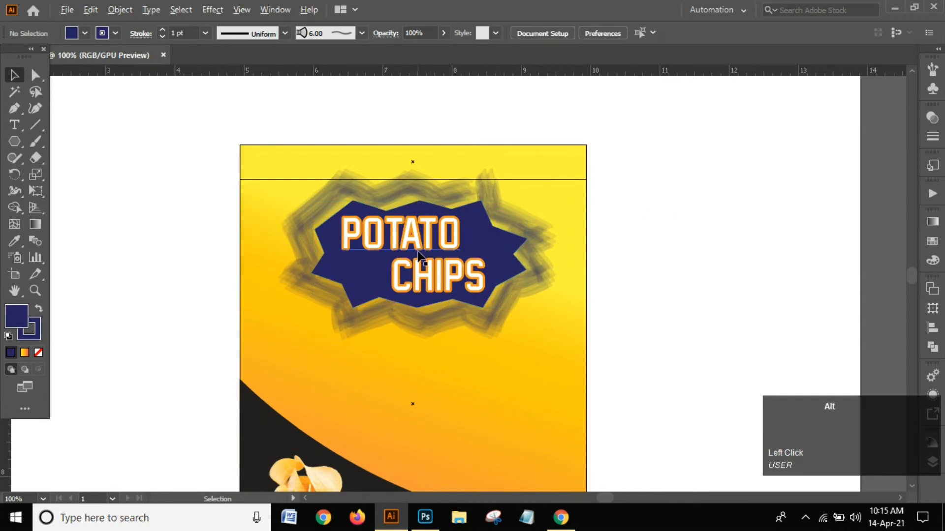
pyautogui.scroll(-2, 414, 248)
pyautogui.scroll(1, 358, 250)
pyautogui.scroll(-2, 354, 251)
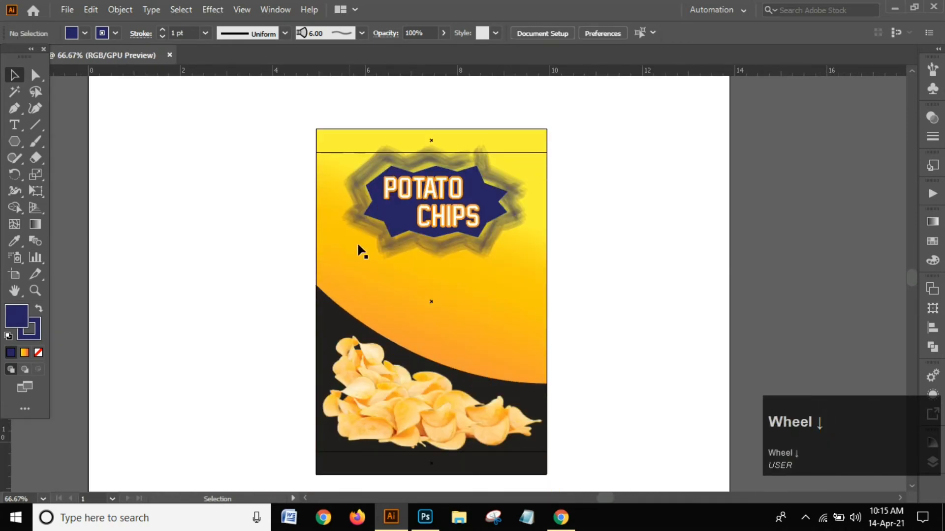
pyautogui.scroll(1, 505, 189)
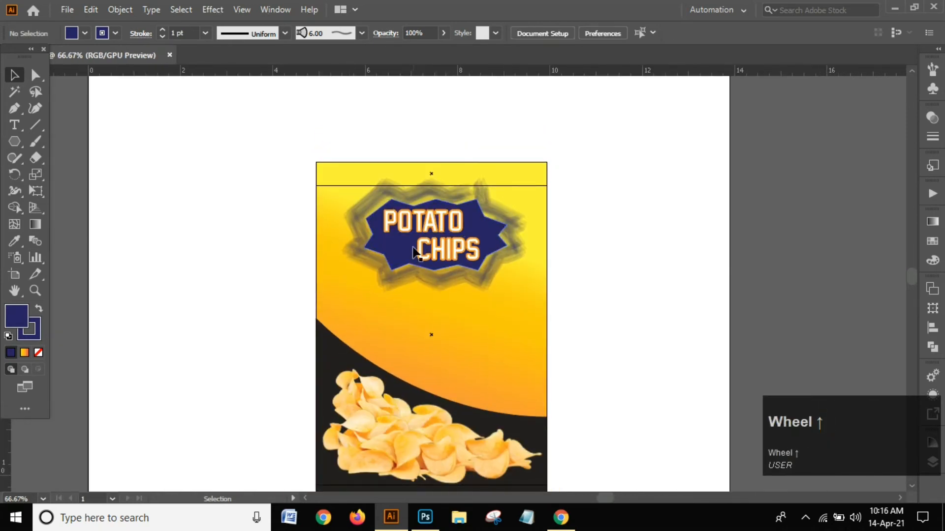
pyautogui.scroll(-1, 400, 300)
pyautogui.scroll(1, 404, 294)
pyautogui.scroll(1, 637, 266)
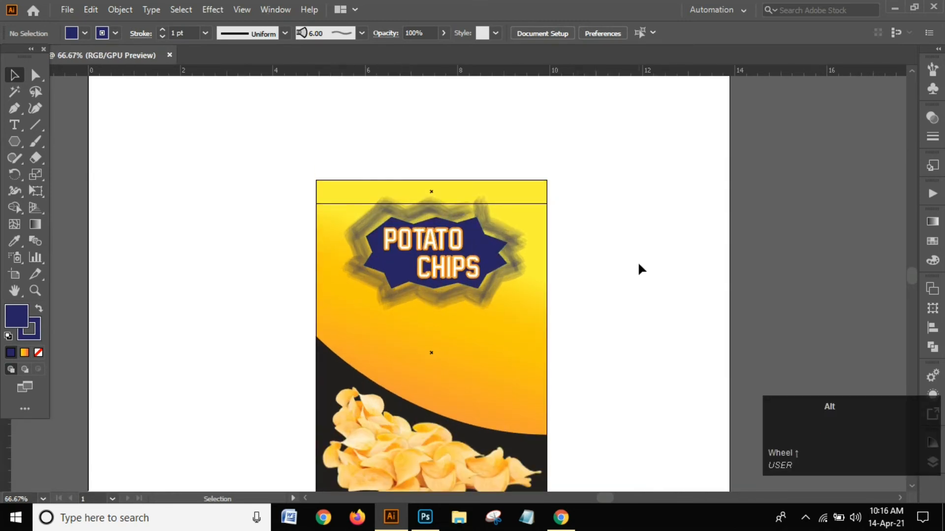
# Enlarge the small CLASSIC text beside the artboard to about 59.26 pt and place it just left of the packet
pyautogui.scroll(-2, 660, 261)
pyautogui.scroll(-1, 766, 332)
pyautogui.scroll(2, 689, 354)
pyautogui.click(728, 359)
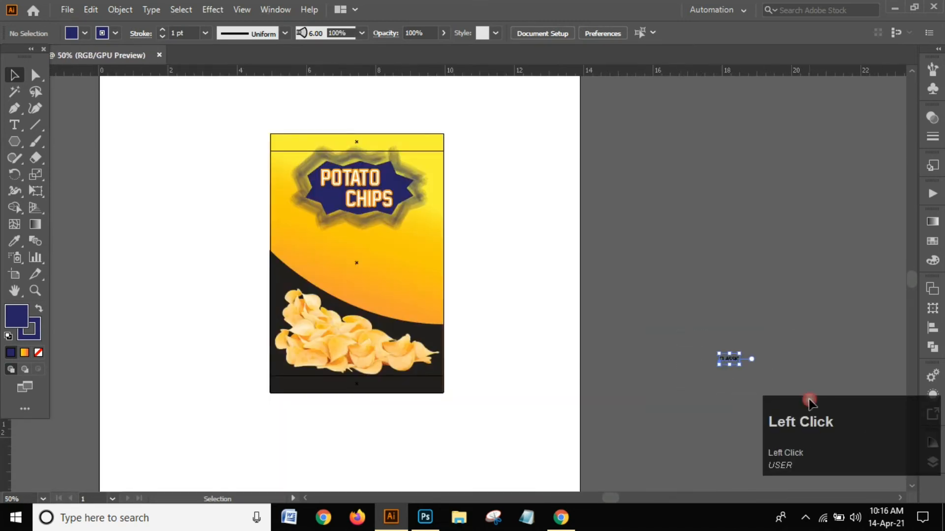
pyautogui.keyDown('shift'); pyautogui.click(738, 353); pyautogui.keyUp('shift')
pyautogui.moveTo(740, 353); pyautogui.dragTo(810, 268)
pyautogui.moveTo(762, 348); pyautogui.dragTo(215, 268)
pyautogui.click(717, 196)
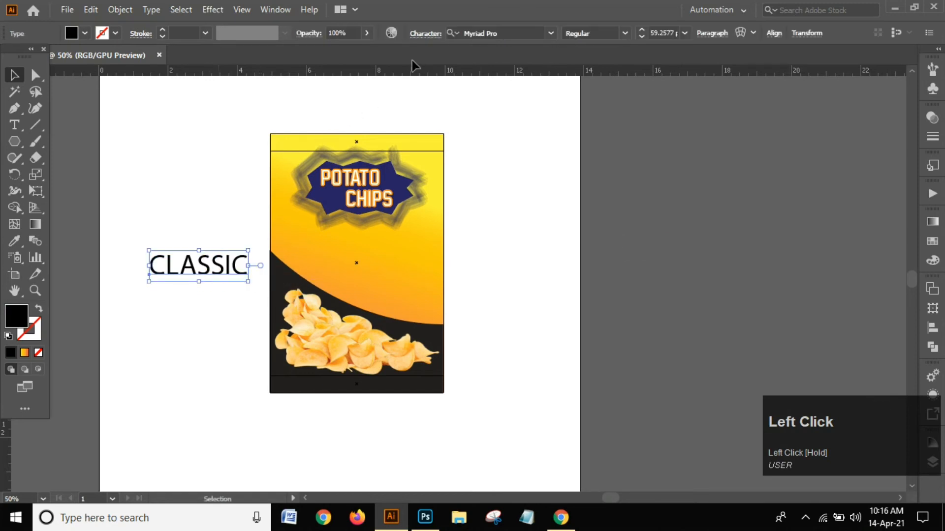
# Set the CLASSIC text in the ACETONE font and move it onto the empty canvas outside the artboard
pyautogui.click(551, 33)
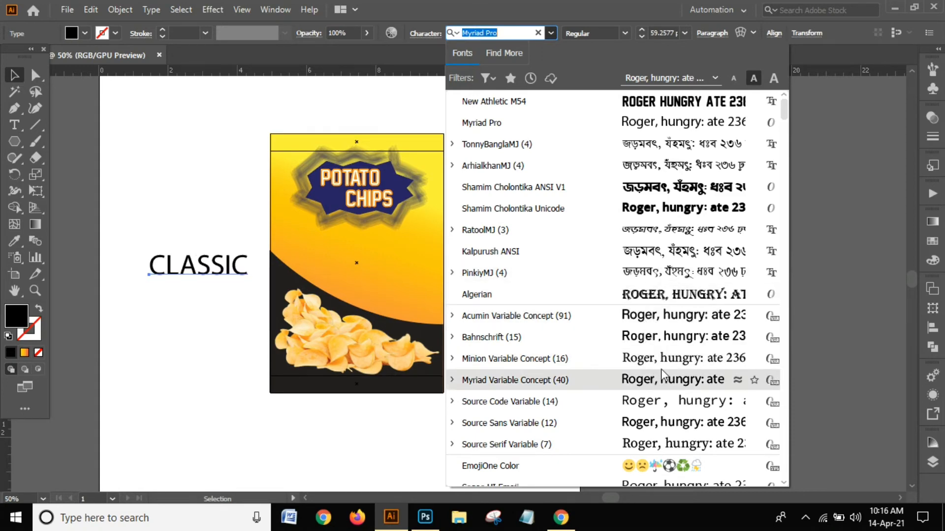
pyautogui.scroll(-3, 663, 375)
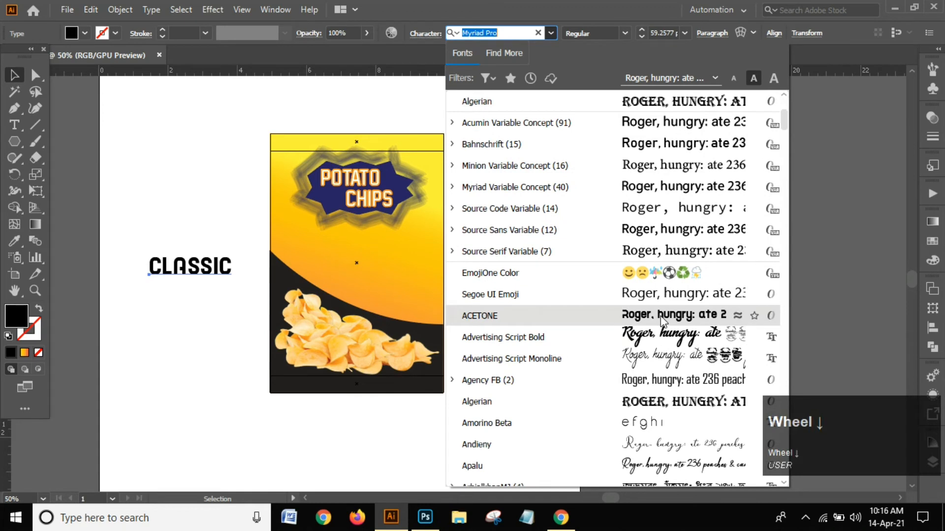
pyautogui.click(663, 321)
pyautogui.click(194, 327)
pyautogui.moveTo(194, 327); pyautogui.dragTo(398, 325)
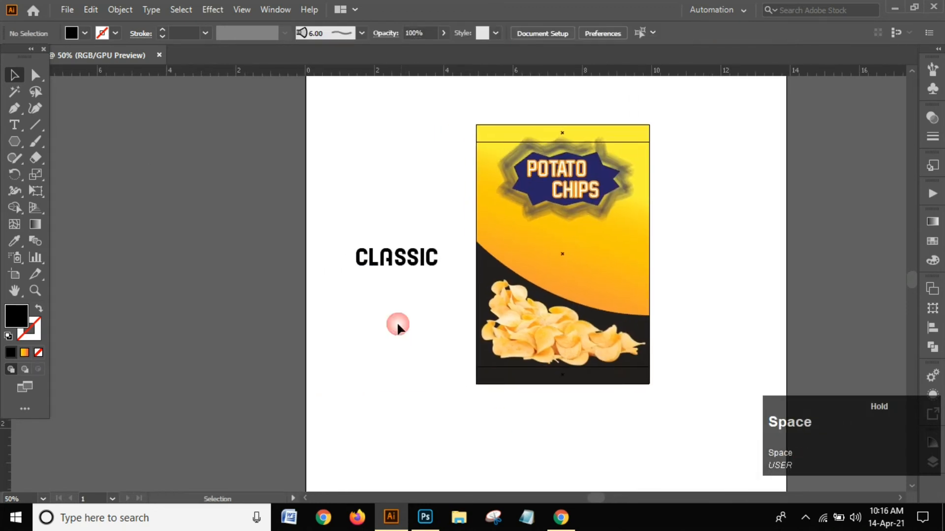
pyautogui.moveTo(396, 260); pyautogui.dragTo(234, 260)
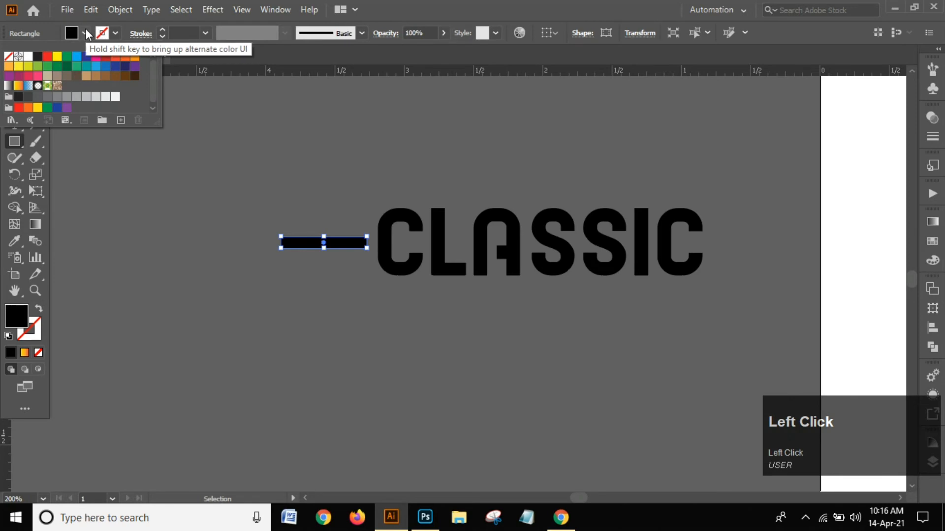
# Undo the black rectangle beside CLASSIC and draw a horizontal Pen line about 0.63 in long before the C
pyautogui.click(85, 33)
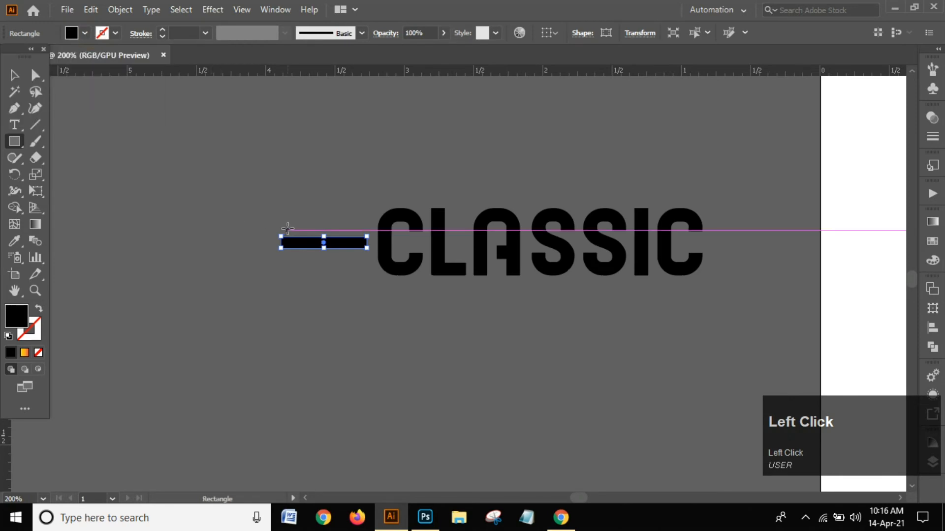
pyautogui.hotkey('ctrl', 'z')
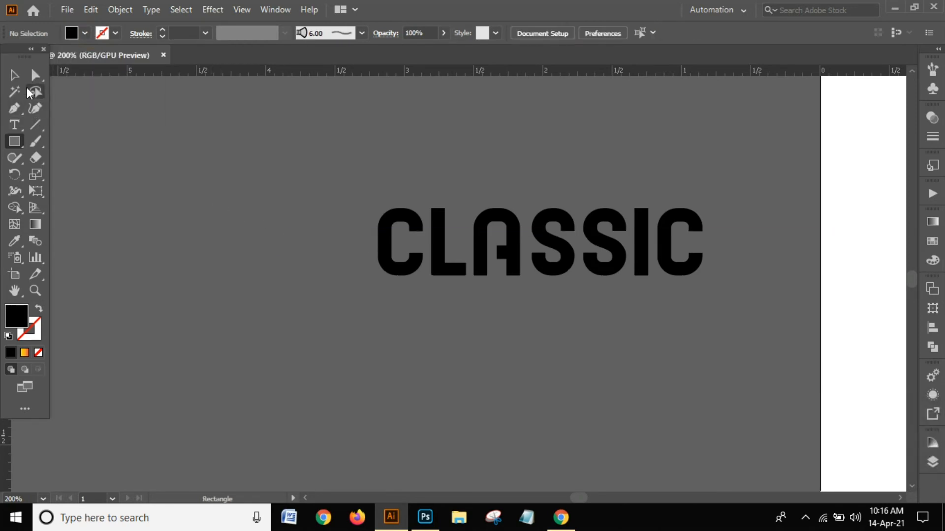
pyautogui.click(12, 110)
pyautogui.keyDown('shift'); pyautogui.click(253, 248); pyautogui.keyUp('shift')
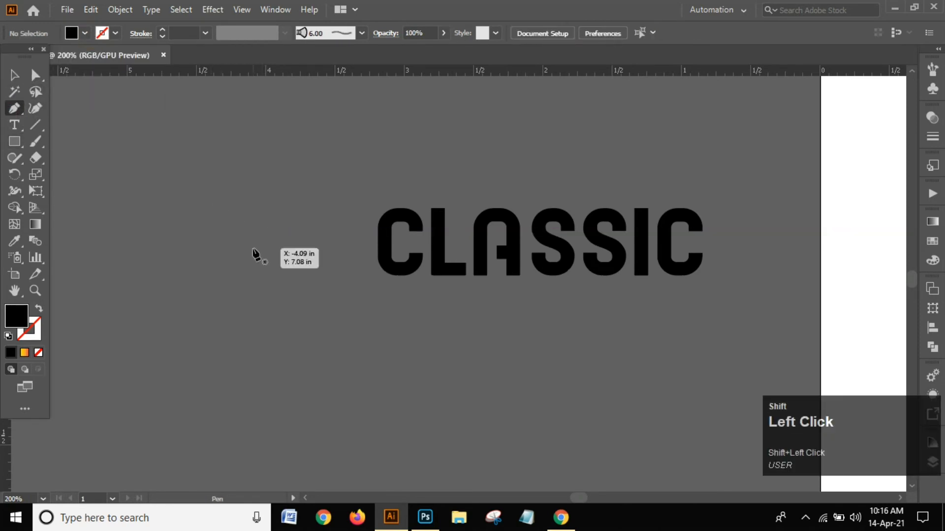
pyautogui.click(340, 248)
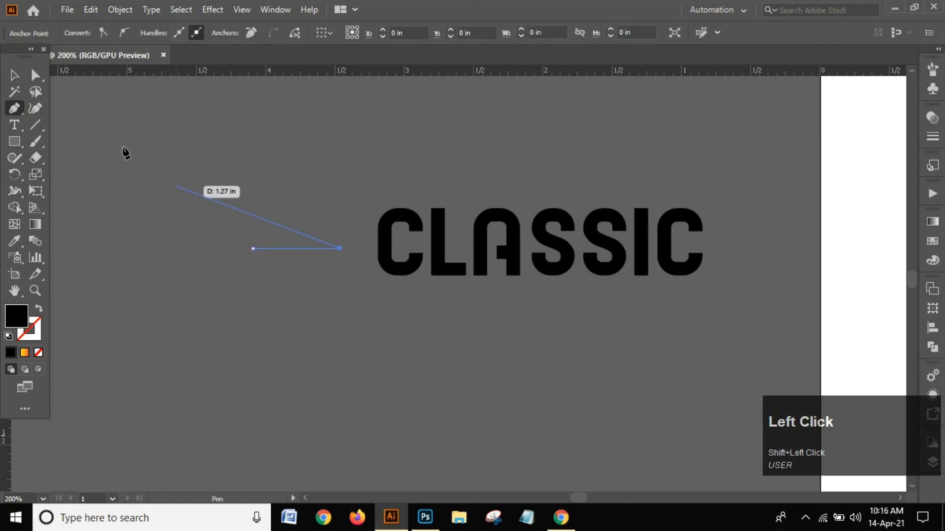
pyautogui.click(19, 81)
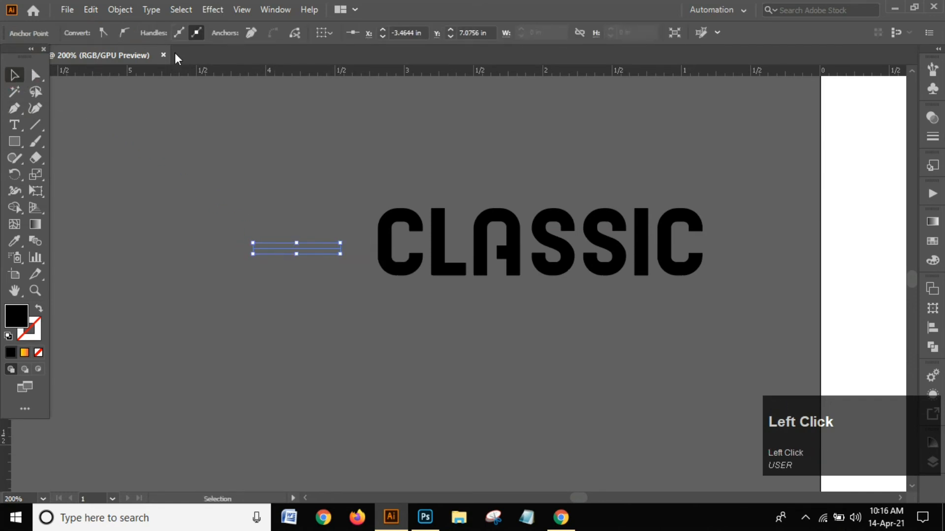
pyautogui.click(146, 164)
# Give the line a 5 pt navy stroke and apply a tapered, leaf-shaped width profile to it
pyautogui.click(295, 260)
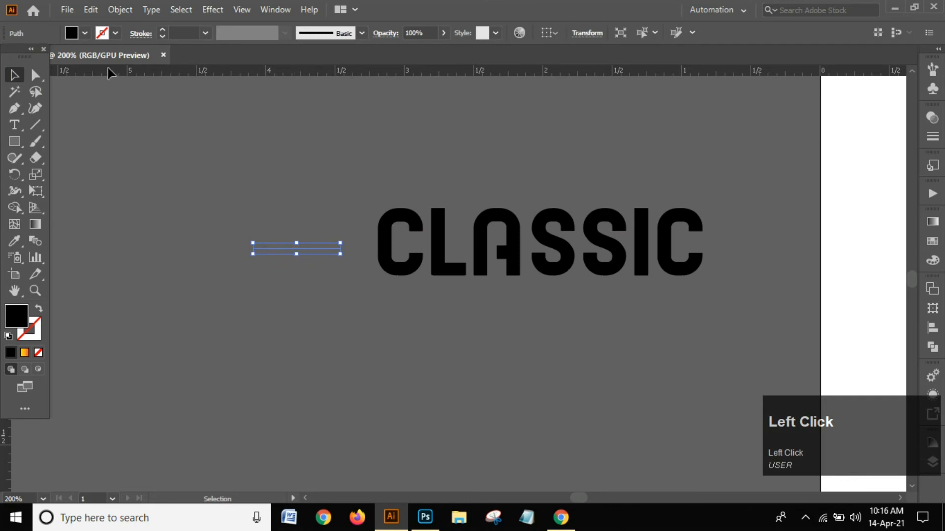
pyautogui.click(167, 28)
pyautogui.click(166, 28)
pyautogui.click(166, 28)
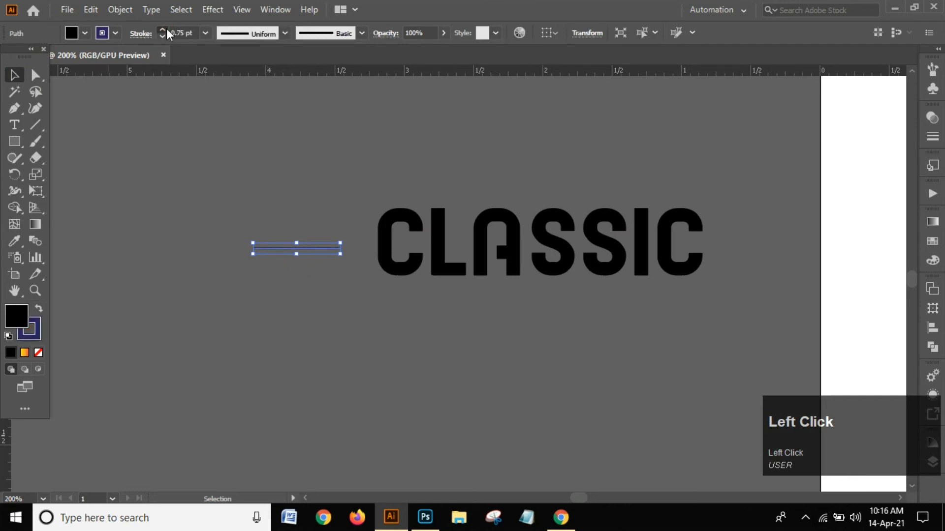
pyautogui.click(167, 29)
pyautogui.click(167, 28)
pyautogui.click(166, 29)
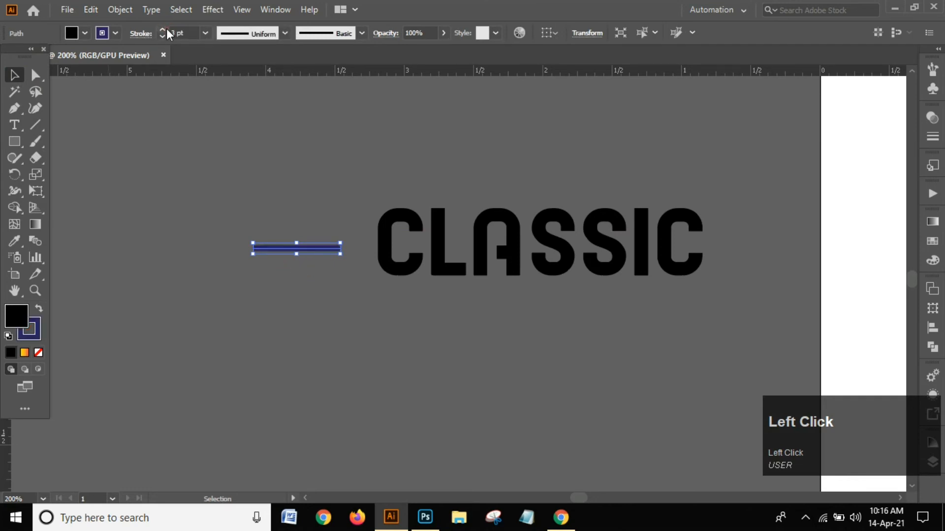
pyautogui.click(285, 32)
pyautogui.click(250, 162)
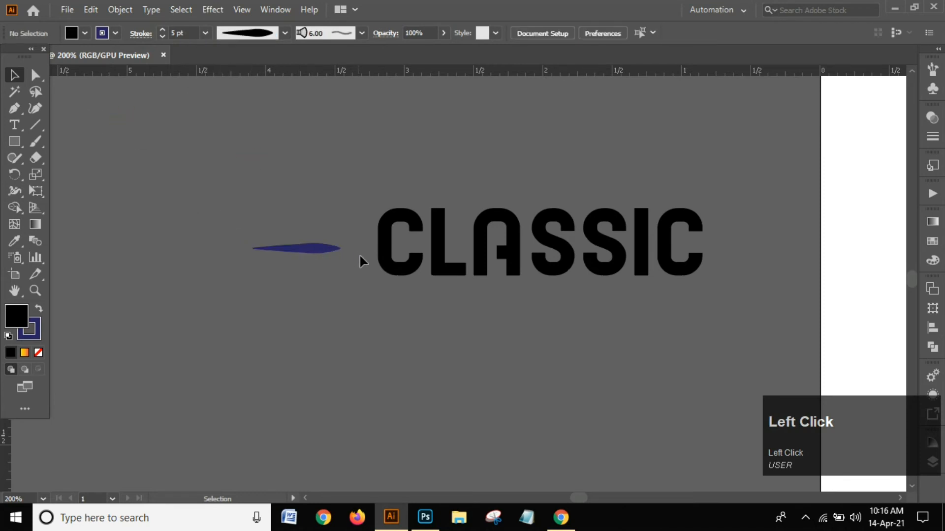
# Try matching the tapered line to CLASSIC with the Eyedropper, undo it, and set the line's stroke colour to black
pyautogui.click(293, 250)
pyautogui.click(18, 239)
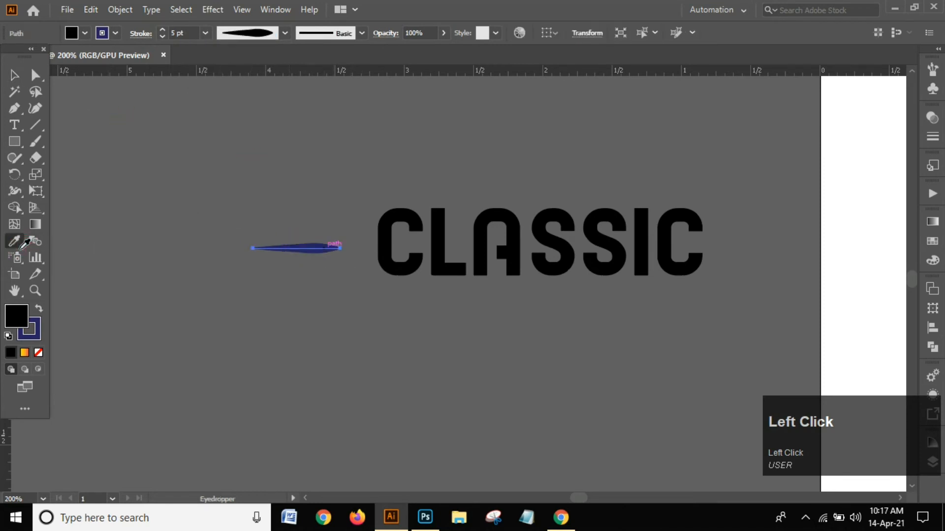
pyautogui.click(380, 245)
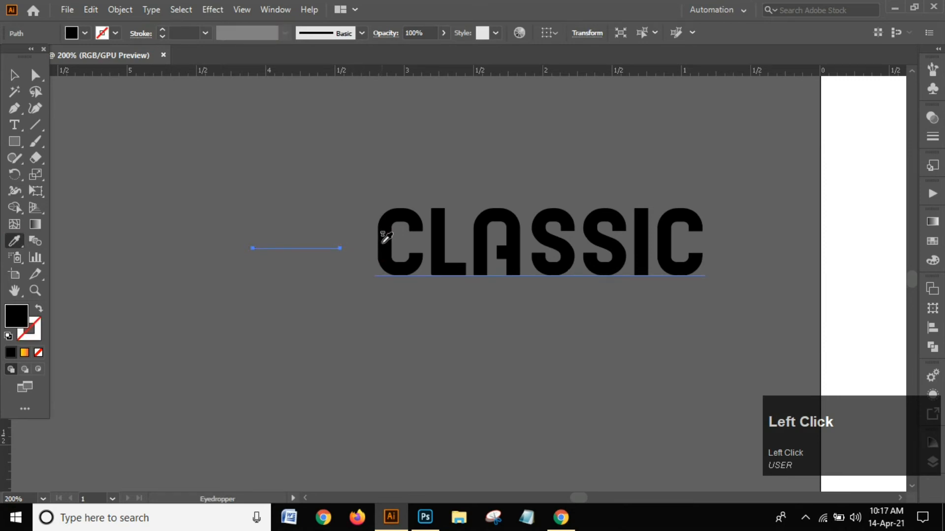
pyautogui.hotkey('ctrl', 'z')
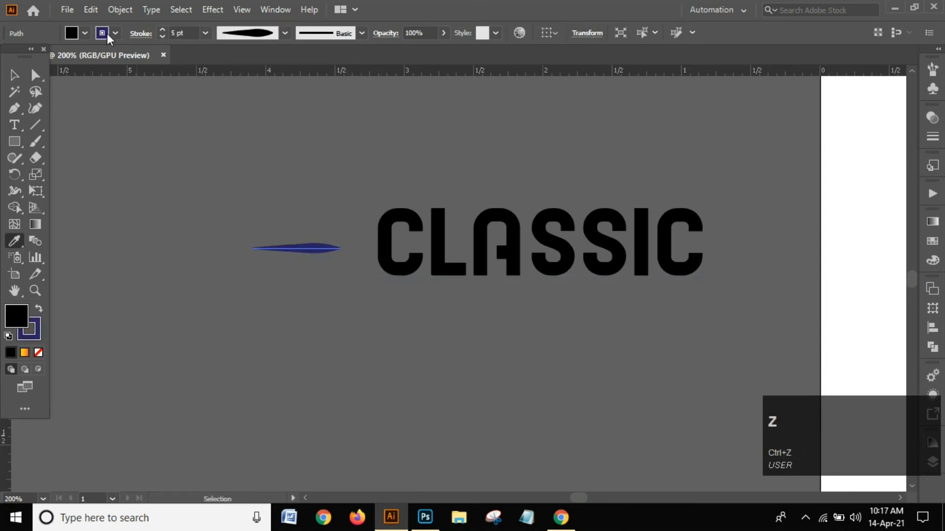
pyautogui.click(107, 33)
pyautogui.click(38, 58)
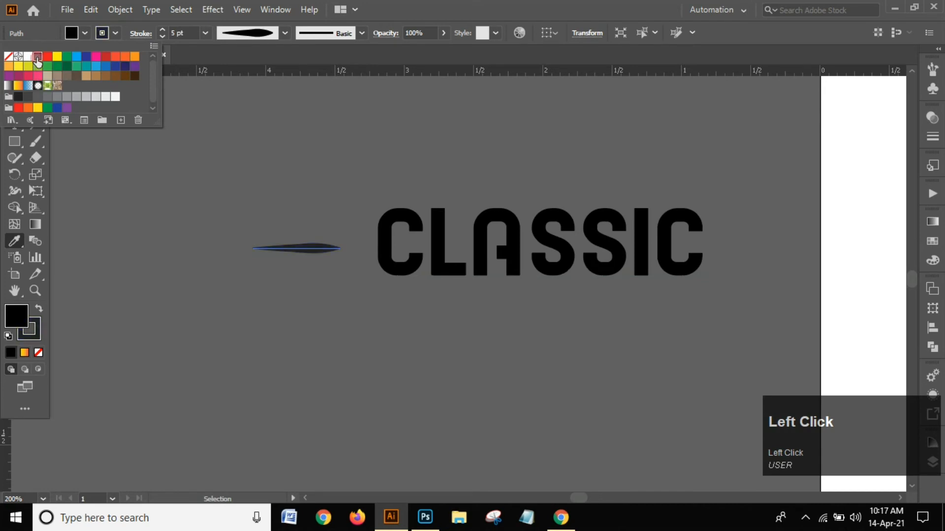
# Remove the tapered line's fill and undo the stray Eyedropper sample from the empty canvas
pyautogui.click(84, 33)
pyautogui.click(84, 34)
pyautogui.click(9, 57)
pyautogui.click(168, 139)
pyautogui.click(226, 148)
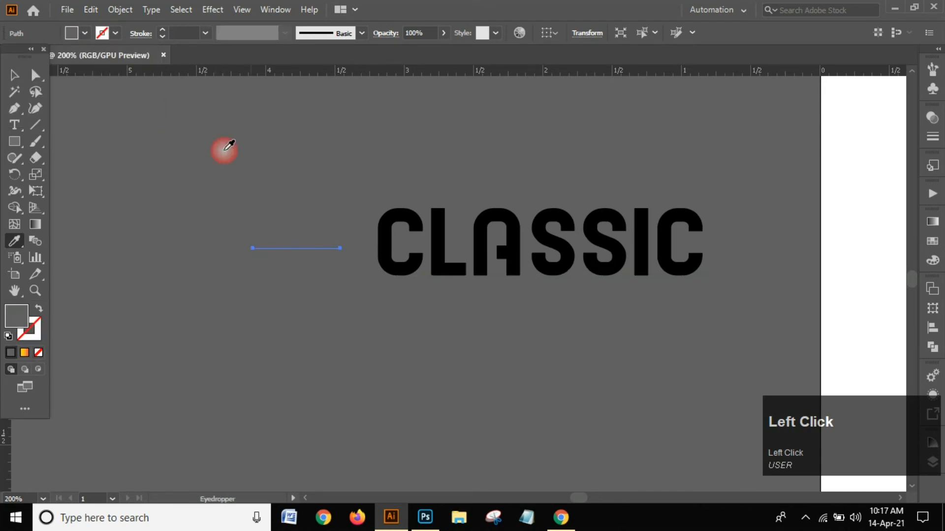
pyautogui.hotkey('ctrl', 'z')
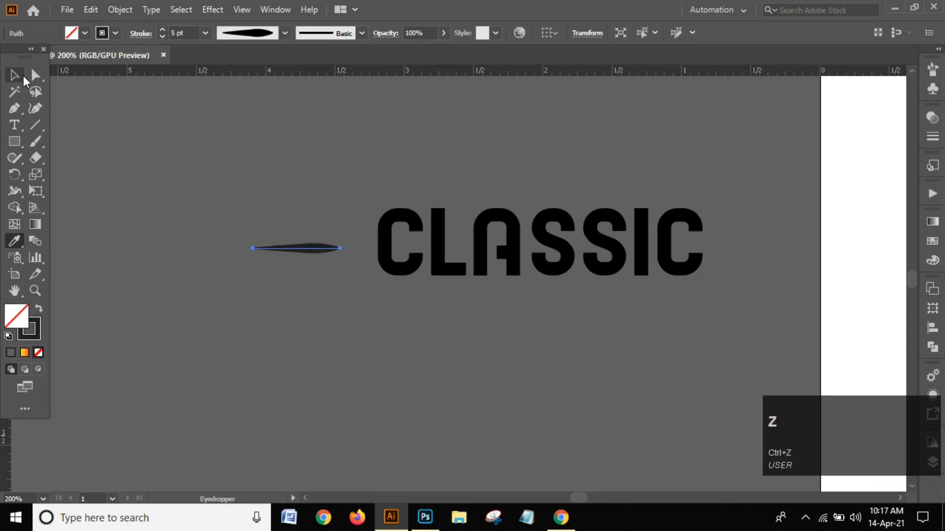
# Enlarge the tapered line proportionally toward the C of CLASSIC and expand its appearance into a filled shape
pyautogui.hotkey('ctrl', '=')
pyautogui.click(291, 242)
pyautogui.moveTo(315, 228)
pyautogui.mouseDown()
pyautogui.moveTo(368, 270)
pyautogui.moveTo(301, 231)
pyautogui.moveTo(361, 212)
pyautogui.moveTo(352, 210)
pyautogui.mouseUp()
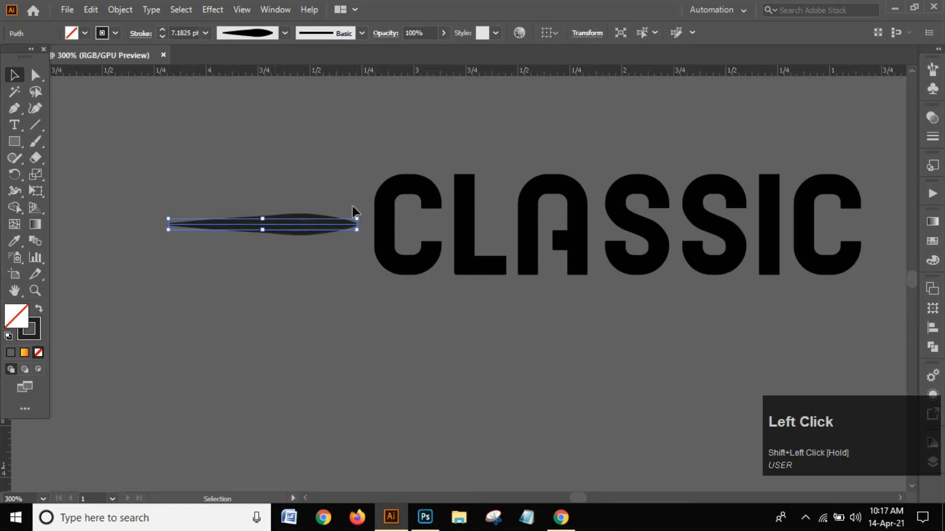
pyautogui.click(119, 10)
pyautogui.click(181, 182)
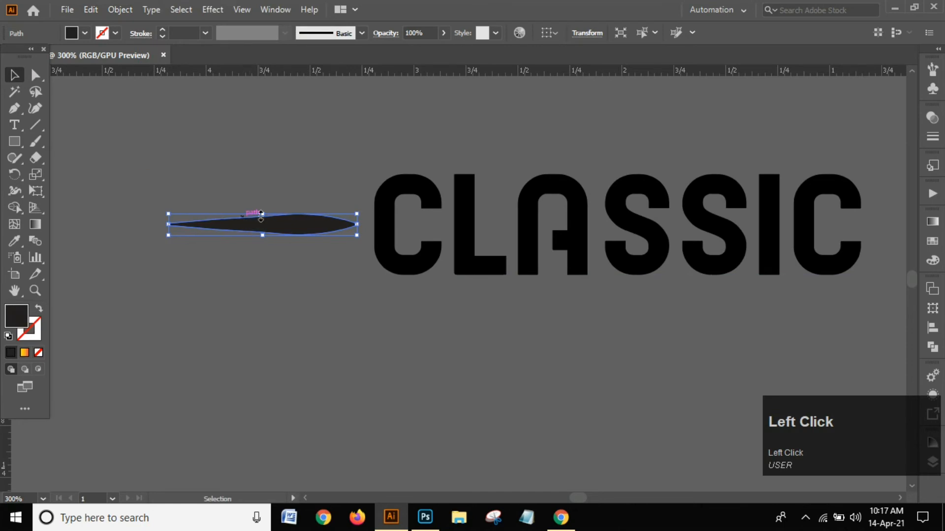
# Match the expanded leaf shape's fill to the black CLASSIC lettering with the Eyedropper
pyautogui.click(14, 240)
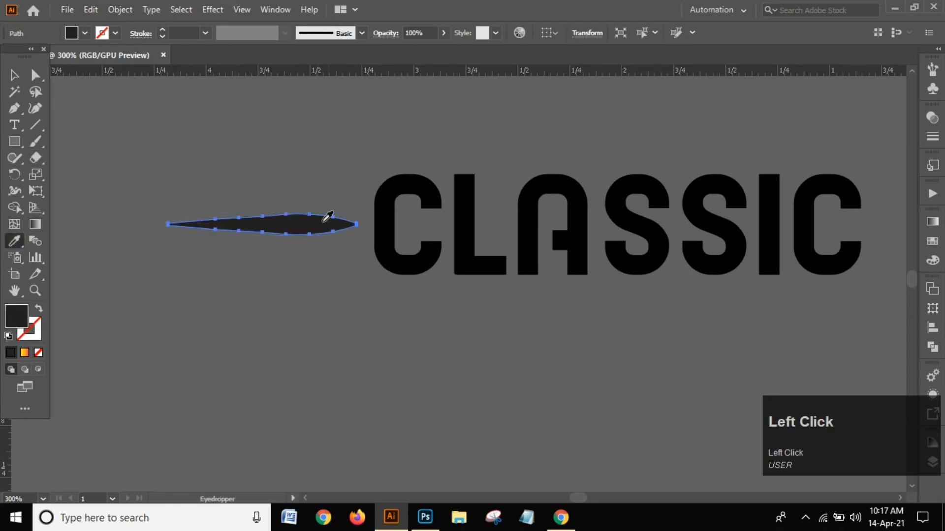
pyautogui.click(388, 202)
pyautogui.click(15, 75)
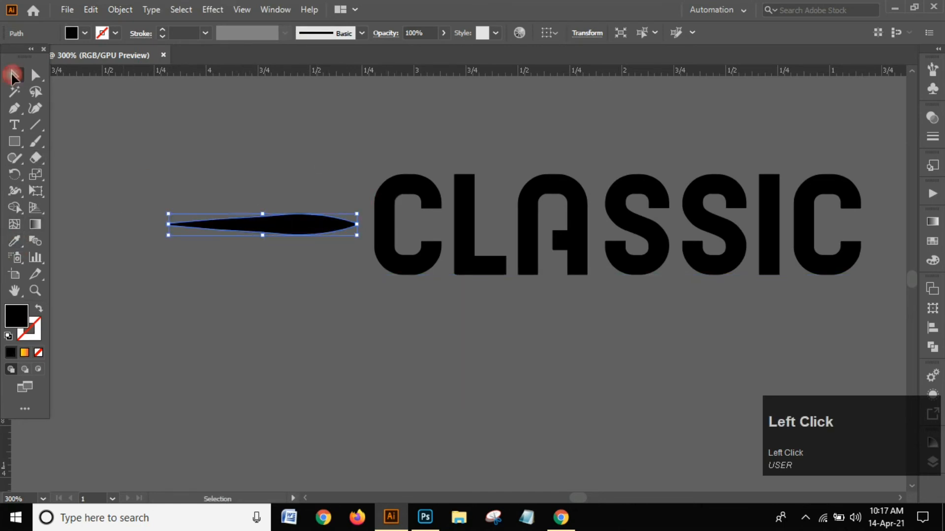
pyautogui.click(135, 117)
# Make a reflected copy of the leaf shape across the vertical axis and place it level after CLASSIC's final C
pyautogui.keyDown('alt'); pyautogui.scroll(-3, 135, 116); pyautogui.keyUp('alt')
pyautogui.keyDown('alt'); pyautogui.scroll(2, 189, 187); pyautogui.keyUp('alt')
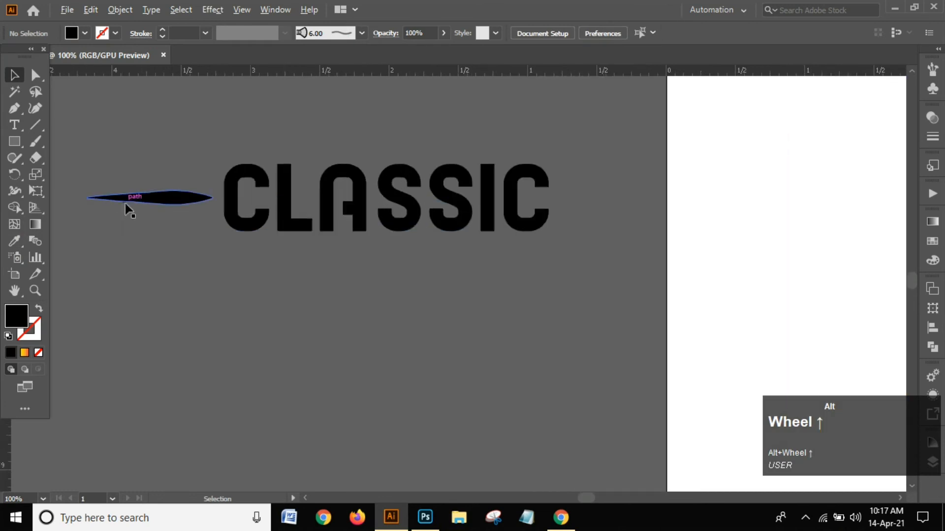
pyautogui.rightClick(155, 199)
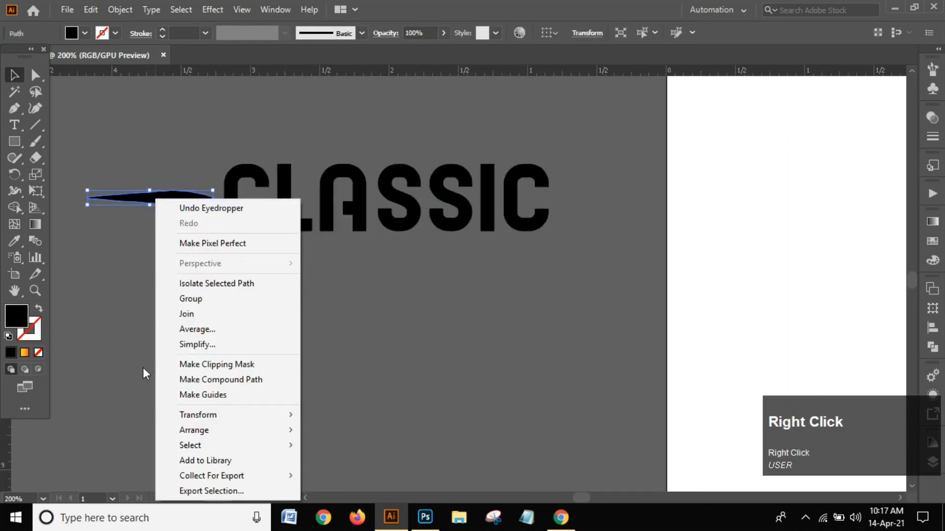
pyautogui.click(215, 417)
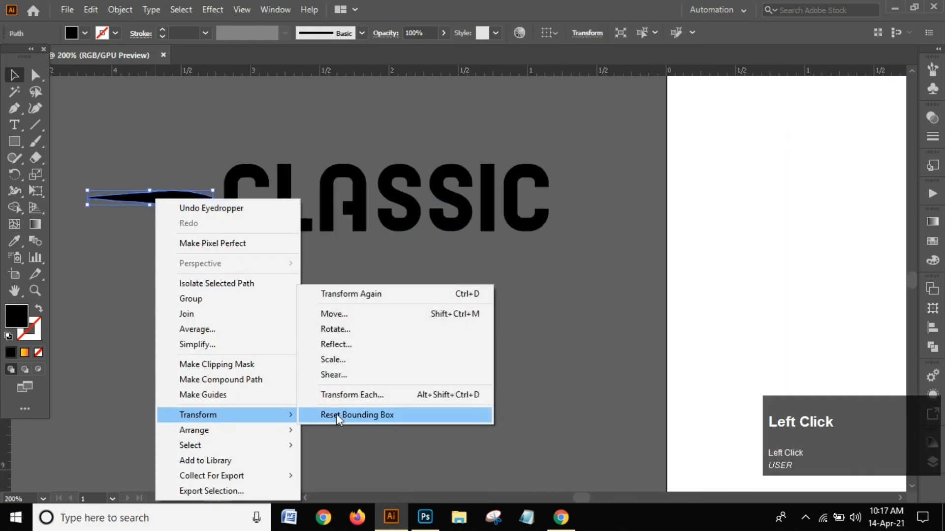
pyautogui.click(334, 344)
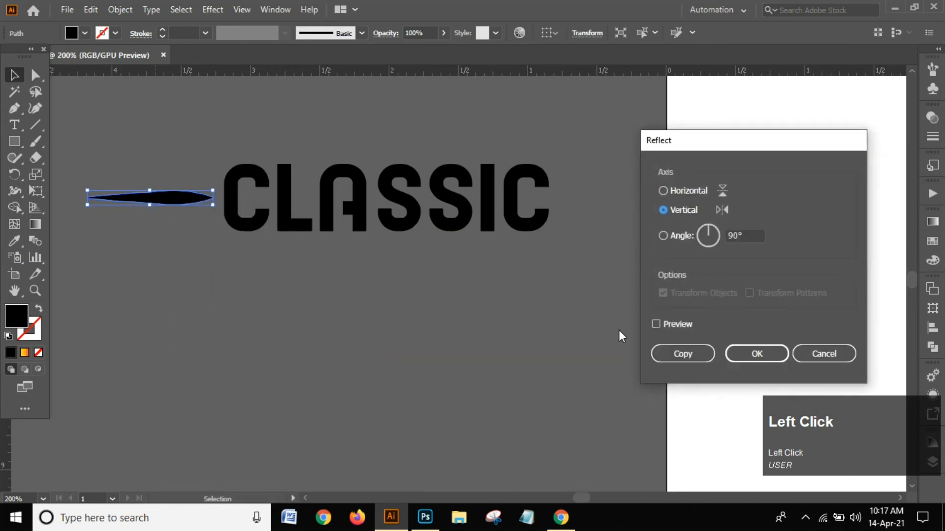
pyautogui.click(656, 324)
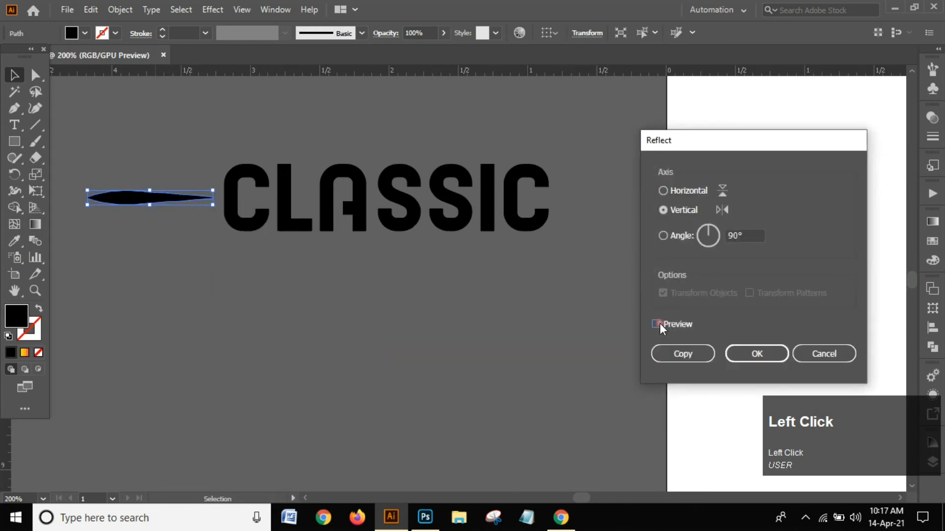
pyautogui.click(682, 354)
pyautogui.moveTo(126, 197); pyautogui.dragTo(595, 195)
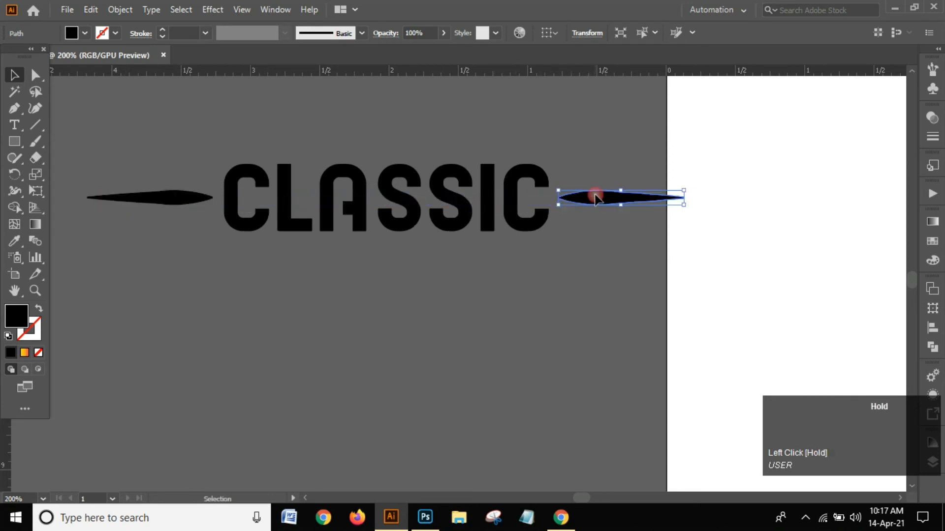
pyautogui.click(380, 137)
pyautogui.keyDown('alt'); pyautogui.scroll(-1, 311, 207); pyautogui.keyUp('alt')
pyautogui.keyDown('alt'); pyautogui.scroll(3, 202, 207); pyautogui.keyUp('alt')
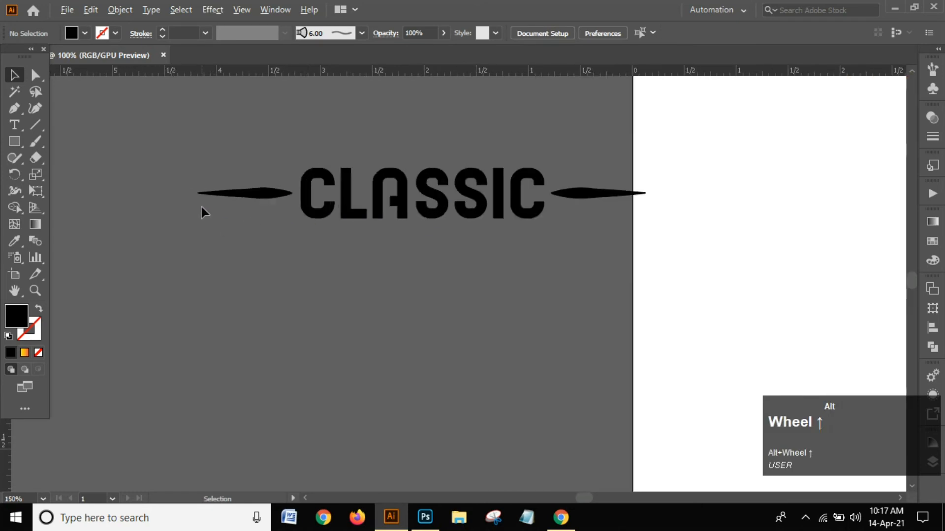
pyautogui.moveTo(290, 196); pyautogui.dragTo(463, 260)
pyautogui.click(300, 243)
pyautogui.keyDown('alt'); pyautogui.scroll(-4, 331, 226); pyautogui.keyUp('alt')
pyautogui.keyDown('alt'); pyautogui.scroll(-2, 331, 225); pyautogui.keyUp('alt')
pyautogui.keyDown('alt'); pyautogui.scroll(2, 318, 215); pyautogui.keyUp('alt')
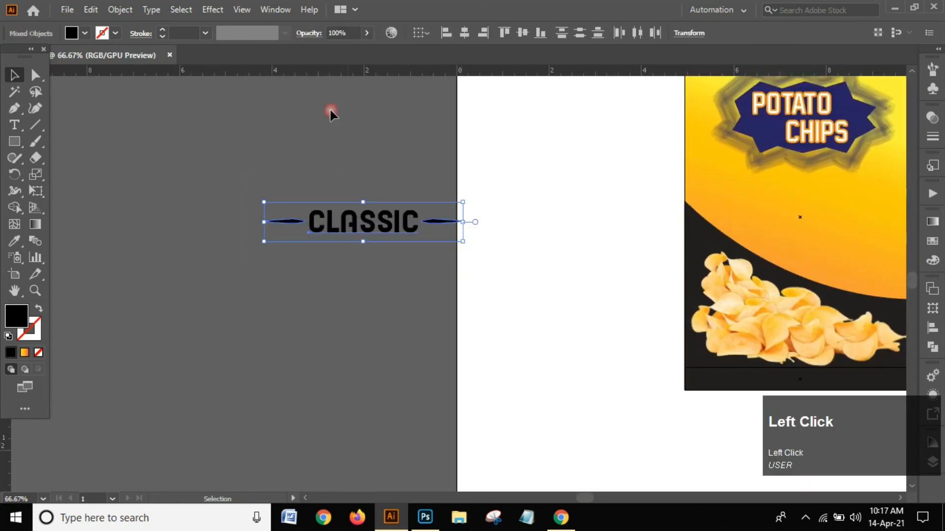
pyautogui.click(62, 199)
# Draw a black five-pointed star about 0.4 in wide above the CLASSIC text with the Star tool
pyautogui.rightClick(13, 142)
pyautogui.click(59, 209)
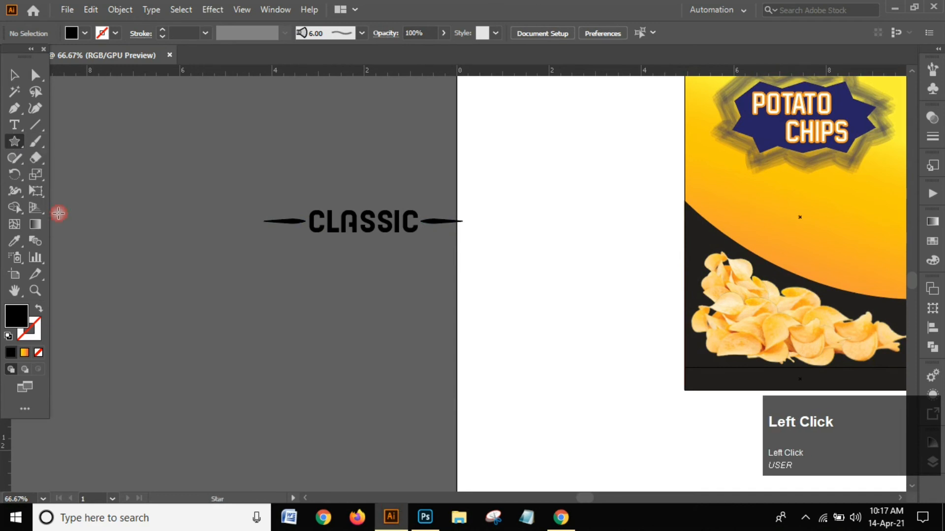
pyautogui.keyDown('alt'); pyautogui.scroll(2, 300, 166); pyautogui.keyUp('alt')
pyautogui.moveTo(294, 186); pyautogui.dragTo(344, 198)
pyautogui.click(14, 75)
pyautogui.click(118, 148)
pyautogui.keyDown('alt'); pyautogui.scroll(1, 310, 183); pyautogui.keyUp('alt')
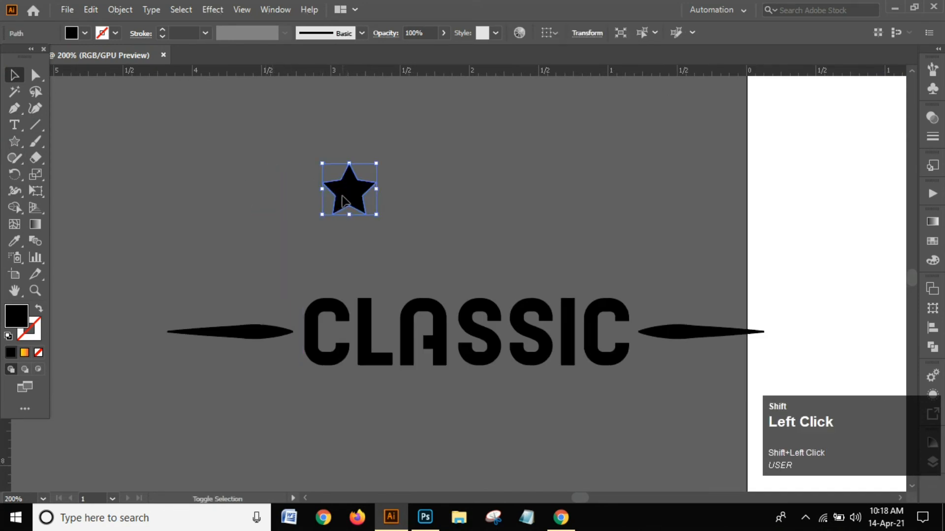
# Duplicate the star twice along the same level to form a row of three stars
pyautogui.keyDown('shift'); pyautogui.click(345, 198); pyautogui.keyUp('shift')
pyautogui.press('space')
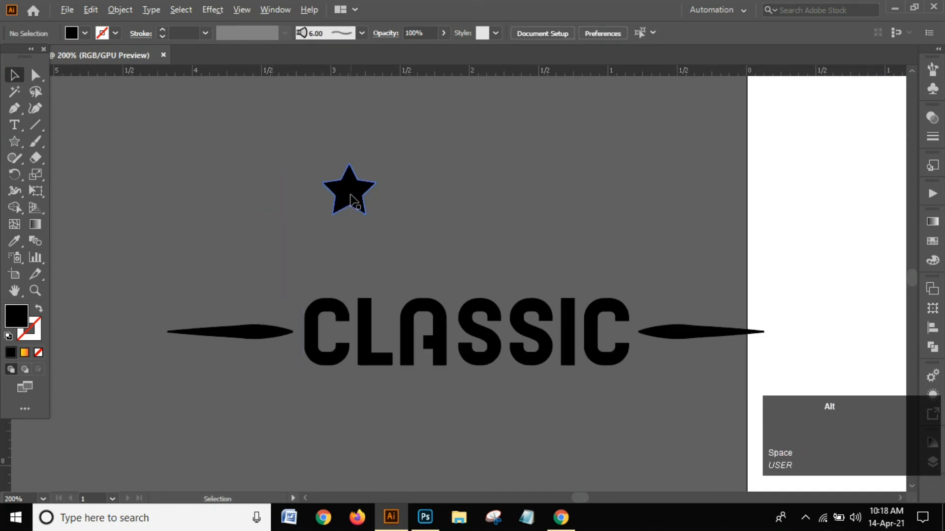
pyautogui.keyDown('alt'); pyautogui.click(350, 200); pyautogui.keyUp('alt')
pyautogui.moveTo(351, 199); pyautogui.dragTo(482, 199)
pyautogui.click(425, 138)
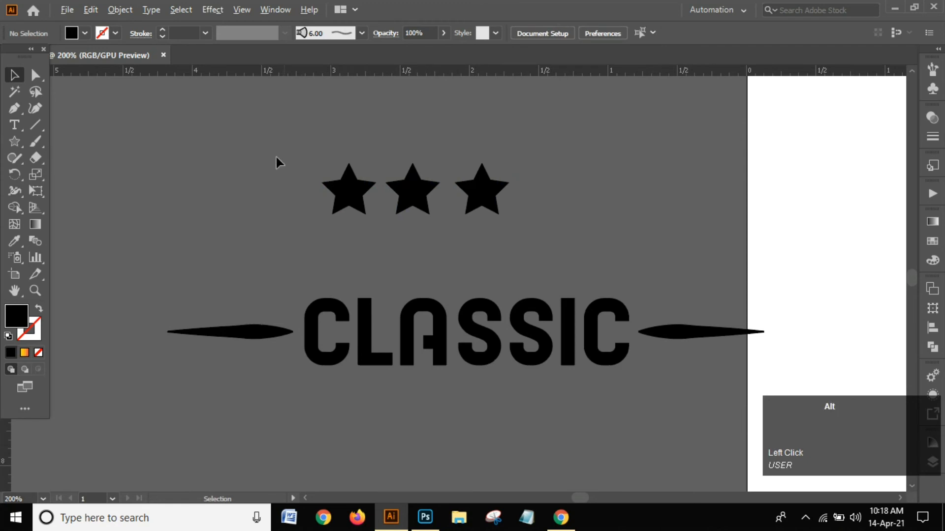
# Distribute the three stars evenly in the horizontal direction and move the row to just above CLASSIC
pyautogui.moveTo(238, 160); pyautogui.dragTo(561, 230)
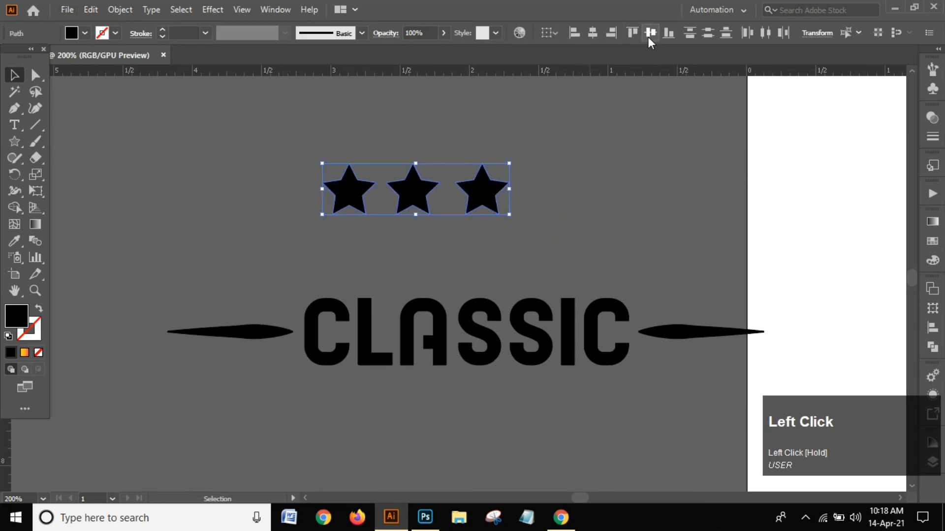
pyautogui.click(706, 34)
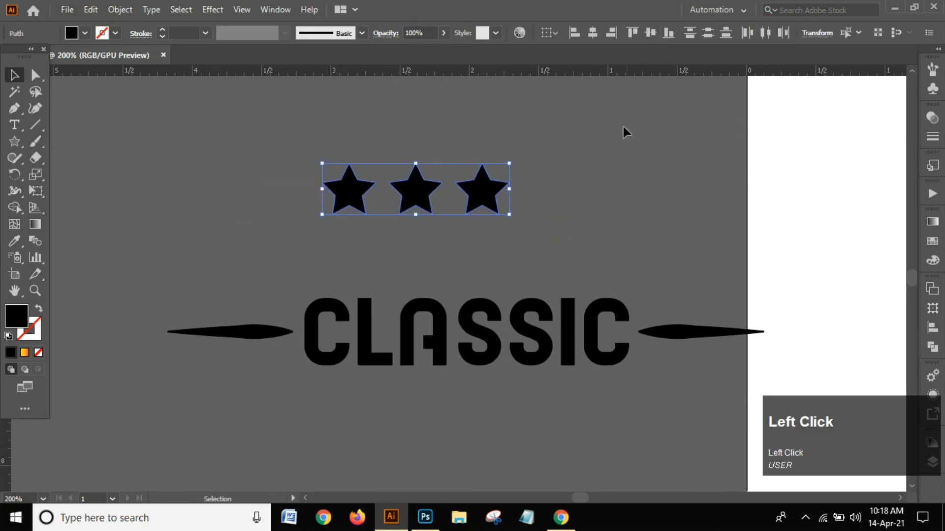
pyautogui.click(605, 133)
pyautogui.moveTo(266, 130); pyautogui.dragTo(604, 236)
pyautogui.moveTo(481, 196); pyautogui.dragTo(529, 254)
pyautogui.click(451, 193)
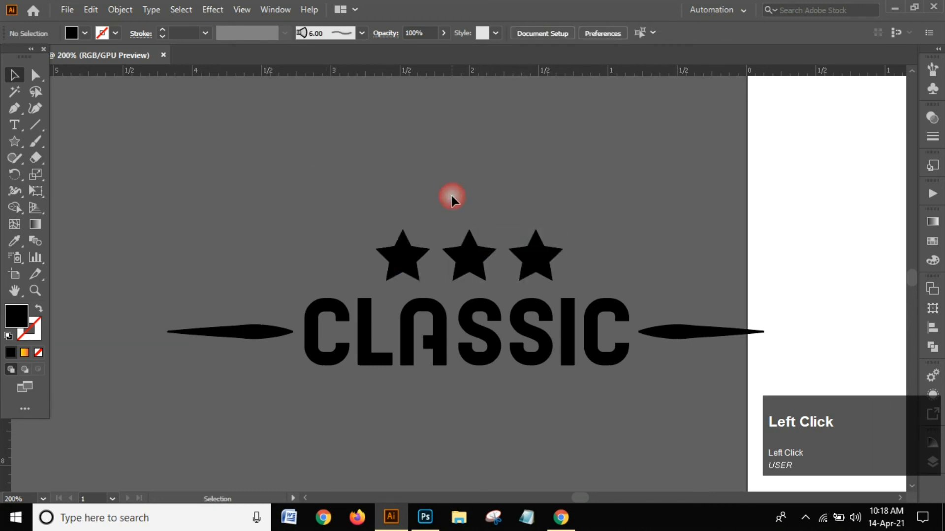
# Group the two leaf shapes and distribute the group horizontally by centre with the CLASSIC text
pyautogui.click(200, 334)
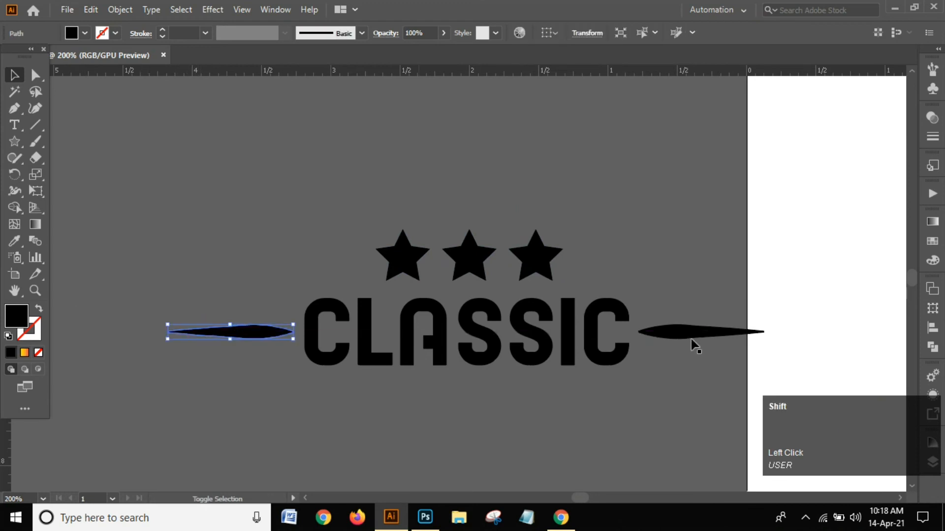
pyautogui.keyDown('shift'); pyautogui.click(692, 338); pyautogui.keyUp('shift')
pyautogui.press('ctrl')
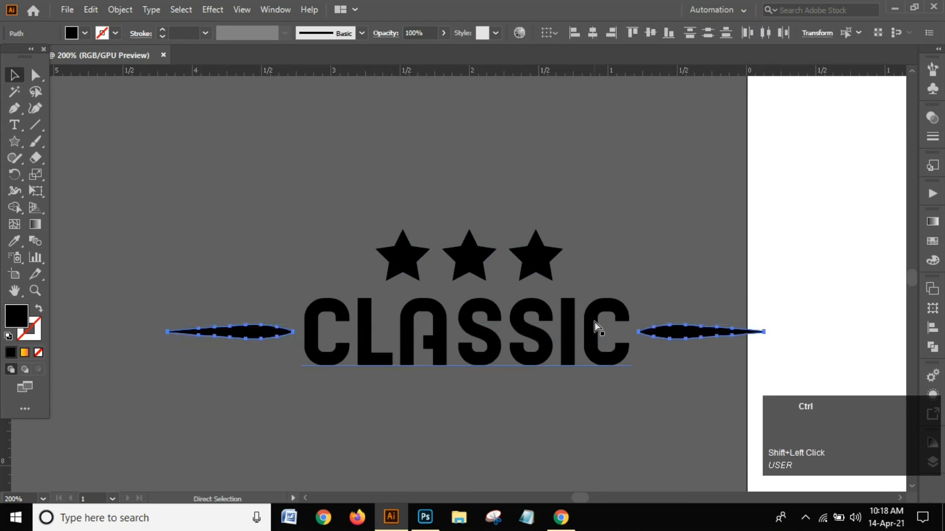
pyautogui.hotkey('ctrl', 'g')
pyautogui.click(462, 395)
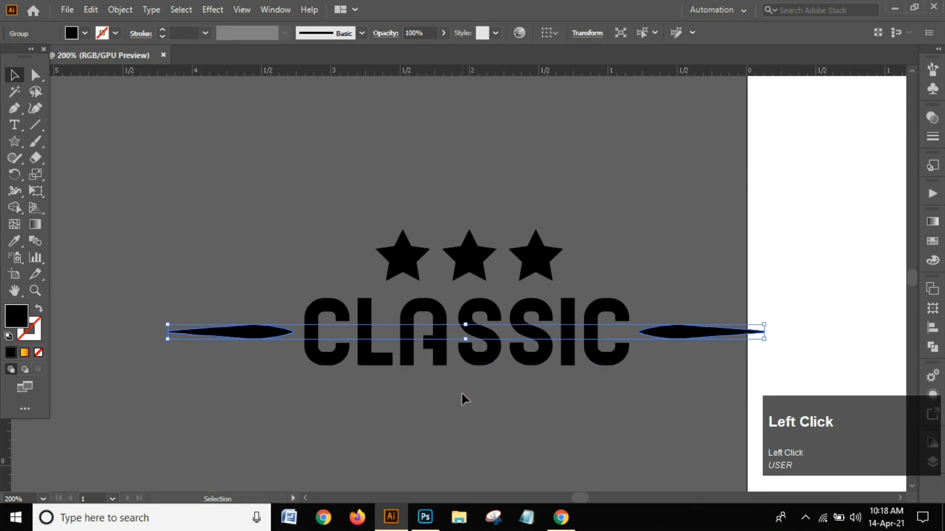
pyautogui.moveTo(162, 309); pyautogui.dragTo(660, 392)
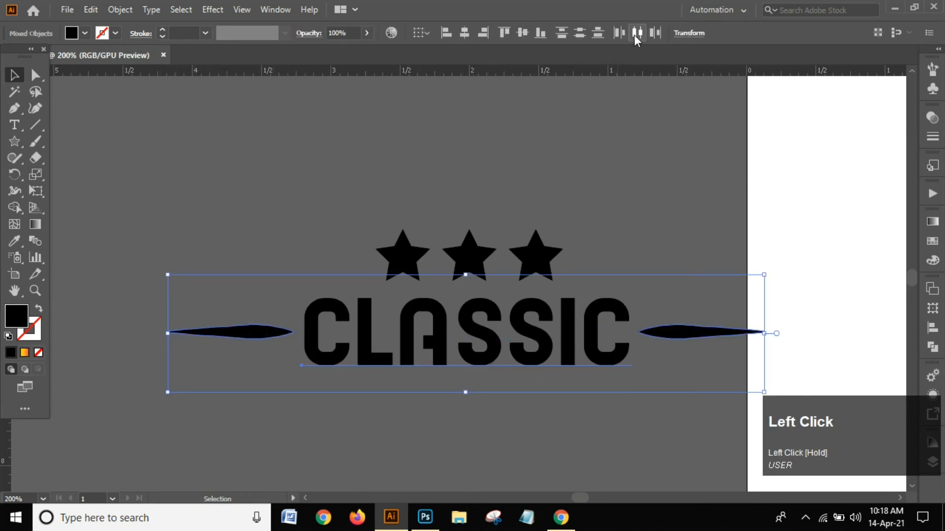
pyautogui.click(611, 132)
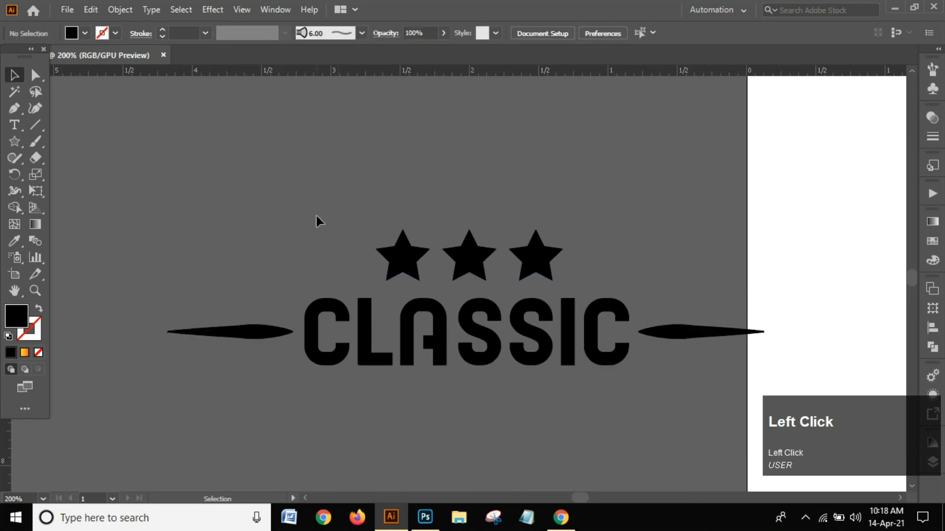
pyautogui.moveTo(662, 384); pyautogui.dragTo(661, 381)
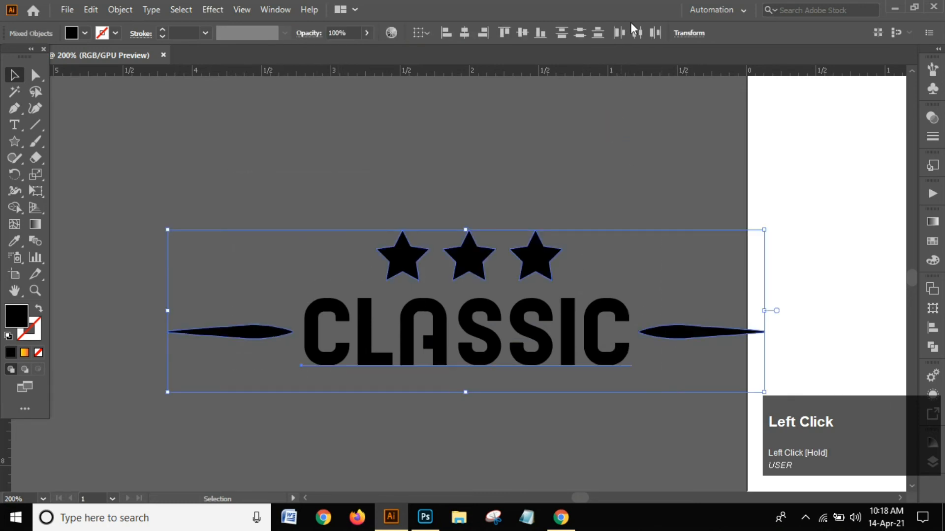
pyautogui.click(637, 31)
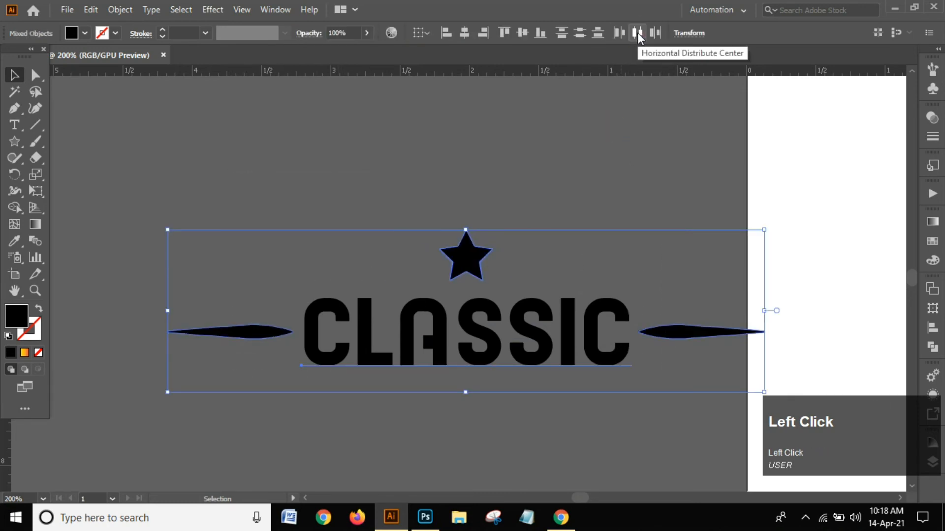
pyautogui.hotkey('ctrl', 'z')
# Group the three stars and centre the group over CLASSIC with Horizontal Distribute Center
pyautogui.moveTo(374, 186); pyautogui.dragTo(578, 264)
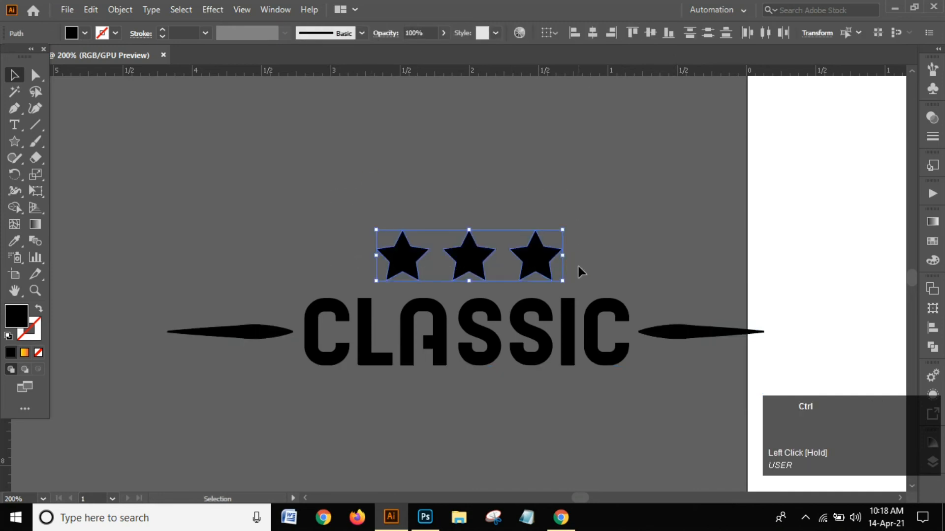
pyautogui.hotkey('ctrl', 'g')
pyautogui.click(335, 186)
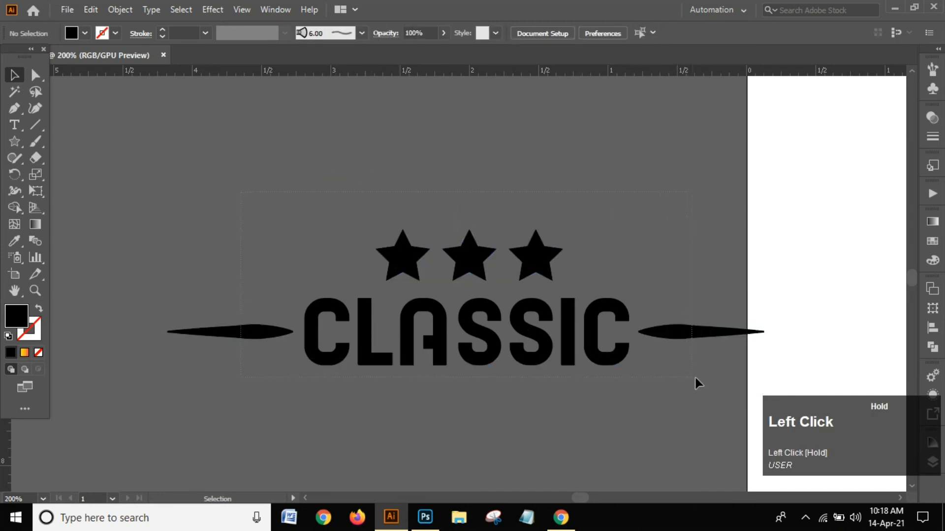
pyautogui.moveTo(695, 379); pyautogui.dragTo(674, 114)
pyautogui.click(636, 32)
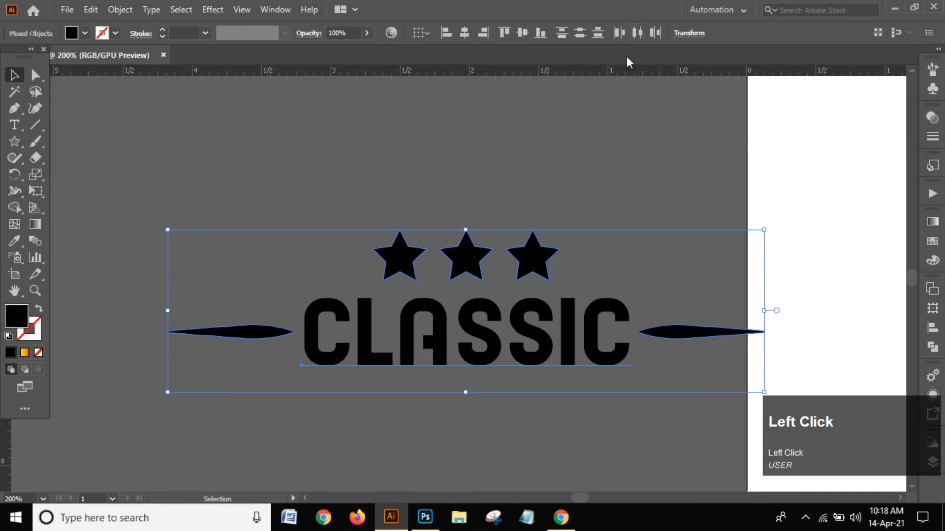
pyautogui.click(560, 144)
# Group the stars, CLASSIC text and leaf shapes, and move the label onto the packet below the POTATO CHIPS badge
pyautogui.keyDown('alt'); pyautogui.scroll(-3, 415, 270); pyautogui.keyUp('alt')
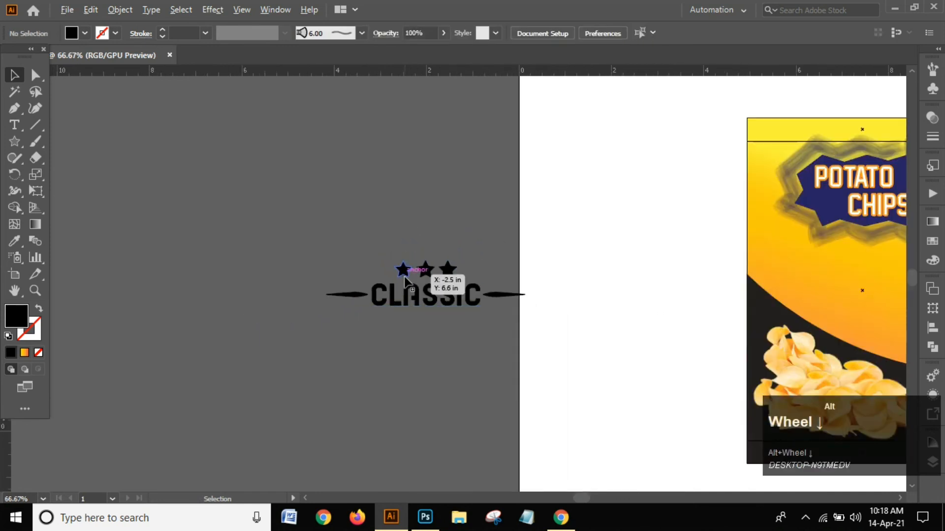
pyautogui.keyDown('alt'); pyautogui.scroll(1, 696, 261); pyautogui.keyUp('alt')
pyautogui.keyDown('alt'); pyautogui.scroll(-1, 492, 275); pyautogui.keyUp('alt')
pyautogui.moveTo(211, 230)
pyautogui.mouseDown()
pyautogui.moveTo(440, 371)
pyautogui.moveTo(235, 370)
pyautogui.mouseUp()
pyautogui.hotkey('ctrl', 'g')
pyautogui.moveTo(230, 303); pyautogui.dragTo(665, 302)
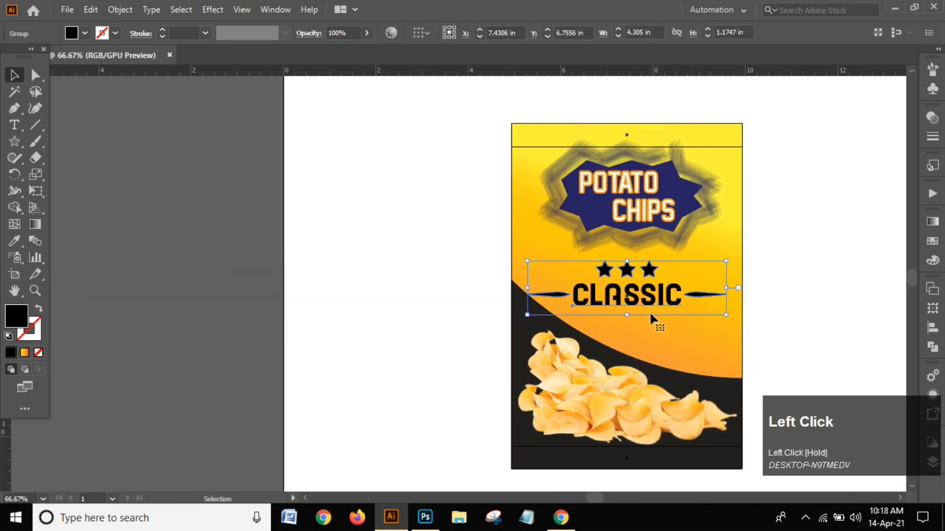
# Scale the CLASSIC label group down slightly in proportion on the packet
pyautogui.keyDown('alt'); pyautogui.scroll(2, 649, 315); pyautogui.keyUp('alt')
pyautogui.keyDown('alt'); pyautogui.scroll(-1, 669, 313); pyautogui.keyUp('alt')
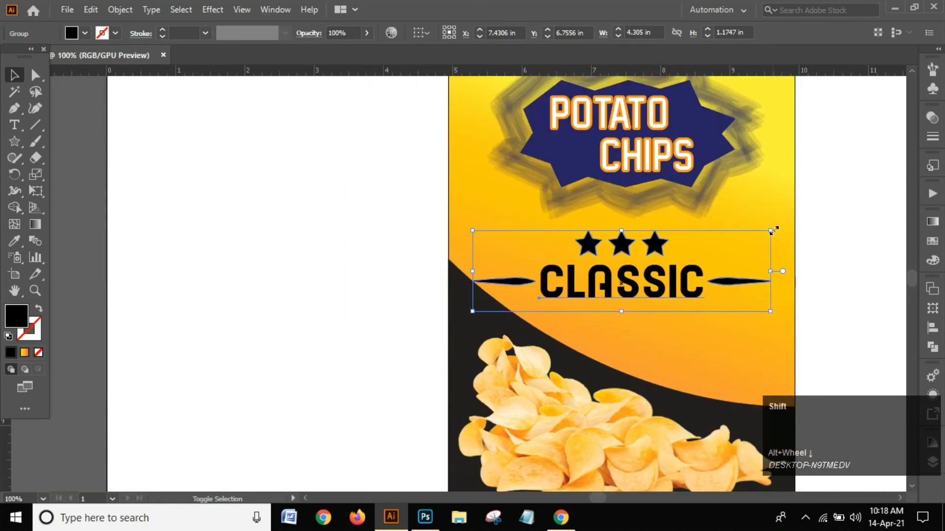
pyautogui.moveTo(772, 229); pyautogui.dragTo(762, 239)
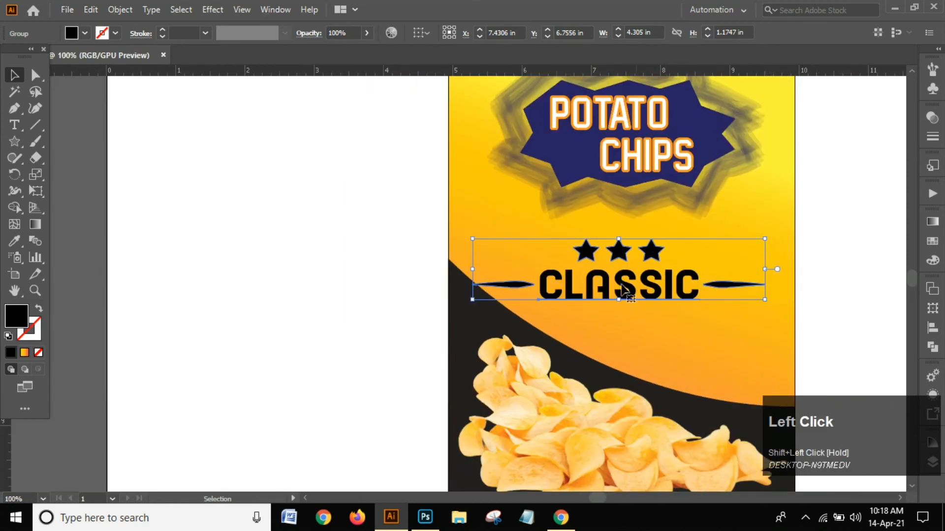
# Move the CLASSIC label group slightly up and to the right on the packet
pyautogui.moveTo(624, 290); pyautogui.dragTo(637, 281)
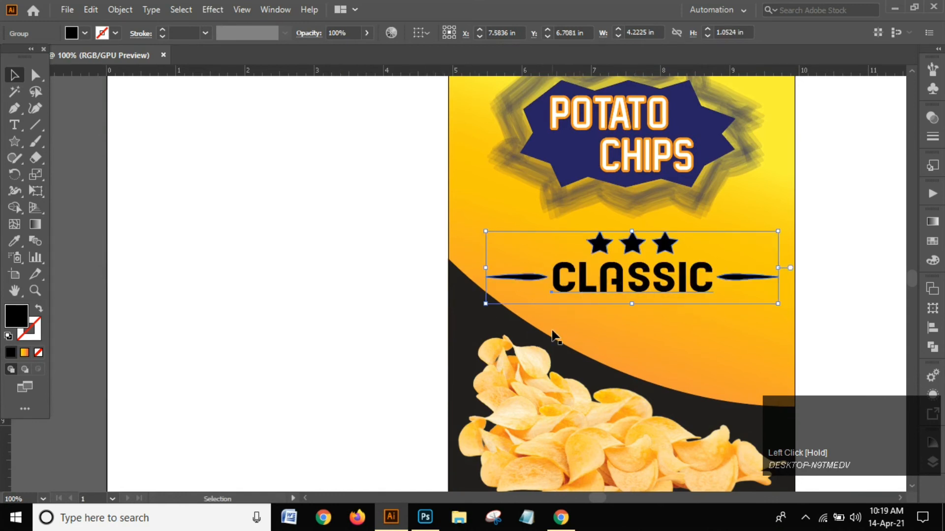
# Try to align the CLASSIC label group with the packet's gradient background using Horizontal Align Center
pyautogui.click(463, 240)
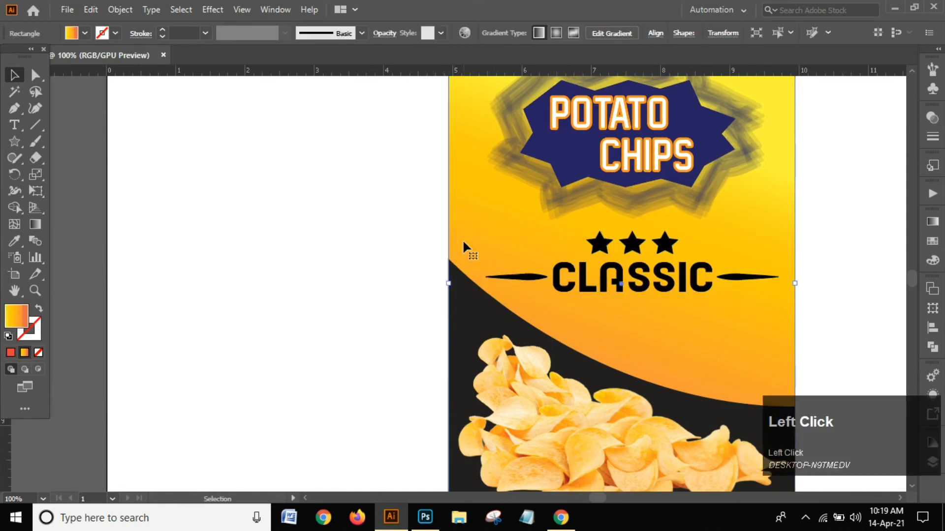
pyautogui.keyDown('shift'); pyautogui.click(609, 275); pyautogui.keyUp('shift')
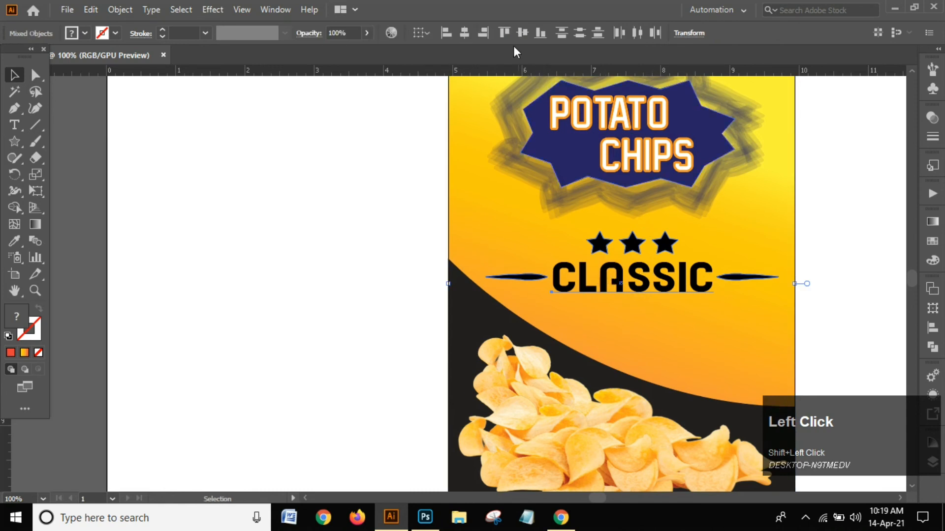
pyautogui.click(471, 32)
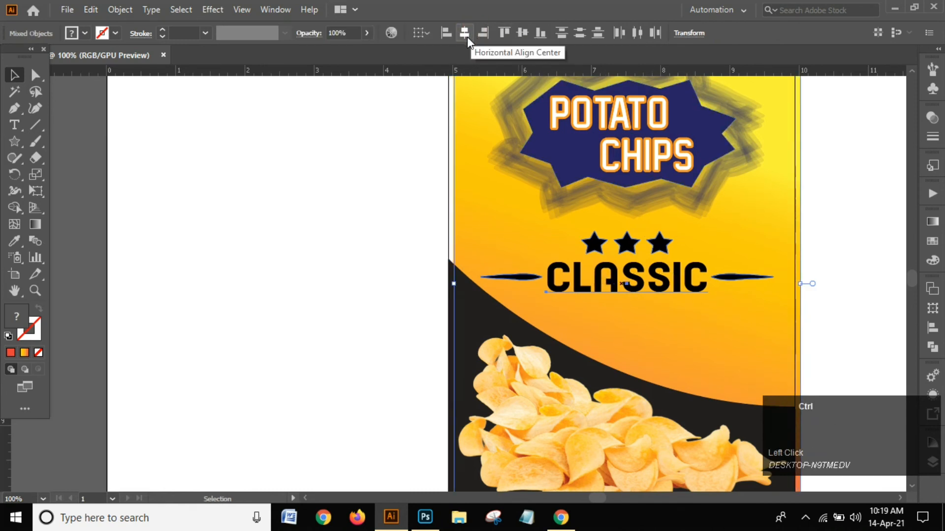
pyautogui.hotkey('ctrl', 'z')
pyautogui.click(252, 159)
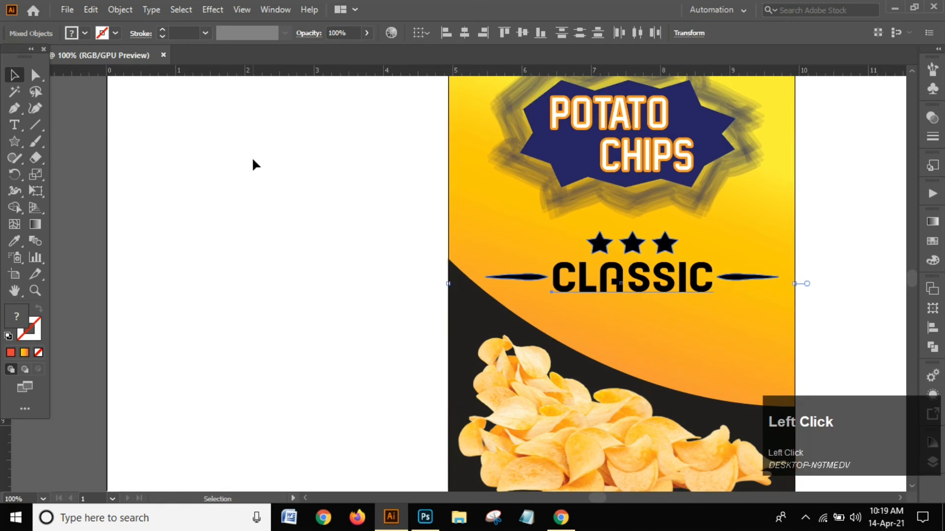
# Scale the CLASSIC label group down to about 3.06 in wide and reposition it centrally below the POTATO CHIPS badge
pyautogui.click(543, 289)
pyautogui.moveTo(755, 321); pyautogui.dragTo(732, 304)
pyautogui.moveTo(590, 279); pyautogui.dragTo(627, 283)
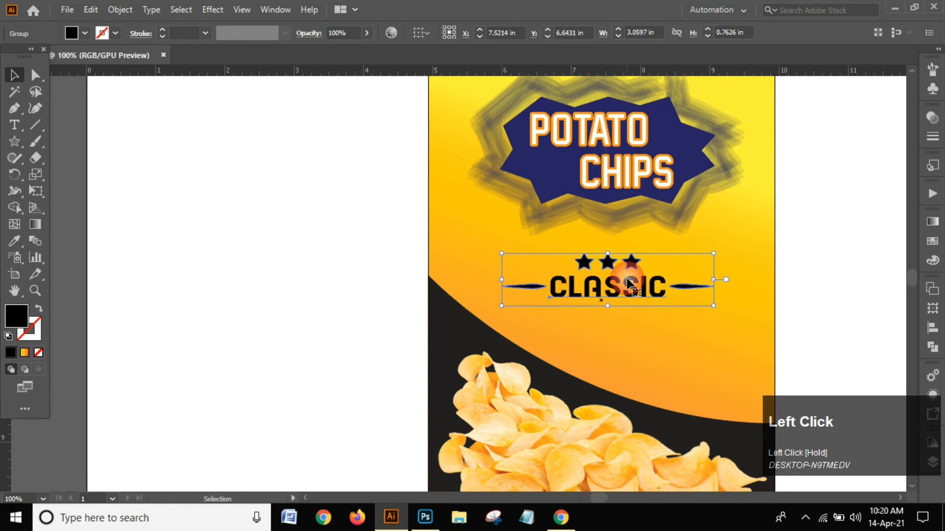
pyautogui.click(286, 279)
pyautogui.scroll(-3, 286, 278)
pyautogui.scroll(1, 360, 285)
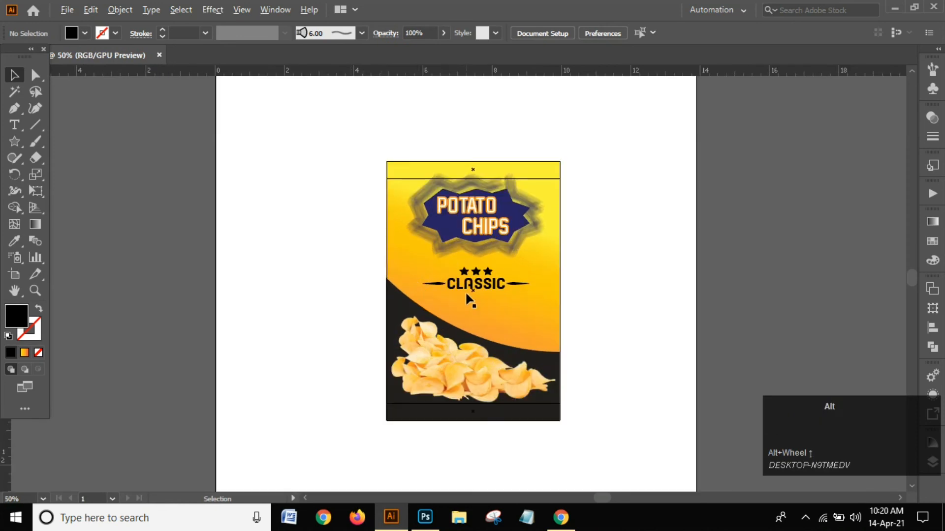
pyautogui.scroll(2, 468, 298)
pyautogui.moveTo(483, 281)
pyautogui.mouseDown()
pyautogui.moveTo(588, 294)
pyautogui.moveTo(485, 273)
pyautogui.mouseUp()
pyautogui.scroll(-1, 387, 277)
pyautogui.scroll(-2, 384, 270)
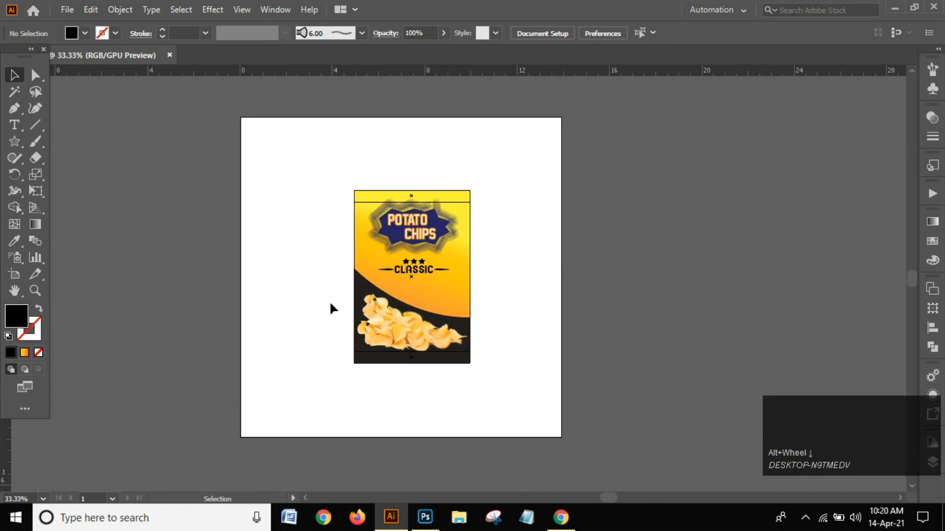
# Delete the stray text object beside the packet and group all the packet artwork
pyautogui.click(323, 221)
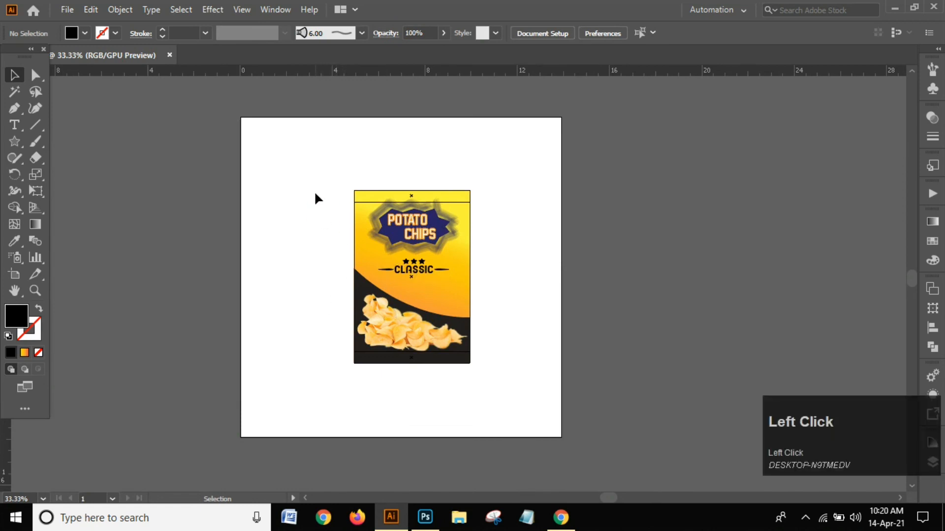
pyautogui.moveTo(305, 178); pyautogui.dragTo(518, 359)
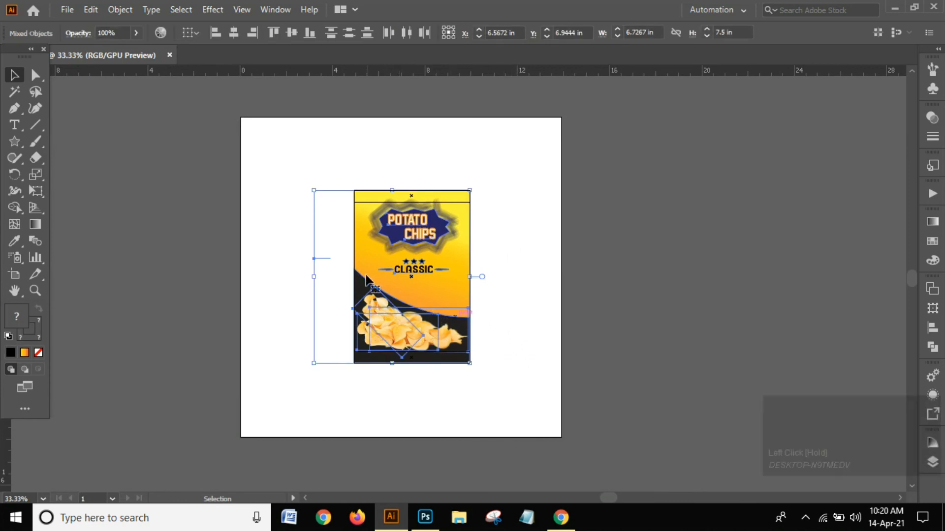
pyautogui.click(292, 280)
pyautogui.click(347, 311)
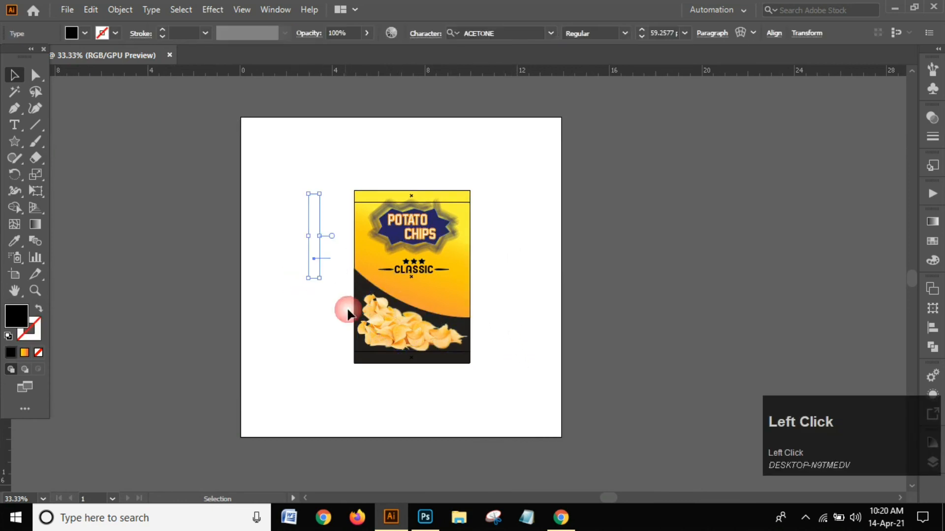
pyautogui.click(331, 286)
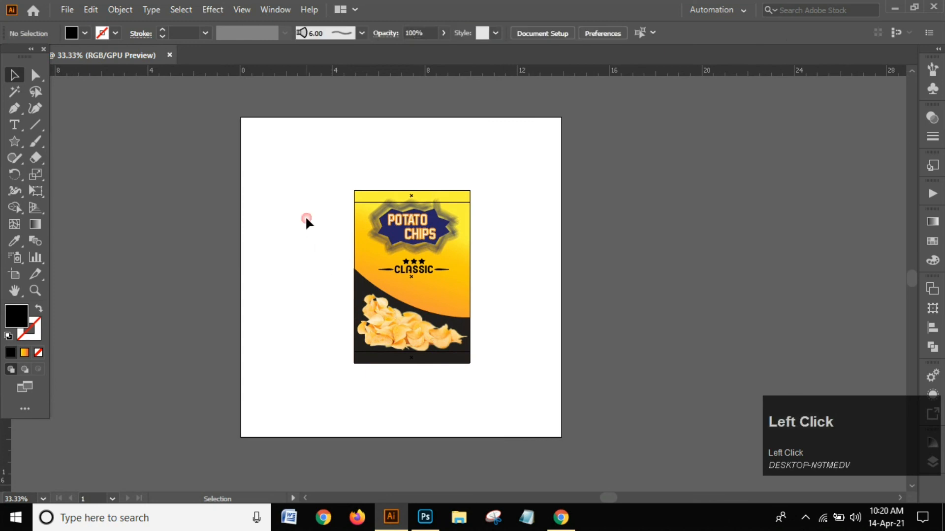
pyautogui.moveTo(305, 152); pyautogui.dragTo(514, 400)
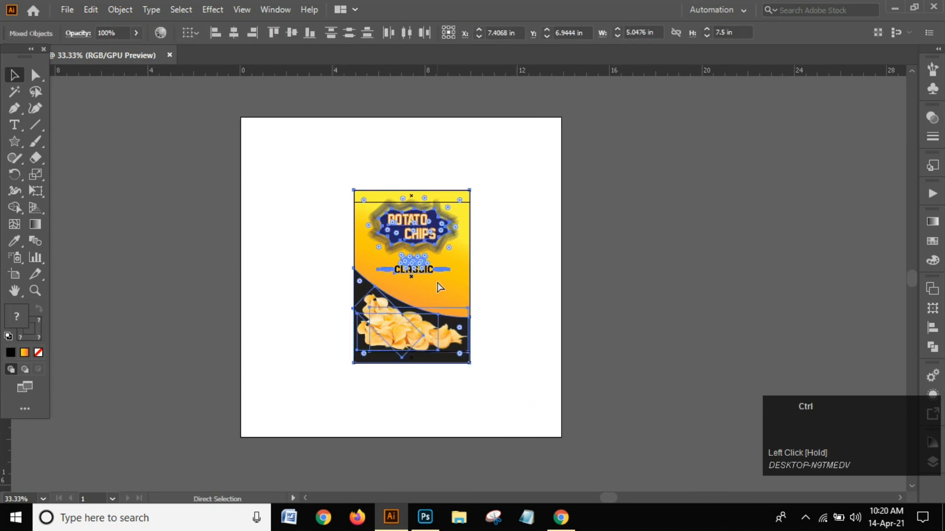
pyautogui.hotkey('ctrl', 'g')
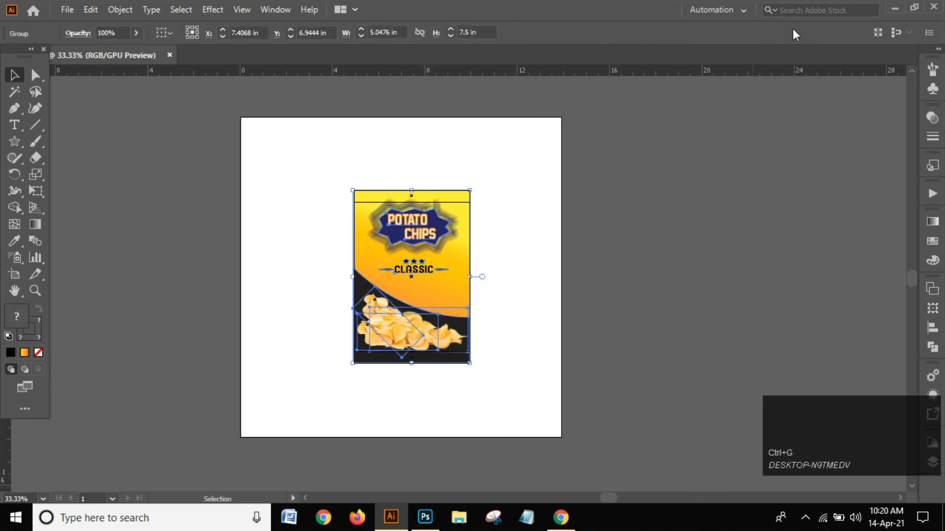
# Switch to Photoshop and open the contents of the DESIGN HERE smart object in Chips Bag PSD Mockup.psd
pyautogui.click(901, 12)
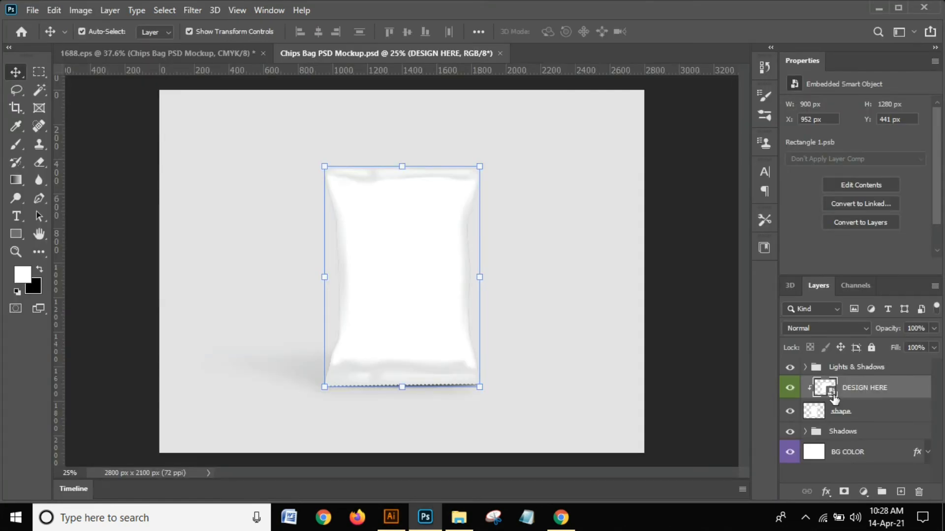
pyautogui.doubleClick(832, 391)
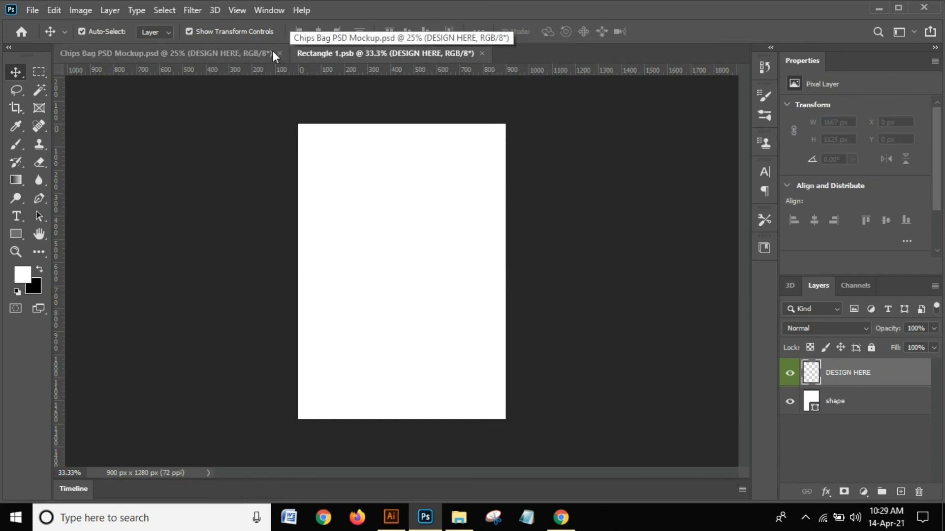
# Bring the grouped packet artwork from Illustrator into Rectangle 1.psb in Photoshop as a Vector Smart Object
pyautogui.click(391, 518)
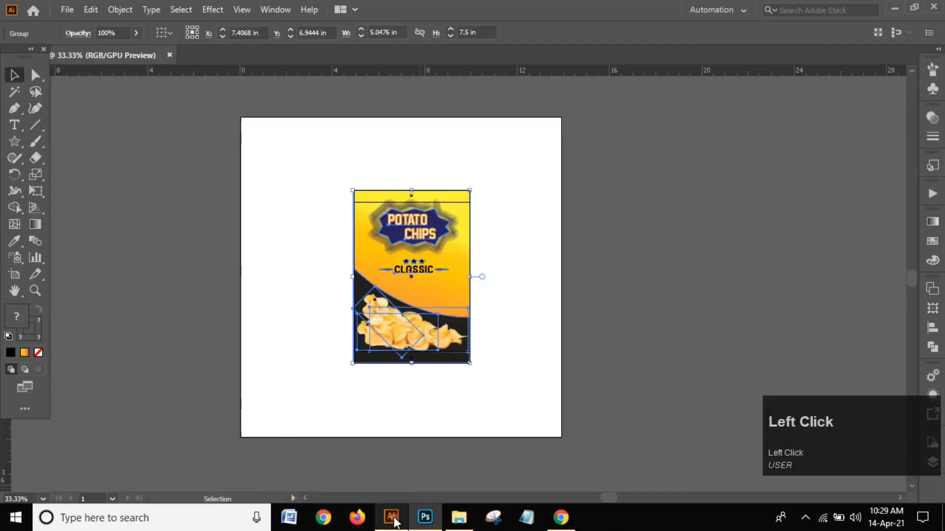
pyautogui.moveTo(422, 279); pyautogui.dragTo(399, 268)
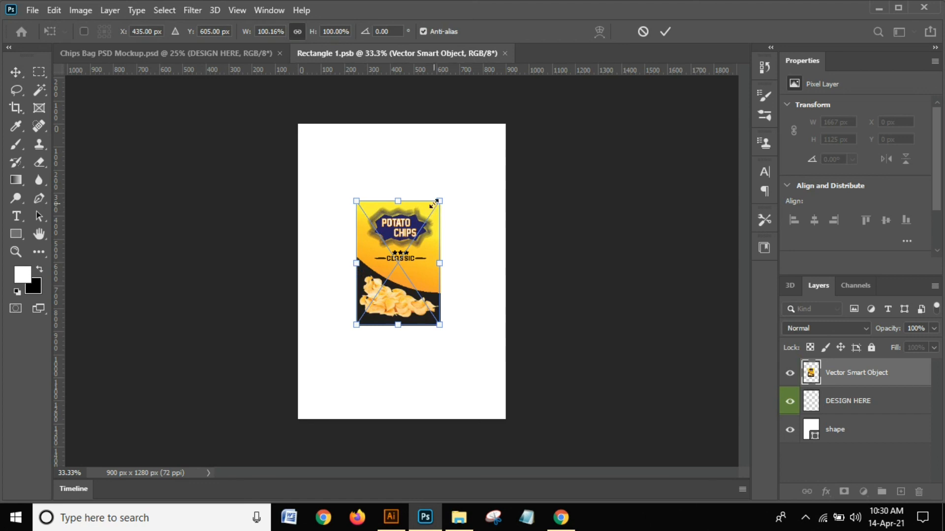
# Scale the placed artwork to about 262% width and 239% height so it covers the whole canvas, and commit the transform
pyautogui.moveTo(435, 204); pyautogui.dragTo(505, 125)
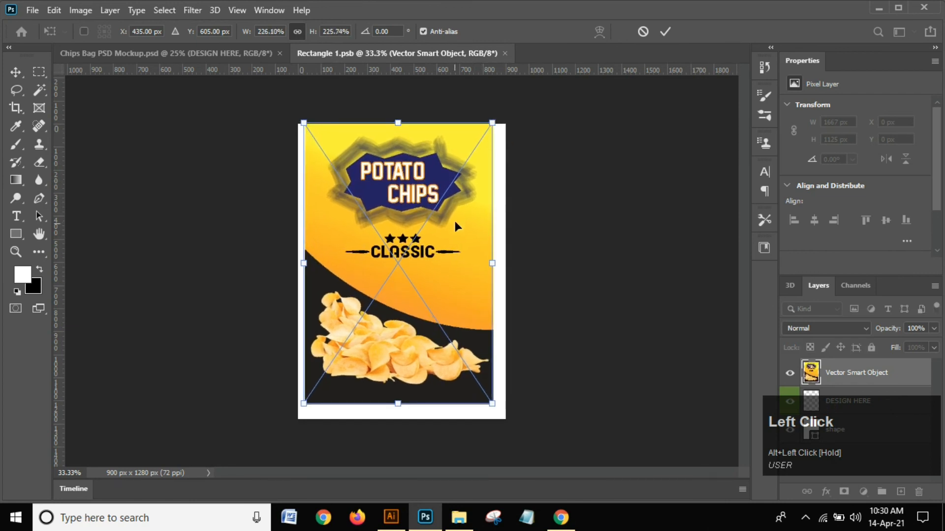
pyautogui.moveTo(490, 405); pyautogui.dragTo(499, 421)
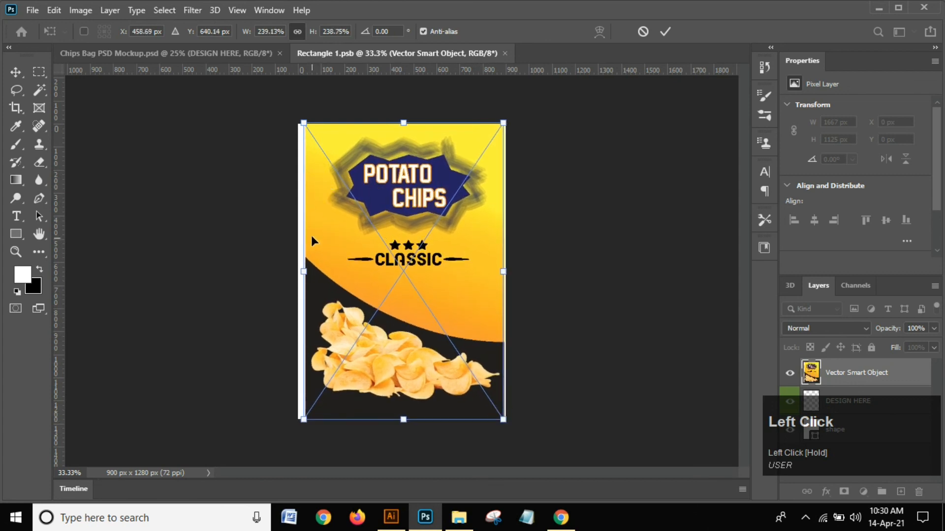
pyautogui.moveTo(304, 272); pyautogui.dragTo(297, 271)
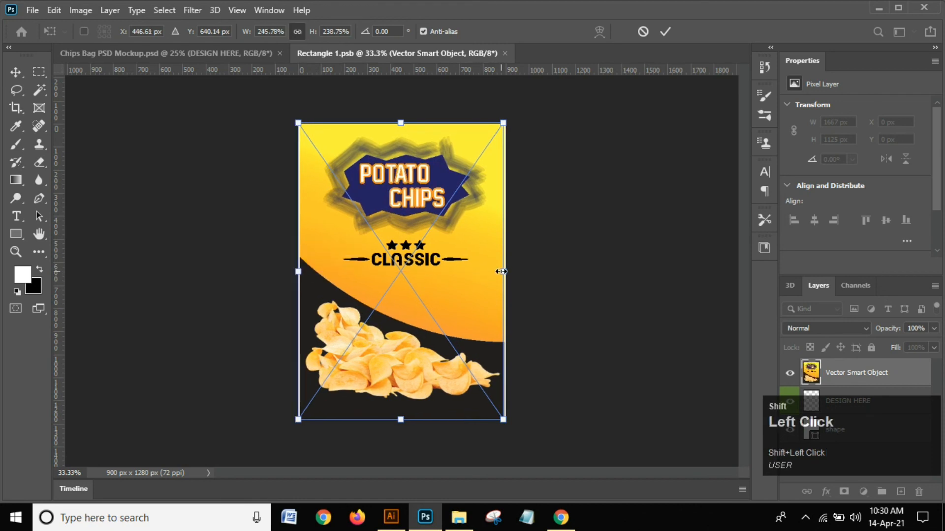
pyautogui.moveTo(503, 271); pyautogui.dragTo(511, 271)
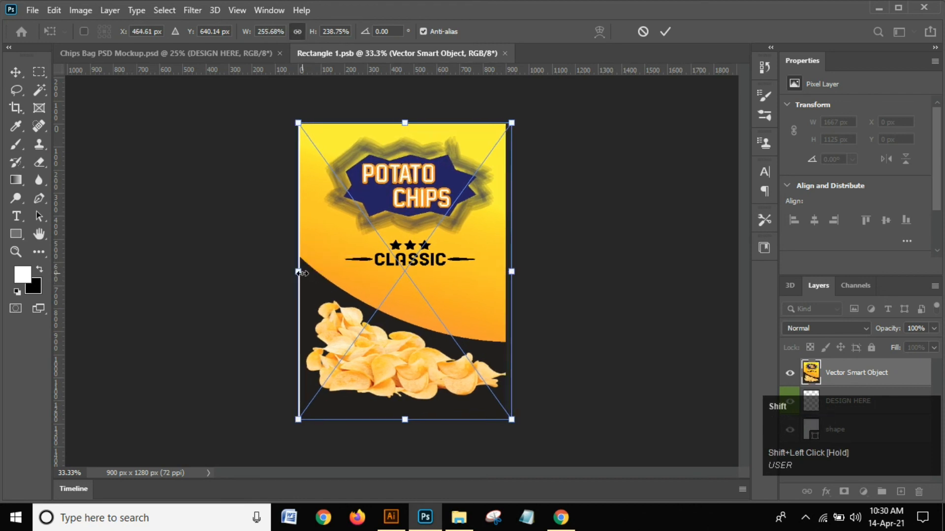
pyautogui.moveTo(301, 272); pyautogui.dragTo(292, 274)
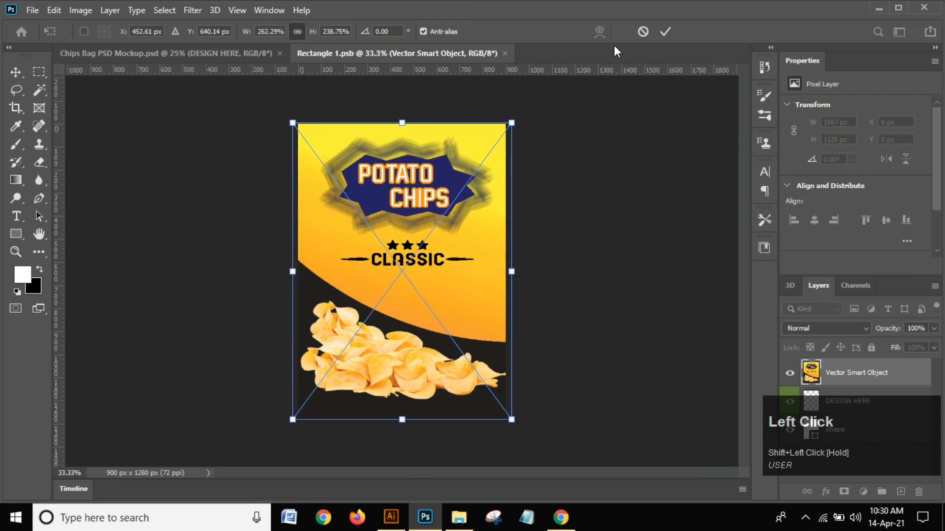
pyautogui.click(665, 31)
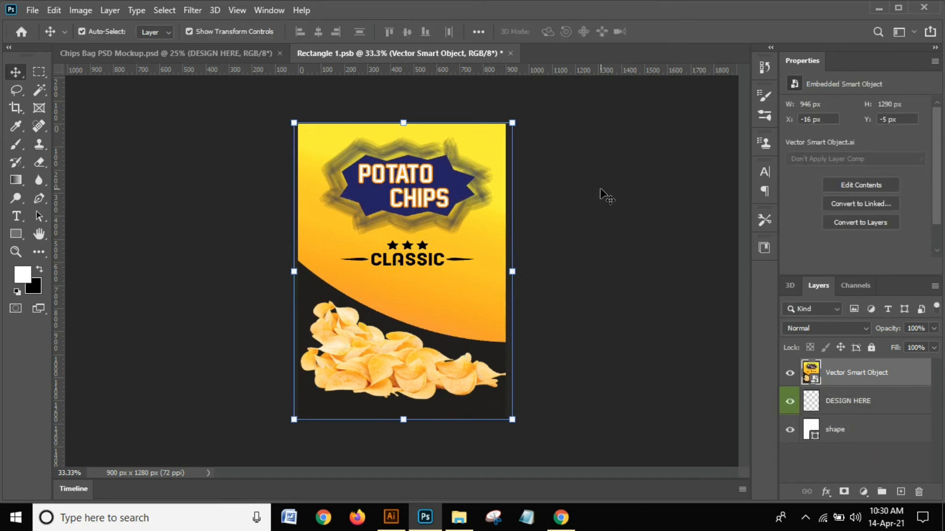
# Hide the DESIGN HERE layer and save Rectangle 1.psb
pyautogui.click(790, 404)
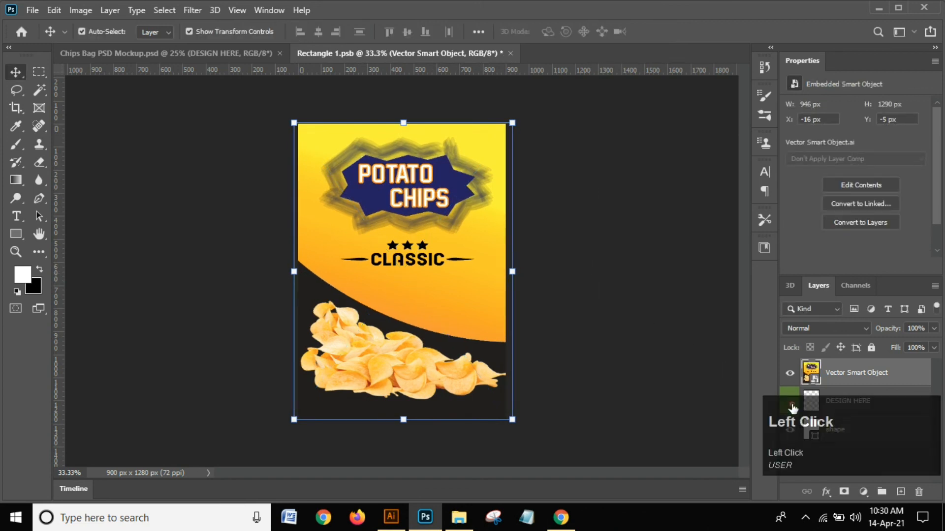
pyautogui.hotkey('ctrl', 's')
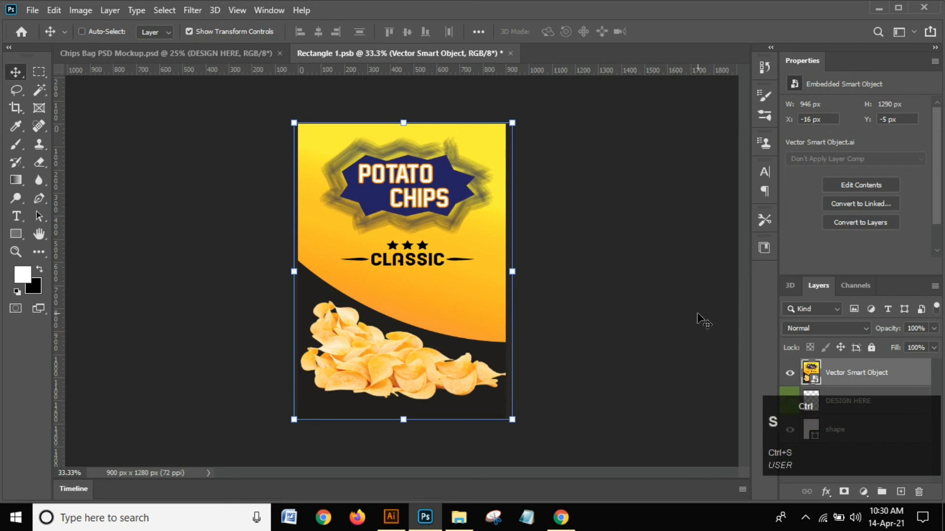
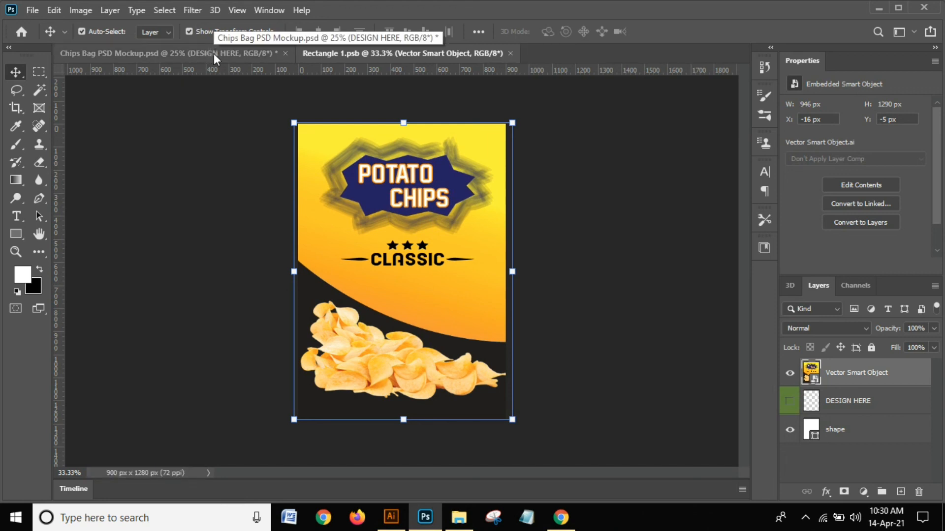
# Return to Chips Bag PSD Mockup.psd and examine the design on the bag
pyautogui.click(225, 49)
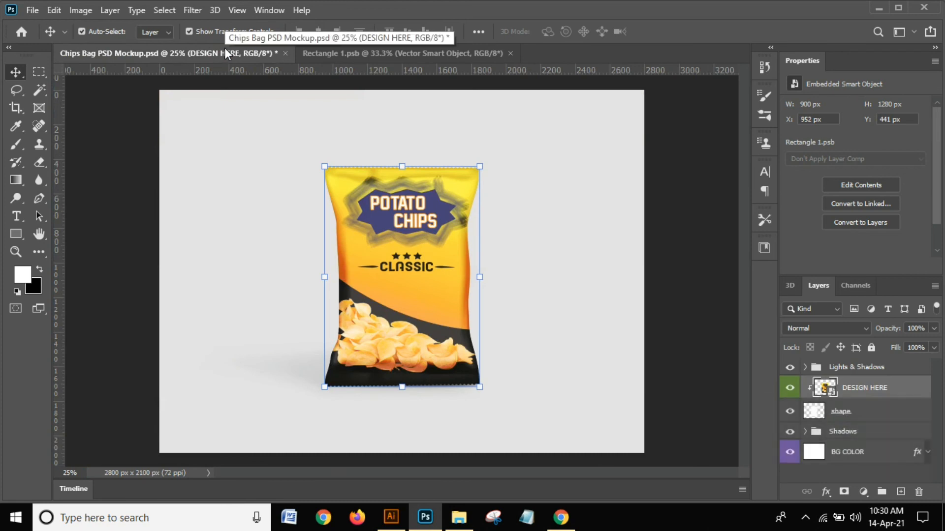
pyautogui.click(106, 211)
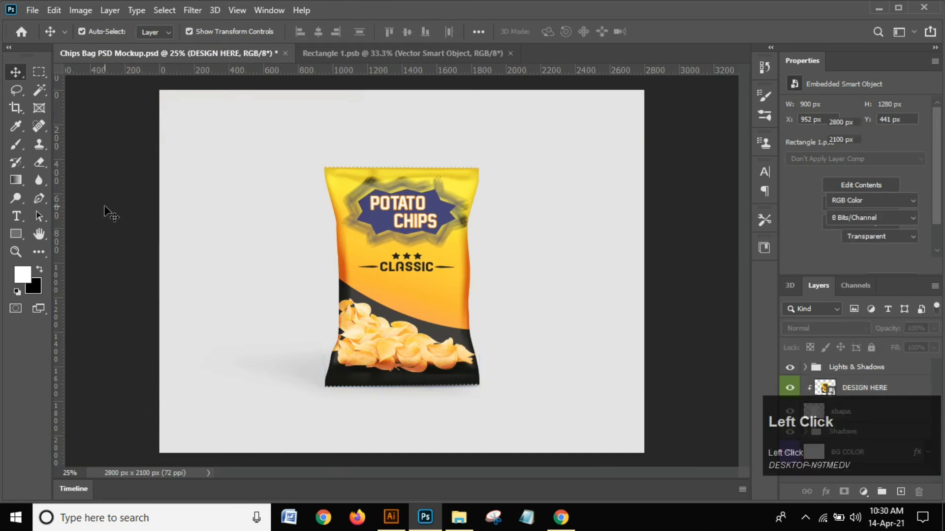
pyautogui.scroll(1, 398, 300)
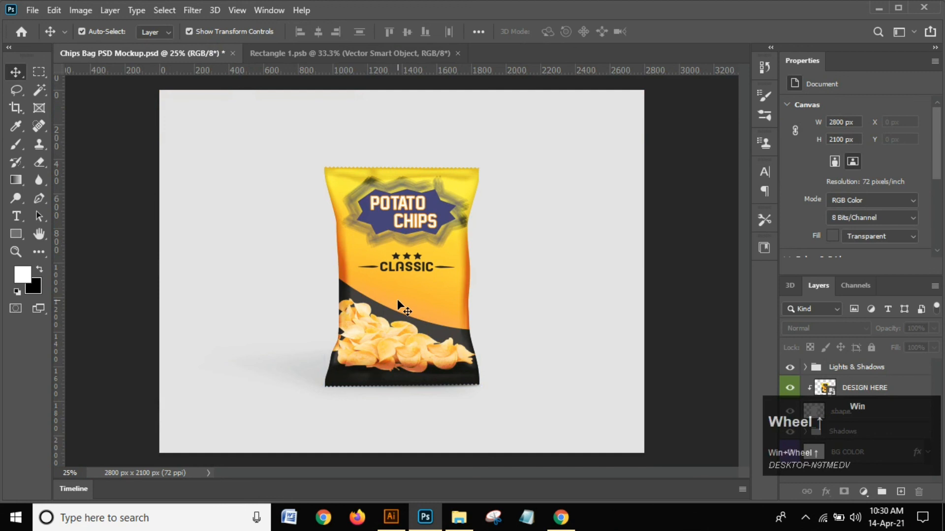
# Open the Color Overlay settings in the layer style of the BG COLOR layer
pyautogui.click(917, 453)
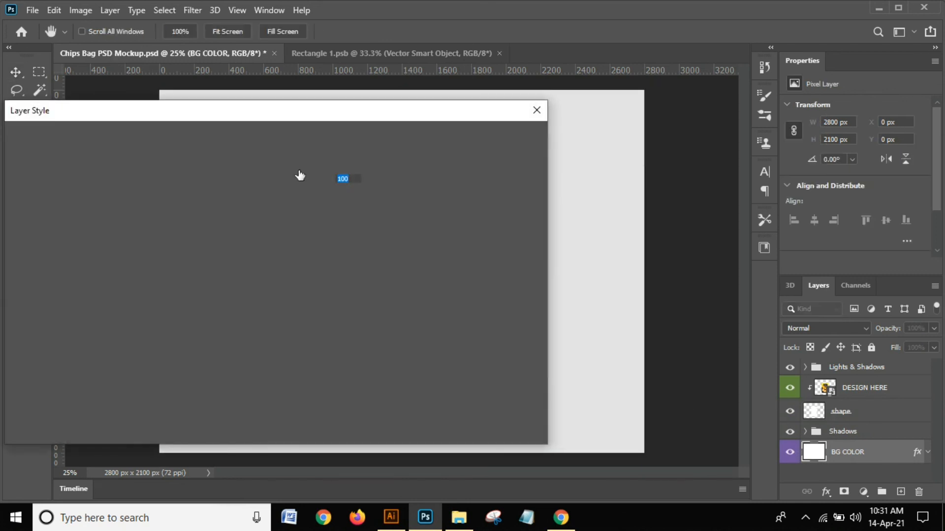
pyautogui.click(337, 114)
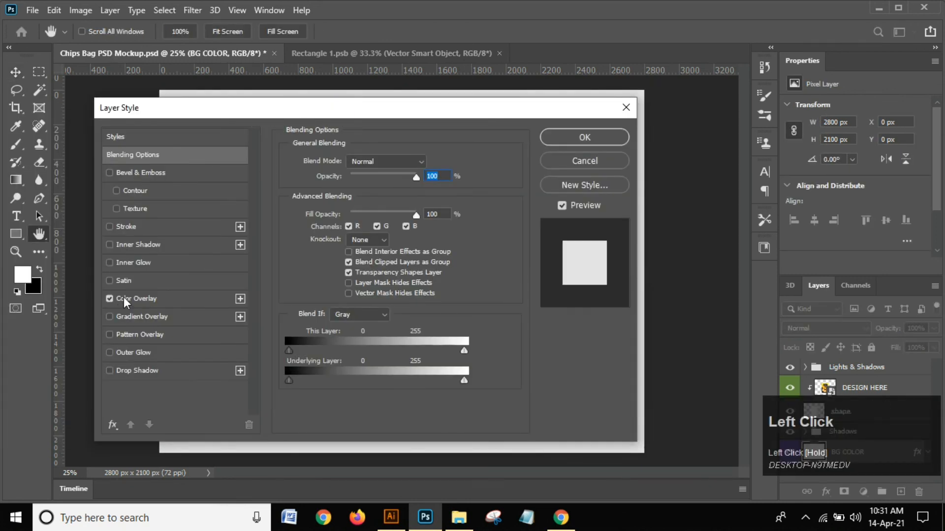
pyautogui.moveTo(300, 110); pyautogui.dragTo(539, 105)
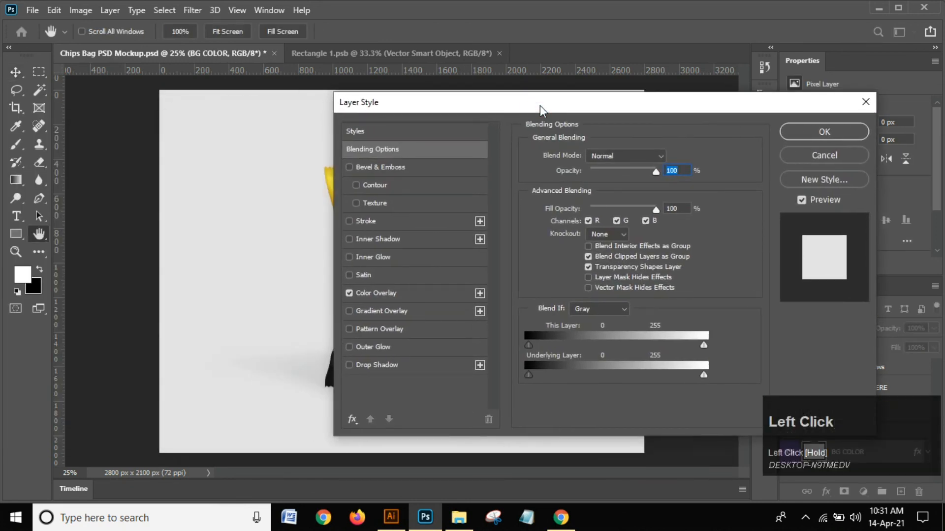
pyautogui.click(460, 292)
# Set the BG COLOR layer's overlay colour to green (3ed210)
pyautogui.click(677, 157)
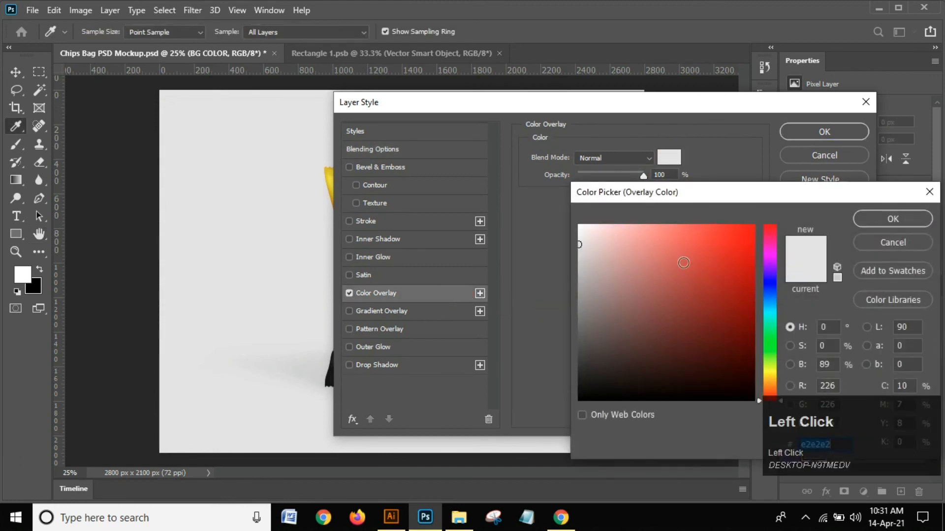
pyautogui.click(650, 327)
pyautogui.moveTo(770, 325); pyautogui.dragTo(771, 347)
pyautogui.moveTo(742, 240); pyautogui.dragTo(741, 255)
pyautogui.moveTo(775, 189); pyautogui.dragTo(633, 234)
pyautogui.click(746, 266)
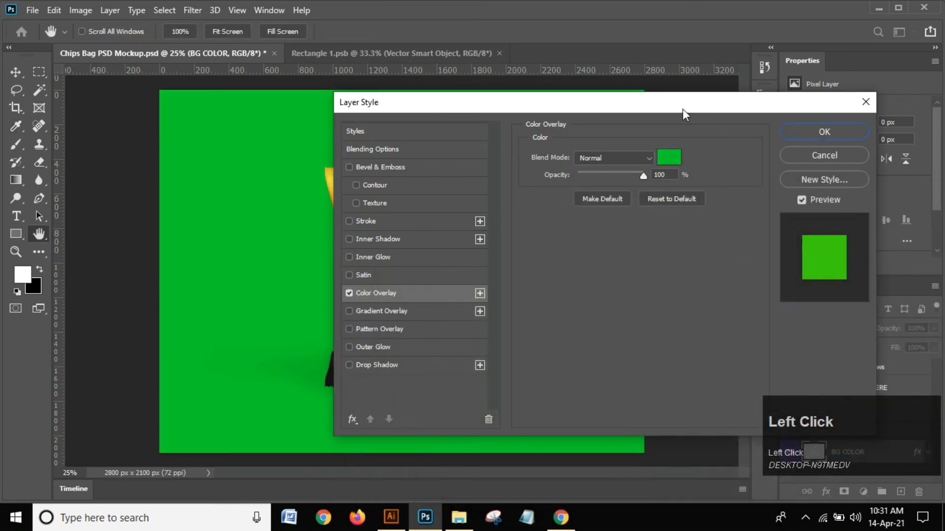
# Set the BG COLOR layer's overlay colour to red (ff0000) at 100% opacity and apply the layer style
pyautogui.moveTo(683, 109); pyautogui.dragTo(563, 117)
pyautogui.moveTo(516, 184); pyautogui.dragTo(518, 184)
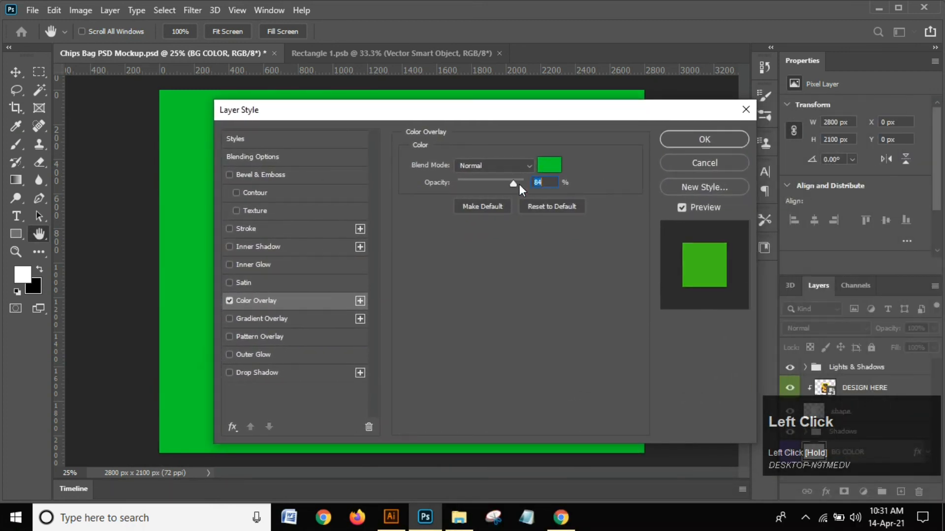
pyautogui.click(549, 165)
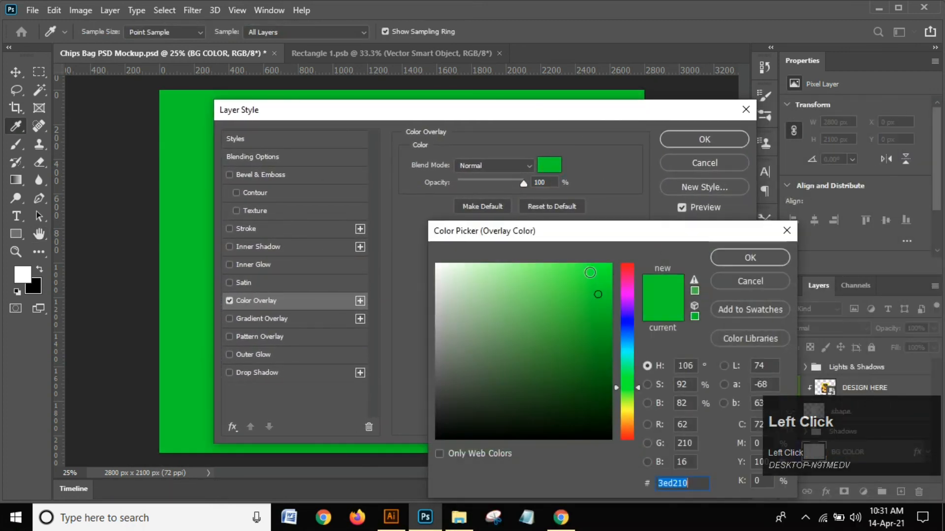
pyautogui.moveTo(630, 270); pyautogui.dragTo(629, 253)
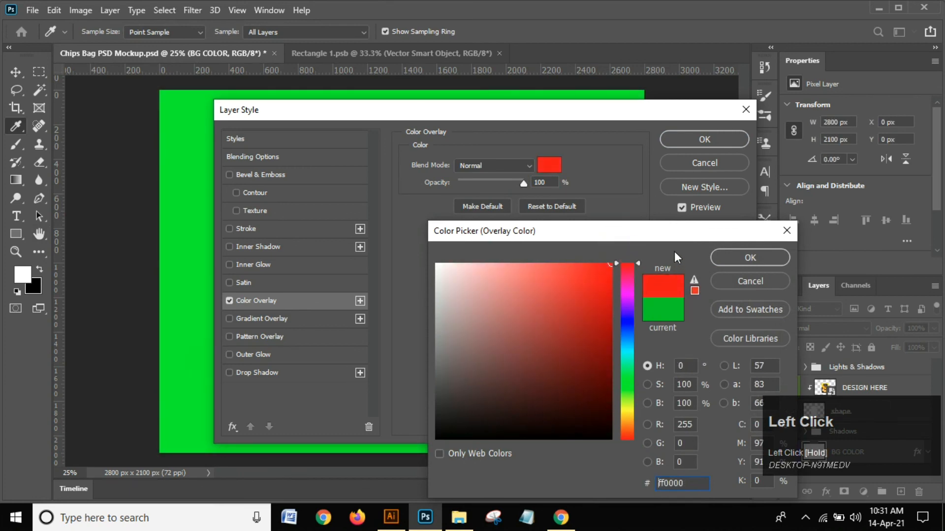
pyautogui.click(745, 257)
pyautogui.moveTo(597, 119); pyautogui.dragTo(556, 148)
pyautogui.click(648, 180)
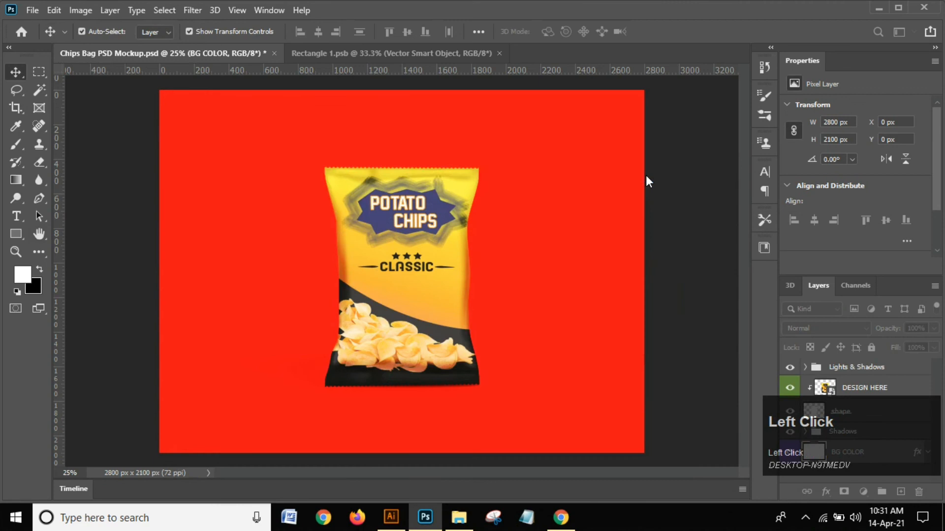
pyautogui.click(706, 236)
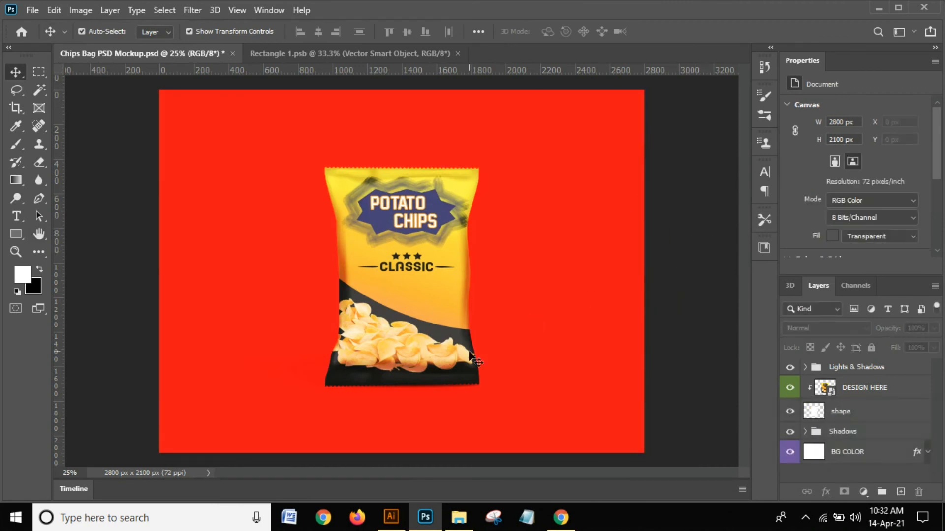